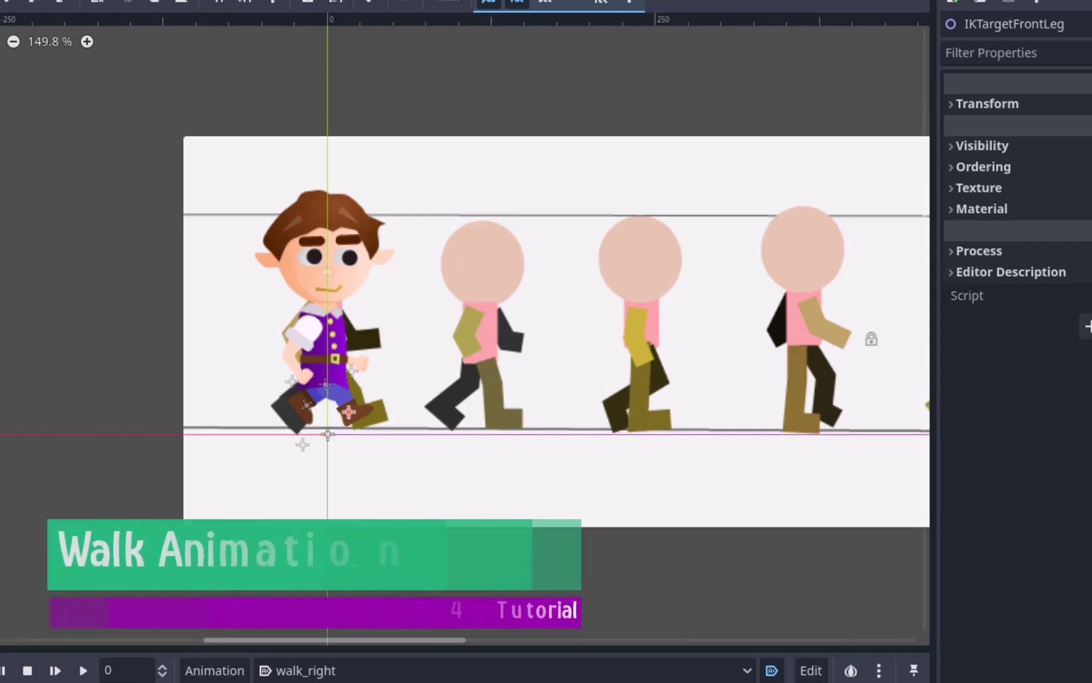
Step: Play the walk animation and pull IKTargetFrontLeg so the front leg straightens under the body
left_click(246, 508)
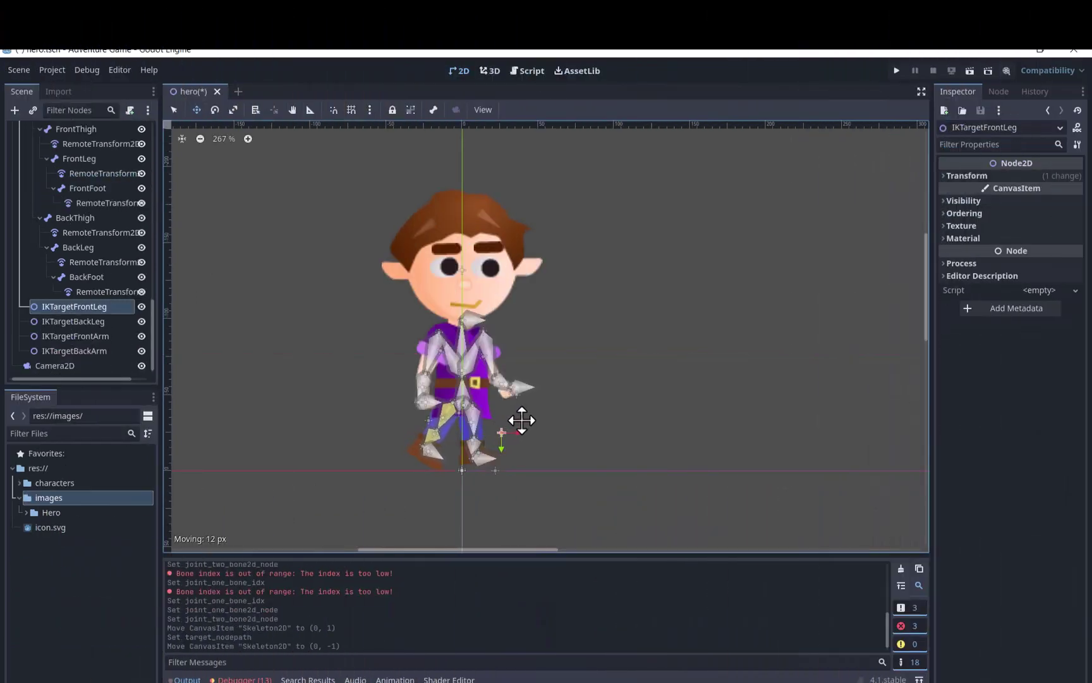
left_click_drag(521, 421, 465, 419)
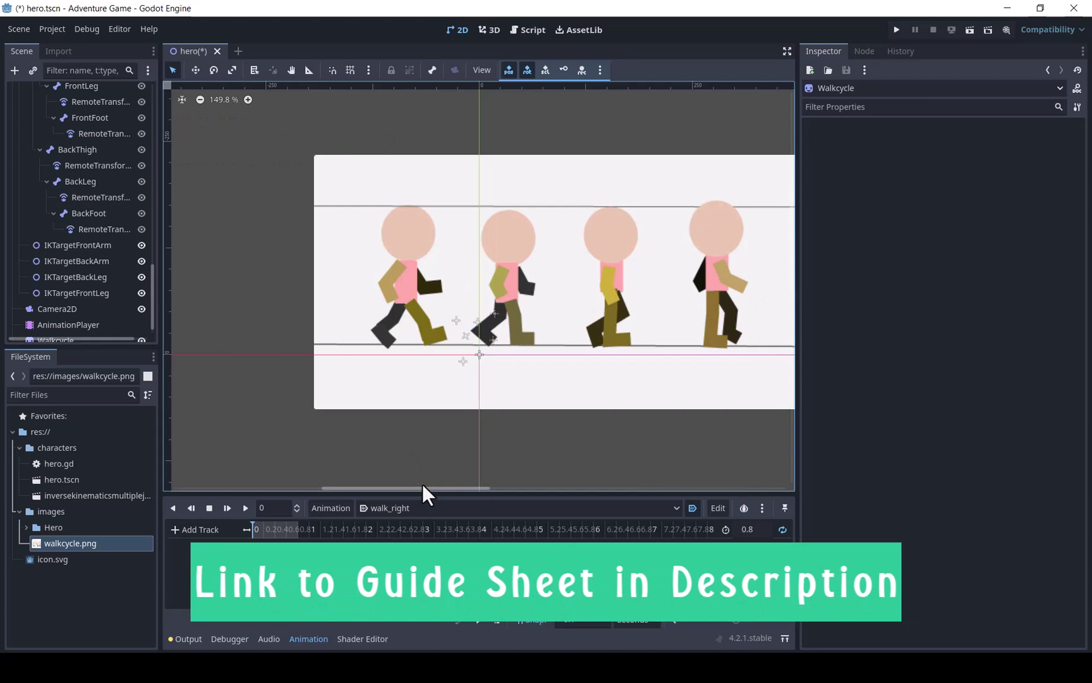
Step: Slide the Walkcycle sheet right onto the hero, give it Z Index -100, and lock it
left_click_drag(392, 488, 410, 494)
left_click_drag(325, 185, 392, 183)
left_click(810, 275)
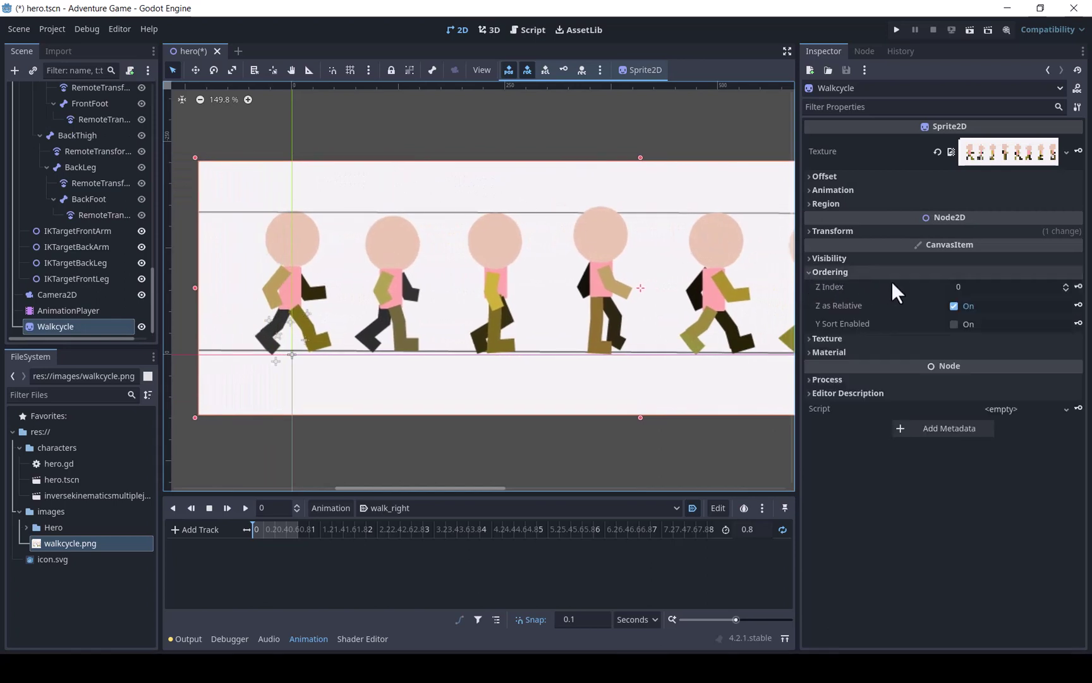
left_click(965, 288)
type("-100")
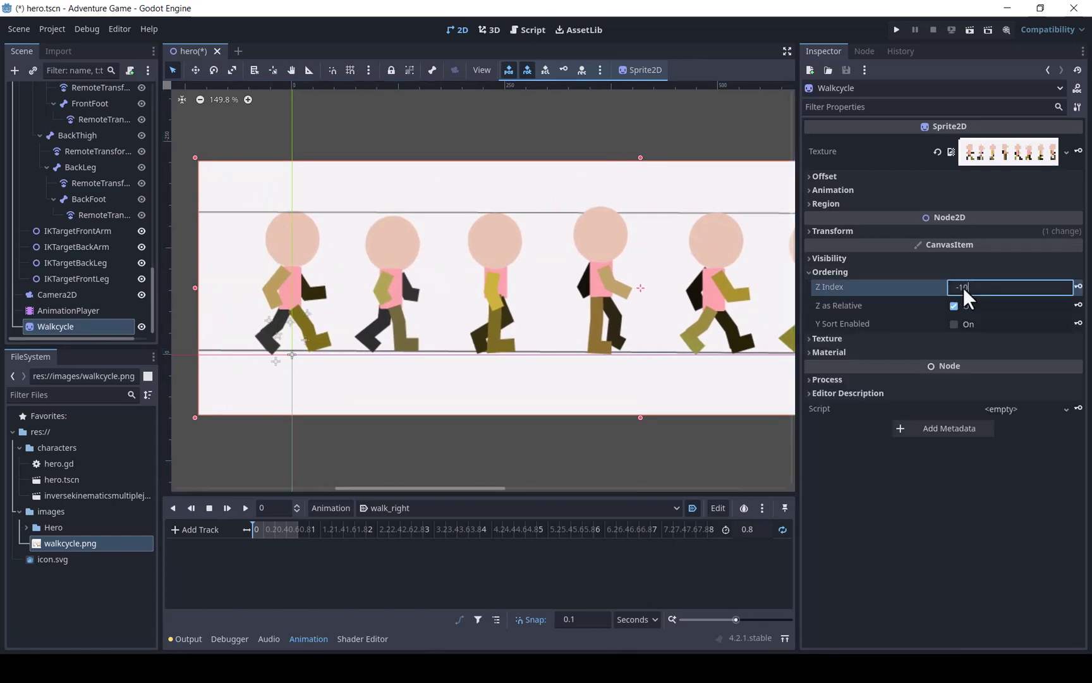
left_click(879, 271)
scroll(481, 291, "left", 3)
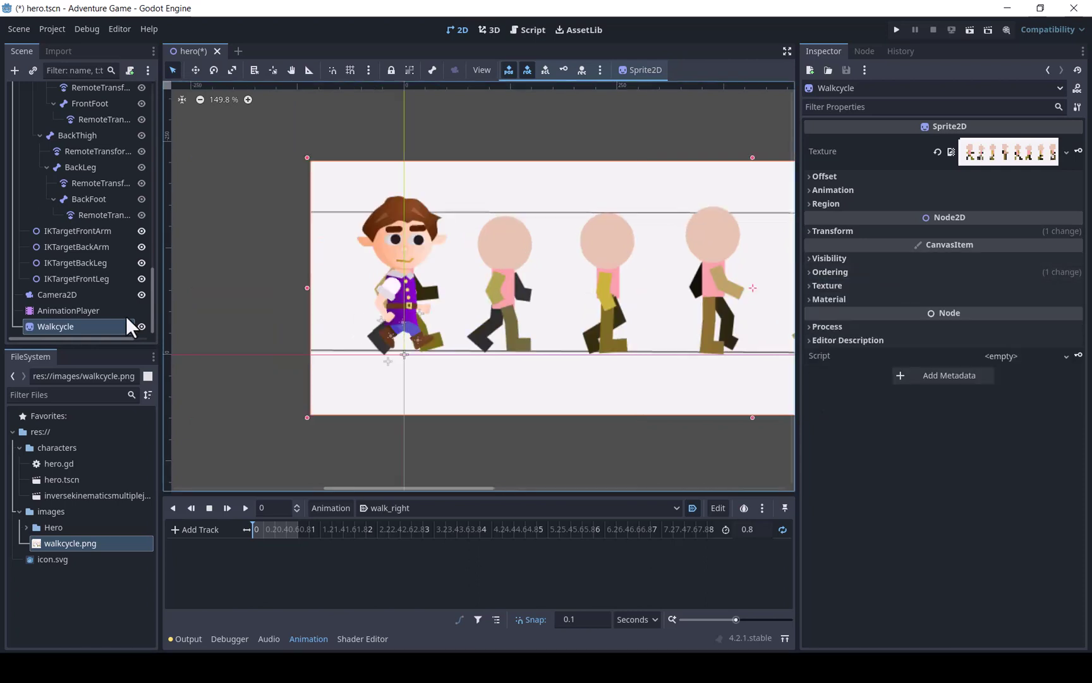
left_click(392, 69)
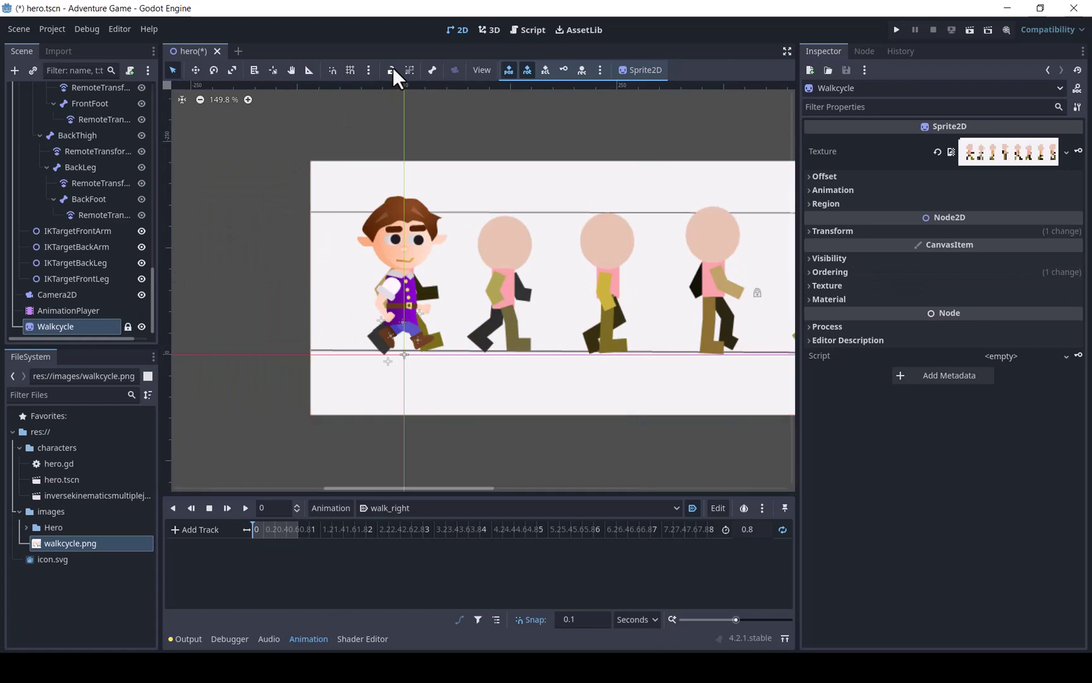
Step: Create a position keyframe for the Body bone at time 0 in walk_right
left_click(100, 276)
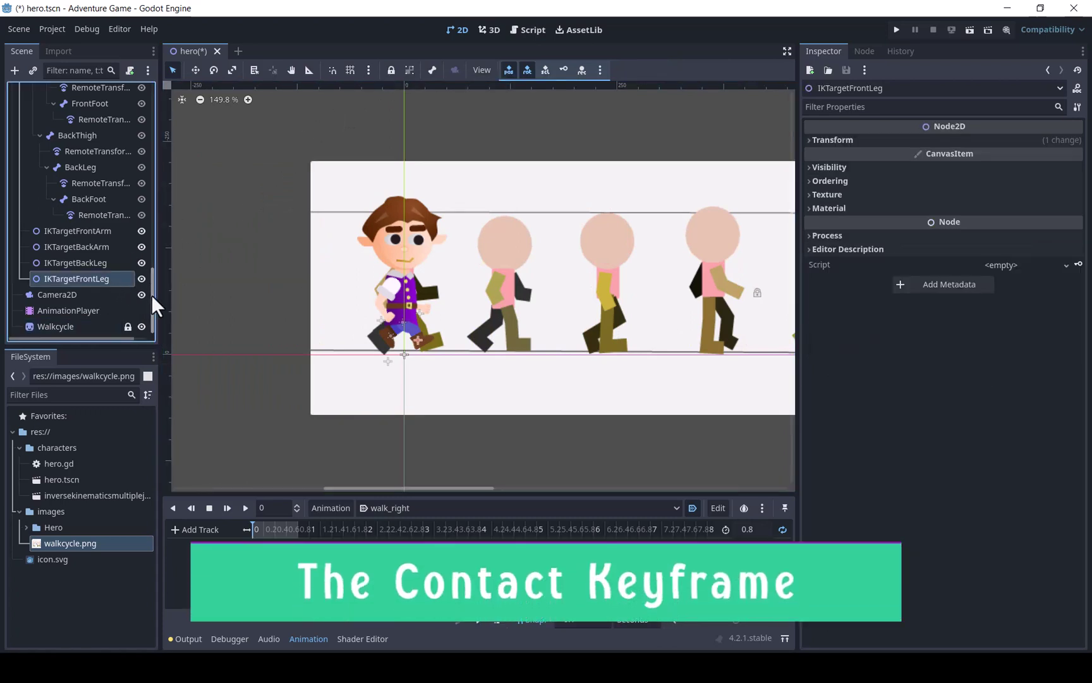
left_click_drag(151, 295, 154, 193)
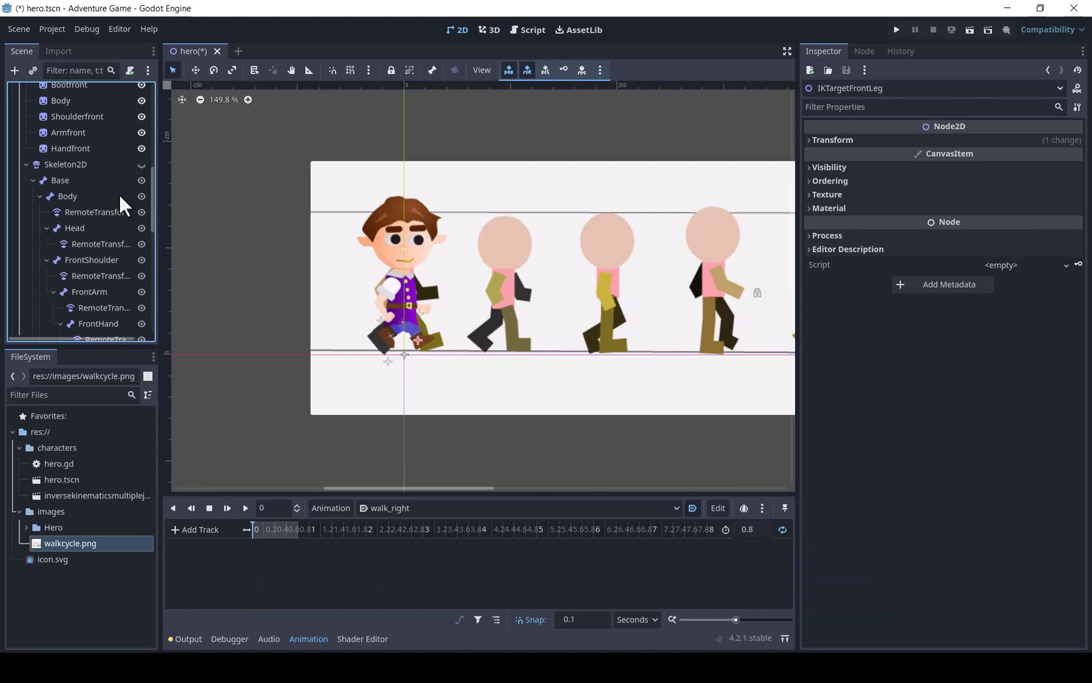
left_click(67, 195)
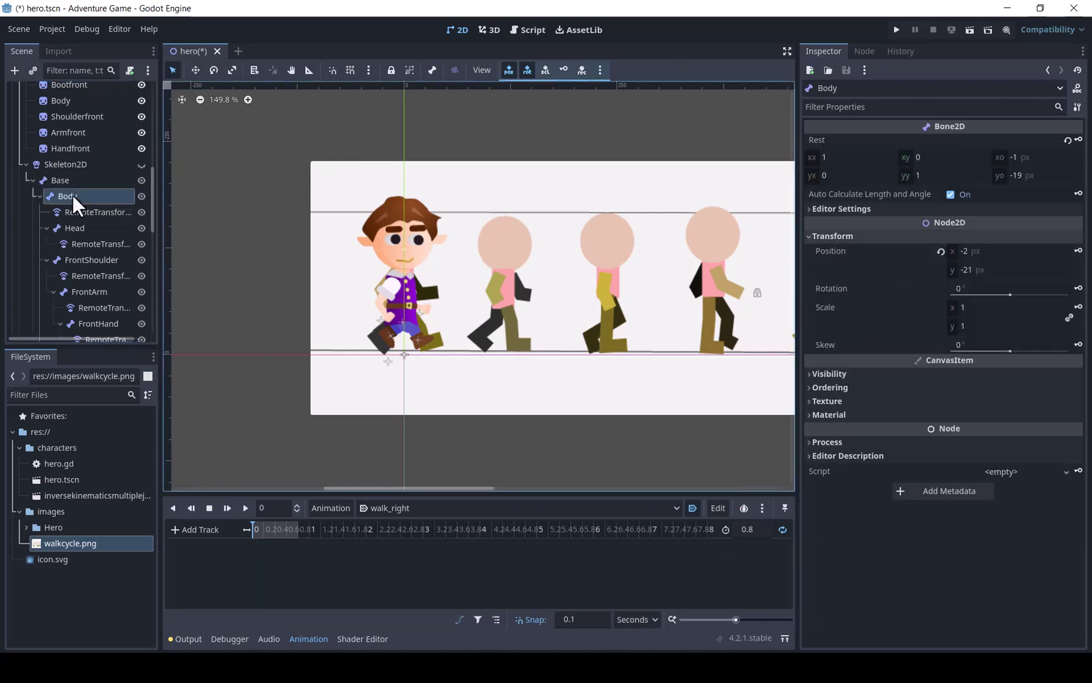
left_click(1078, 250)
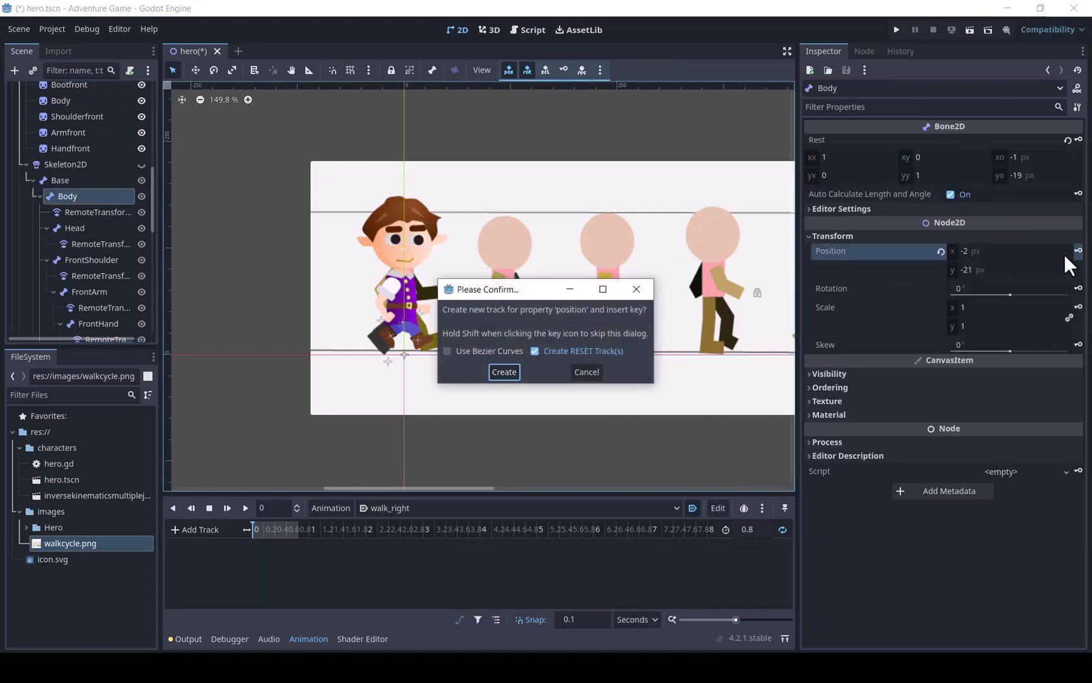
left_click(504, 372)
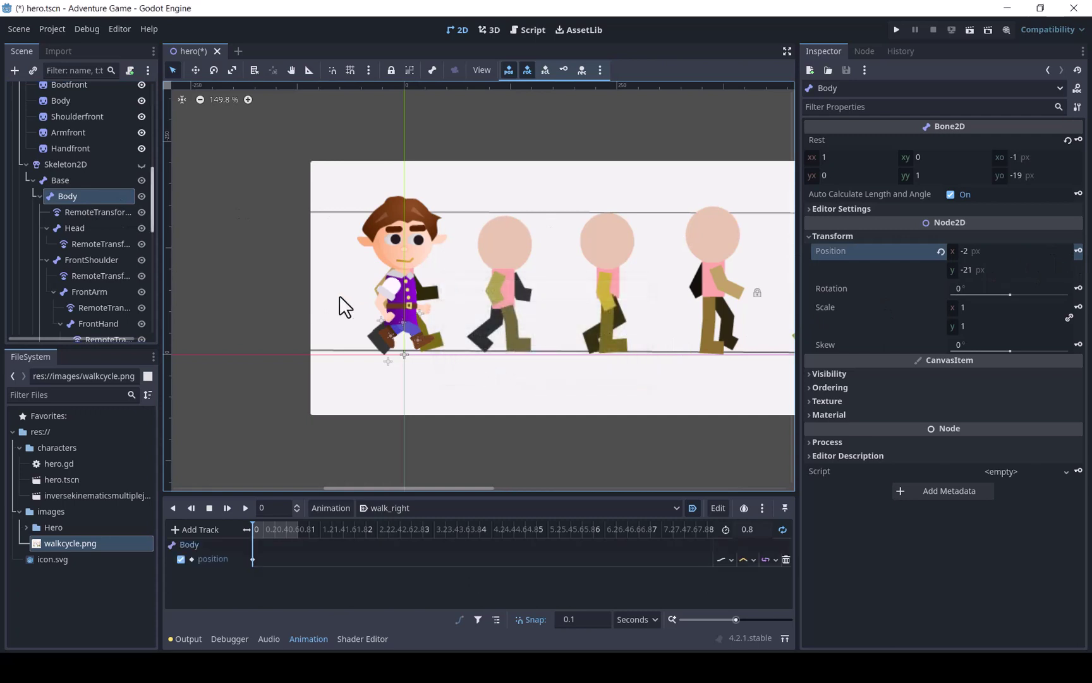
Step: Swing the back and front arm IK targets into the contact pose, then select BackLeg
left_click_drag(151, 204, 170, 304)
left_click(97, 251)
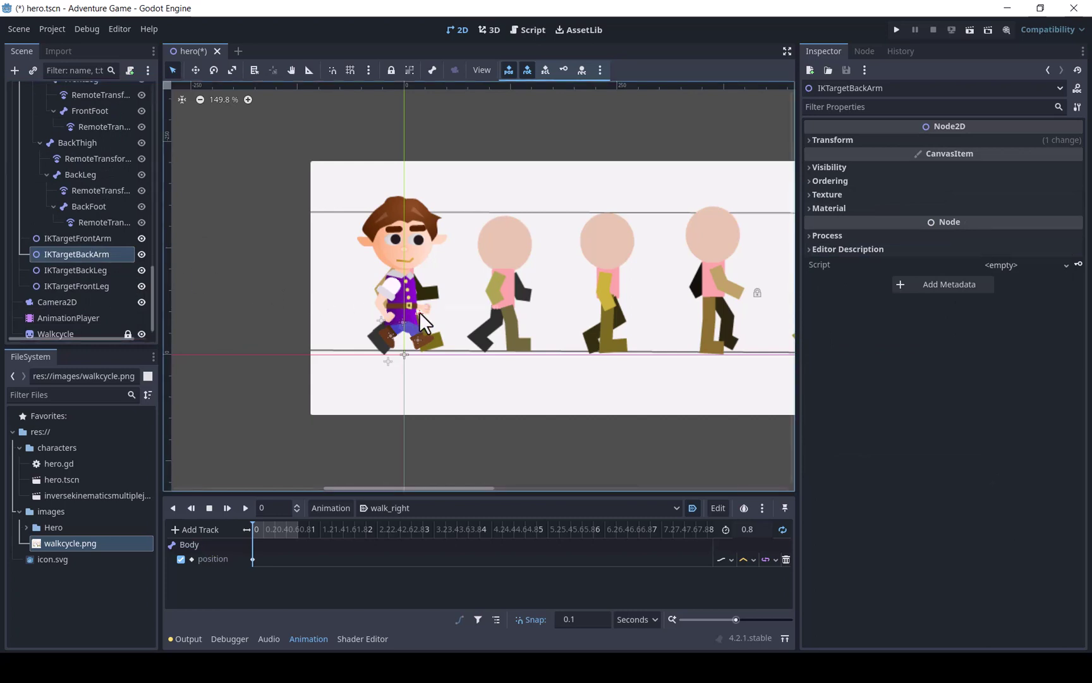
left_click_drag(419, 311, 429, 306)
left_click(86, 238)
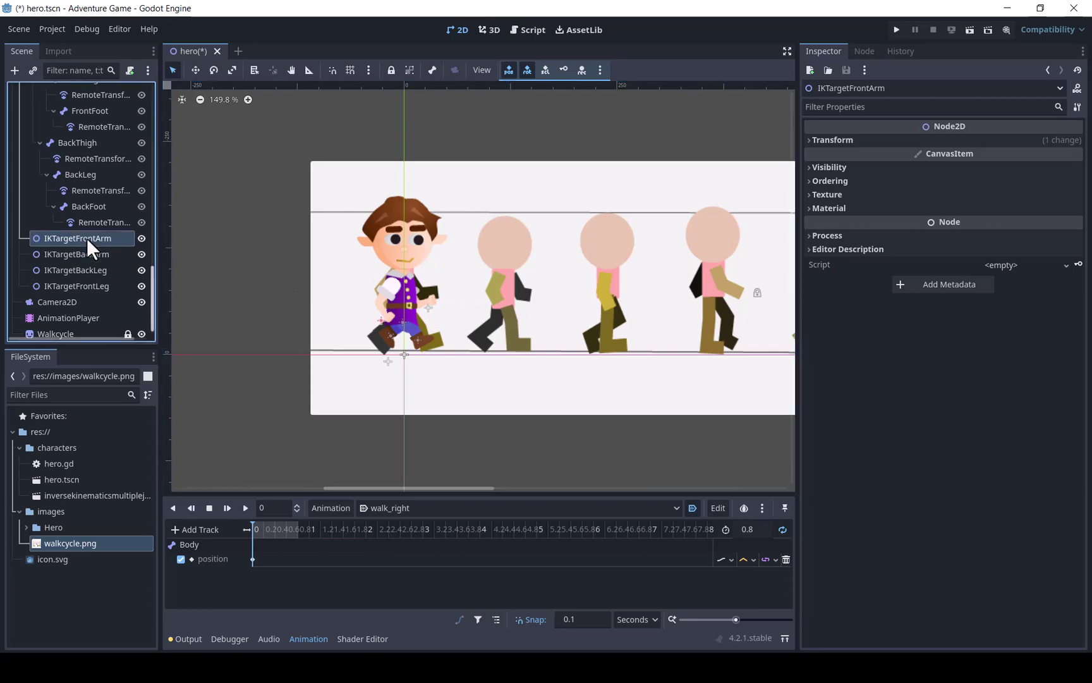
left_click(375, 316)
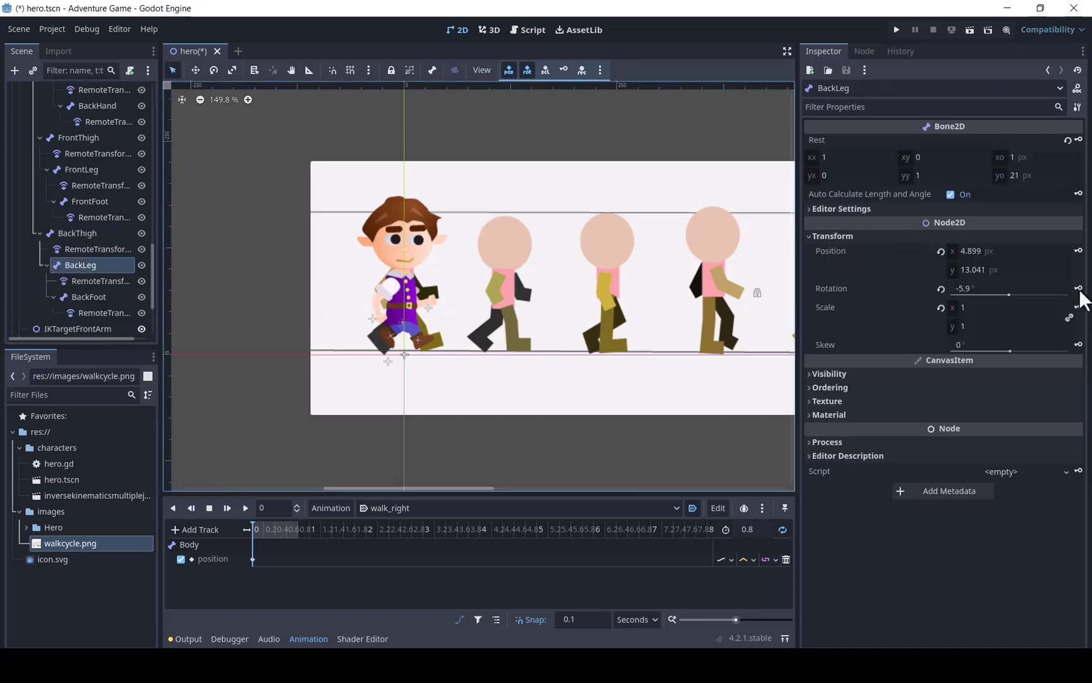
Step: Key time-0 rotations for BackLeg, BackThigh, FrontLeg and FrontThigh
left_click(1078, 288)
left_click(507, 372)
left_click(71, 233)
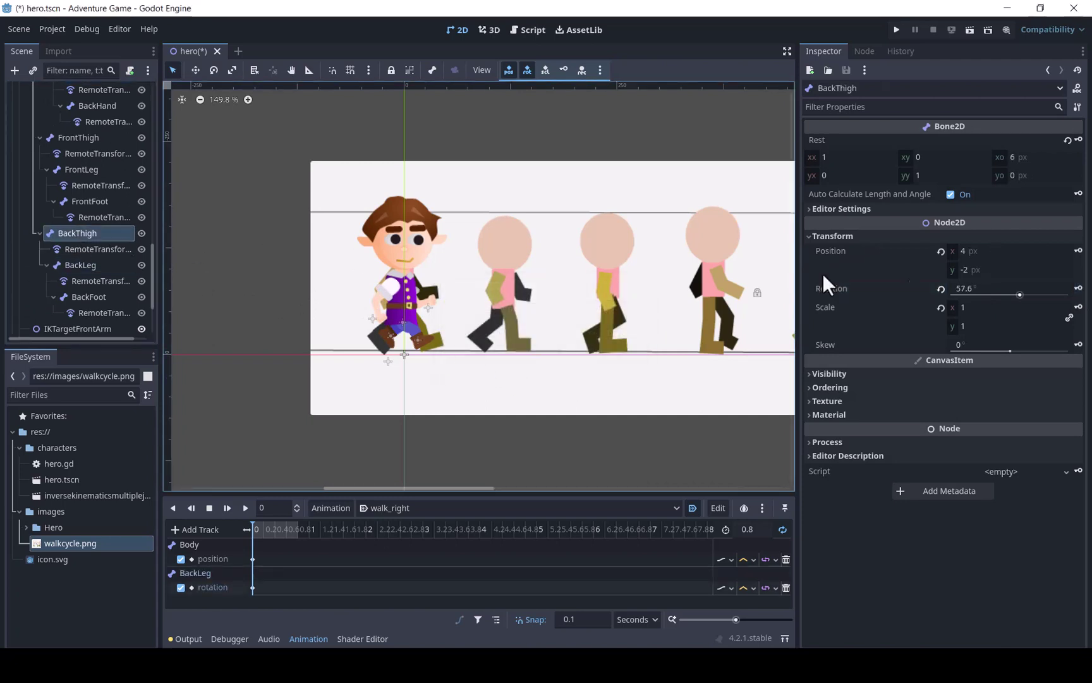
left_click(1068, 288)
left_click(1079, 288)
left_click(505, 372)
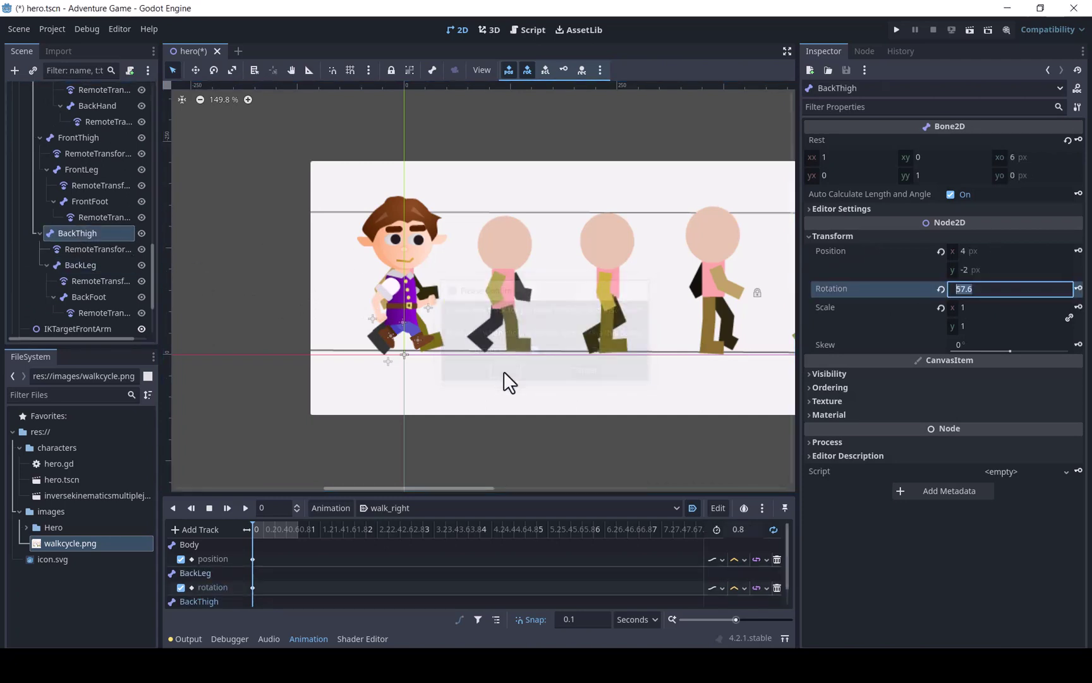
left_click(80, 169)
left_click(1078, 288)
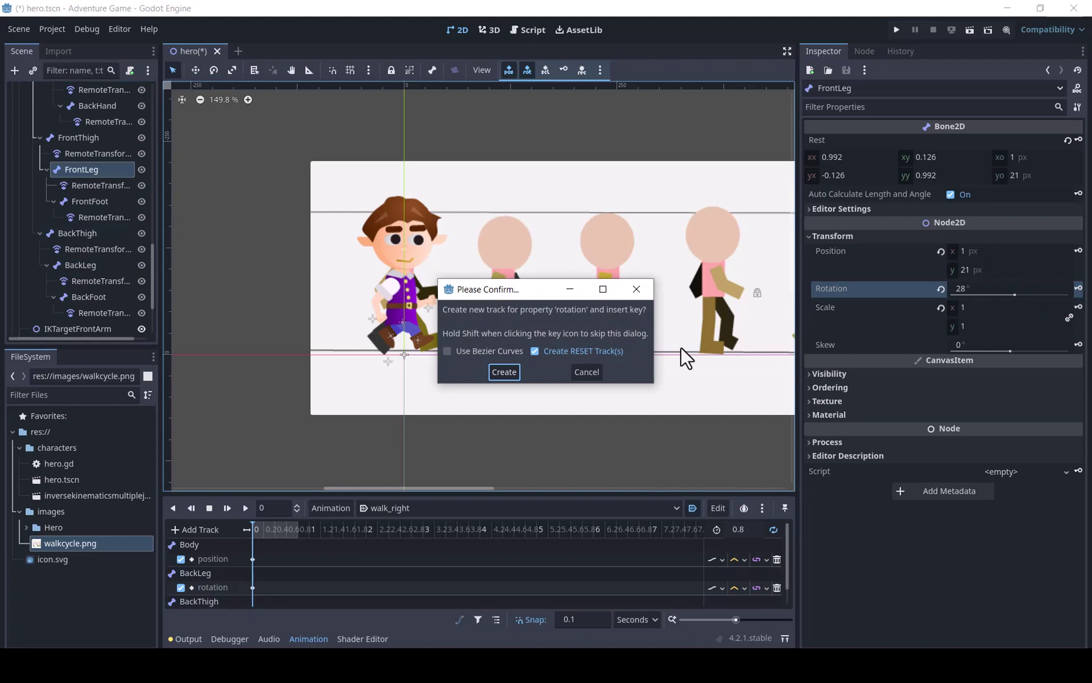
left_click(506, 372)
left_click(101, 139)
left_click(1078, 289)
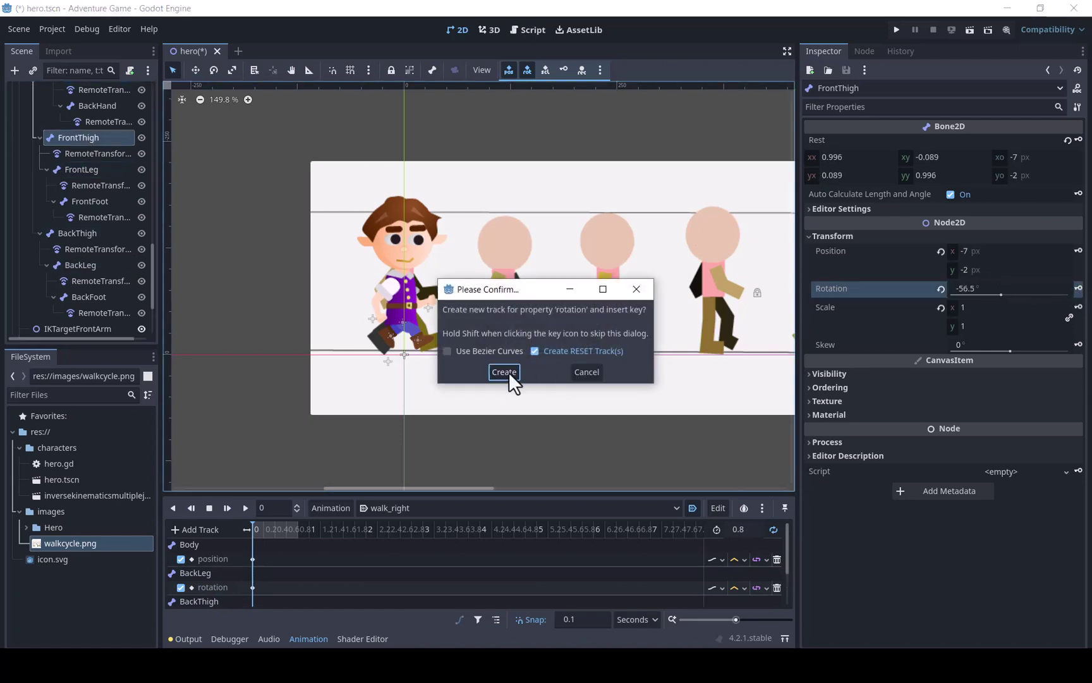
left_click(509, 371)
Step: Key time-0 rotations for BackArm, BackShoulder, FrontArm and FrontShoulder, then move the playhead to 0.1 s
left_click_drag(153, 251, 156, 214)
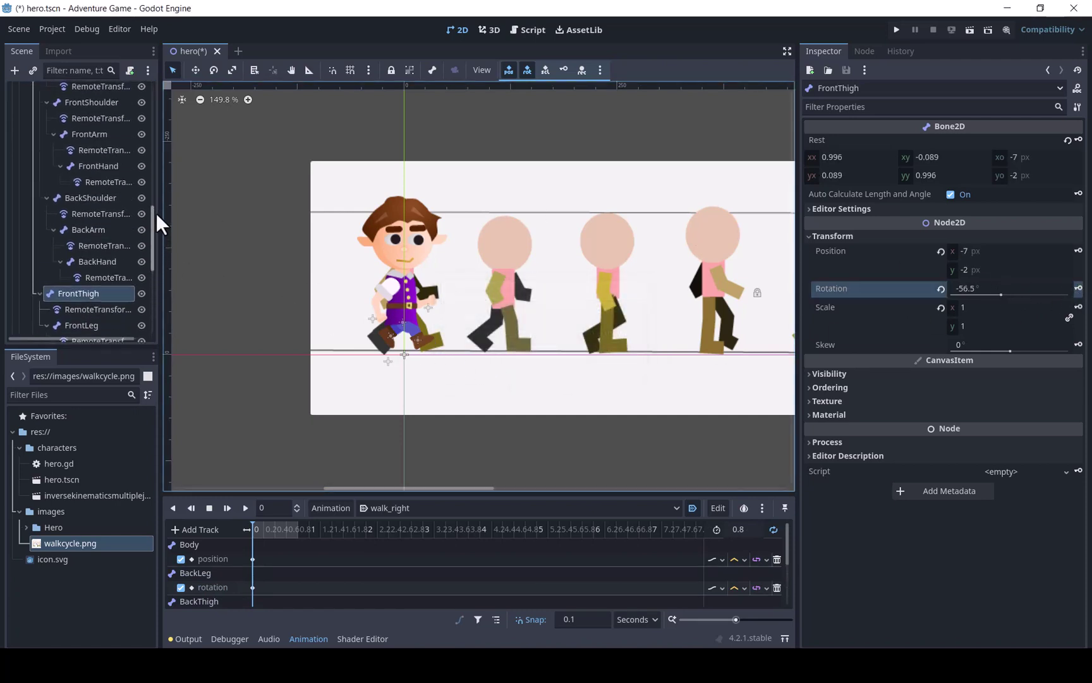
left_click(86, 232)
left_click(1078, 288)
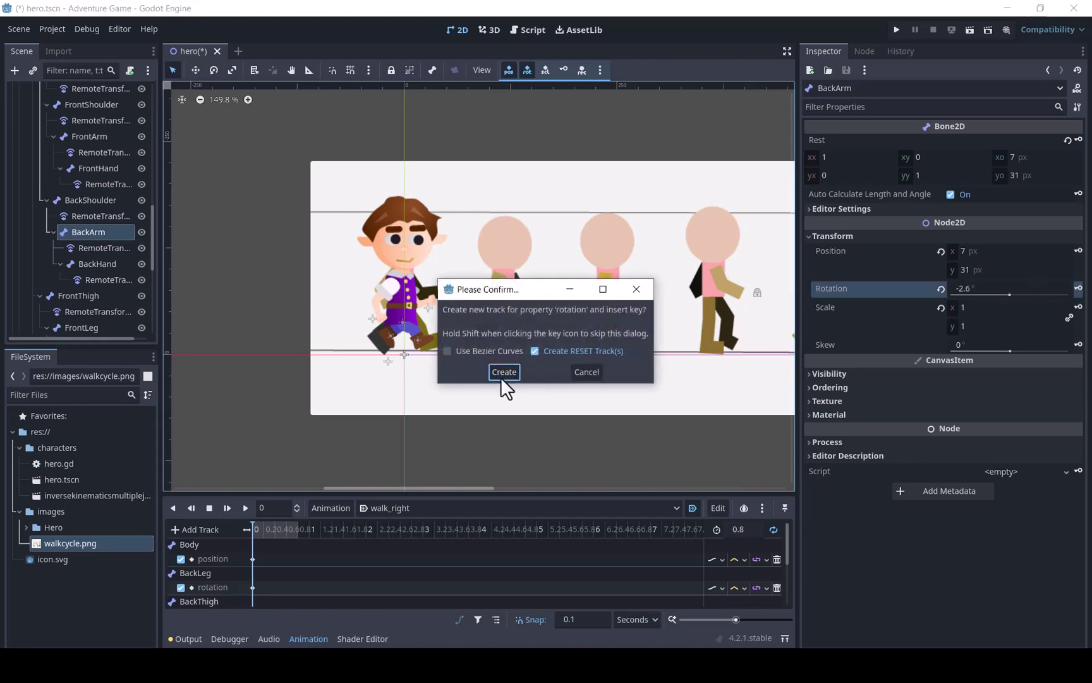
left_click(503, 374)
left_click(98, 200)
left_click(1078, 288)
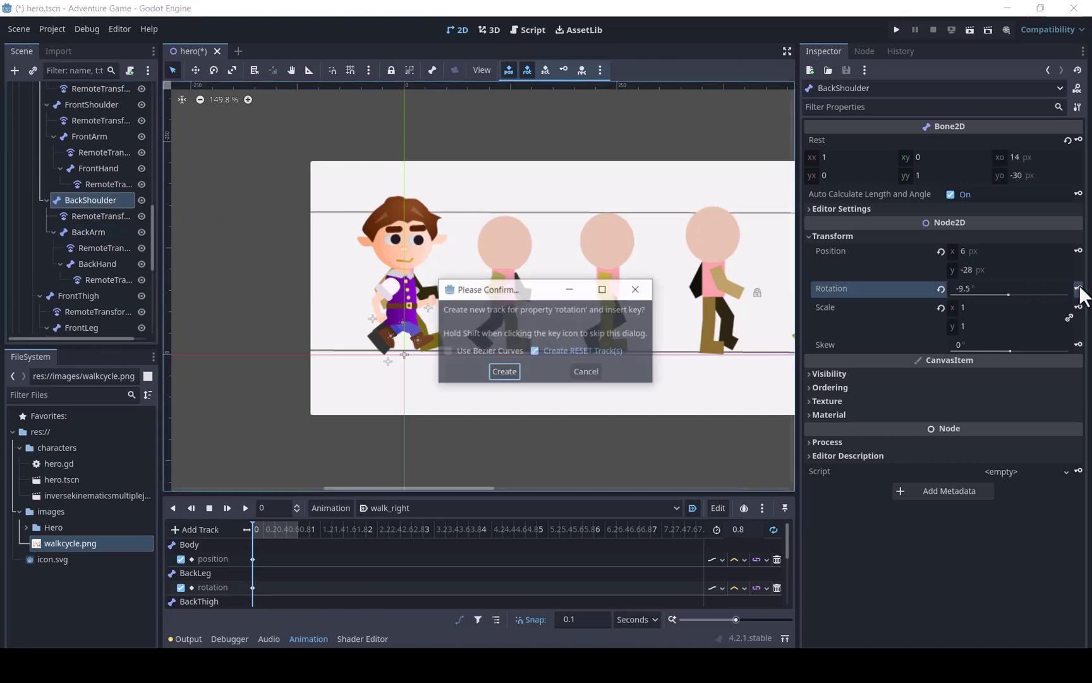
left_click(504, 374)
scroll(151, 243, "up", 5)
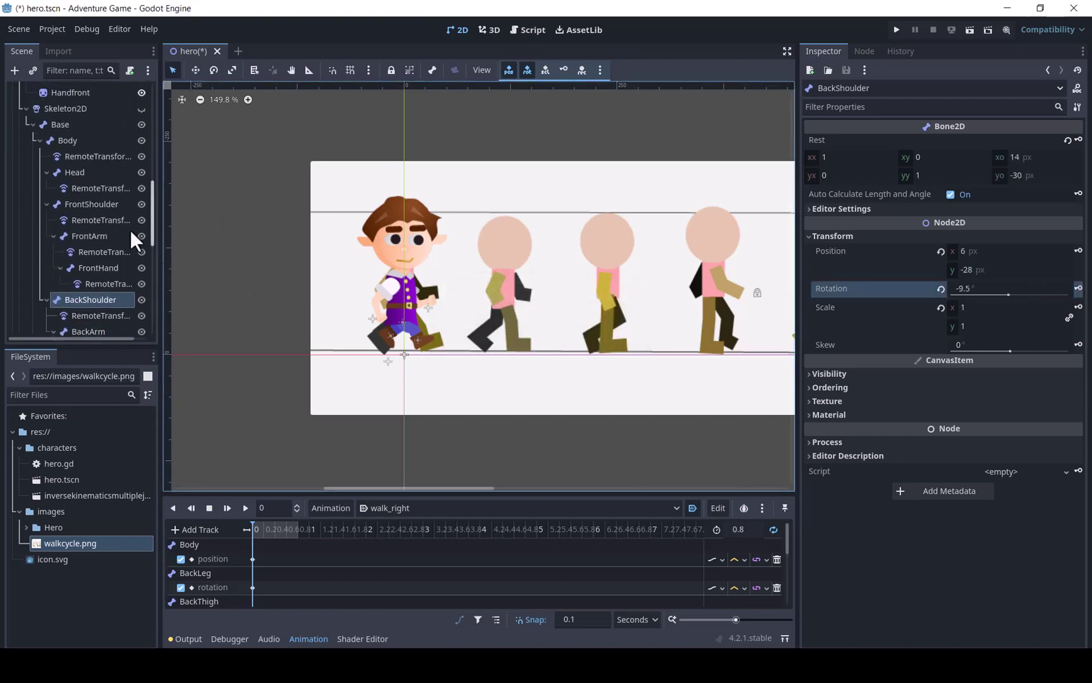
left_click(95, 237)
left_click(1078, 288)
left_click(503, 374)
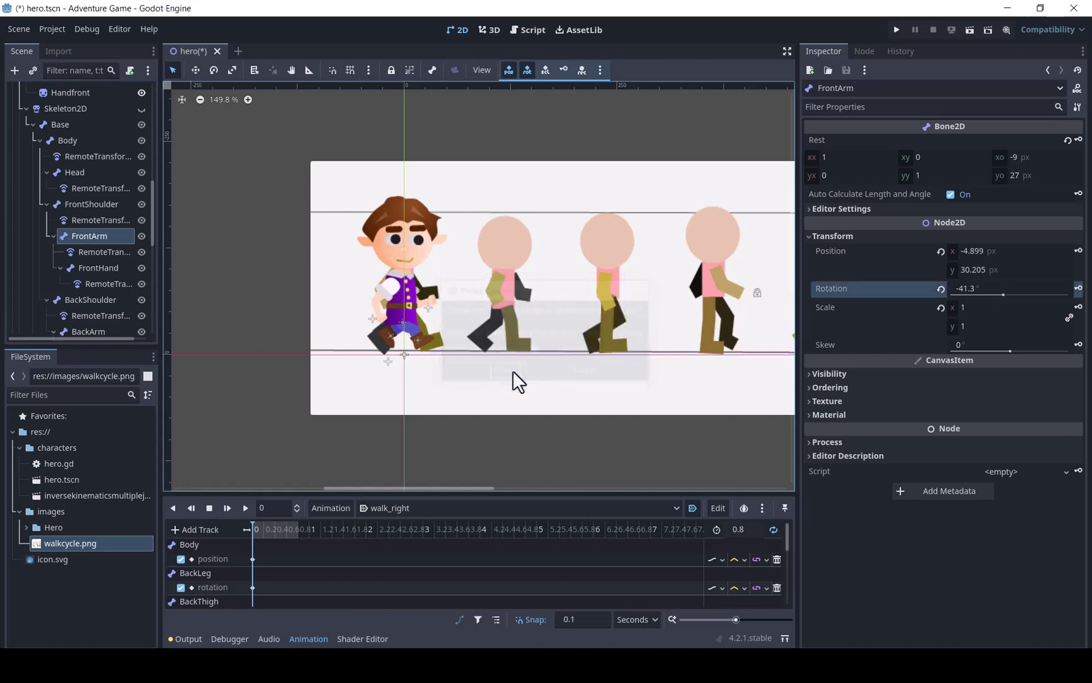
left_click(99, 206)
left_click(1078, 288)
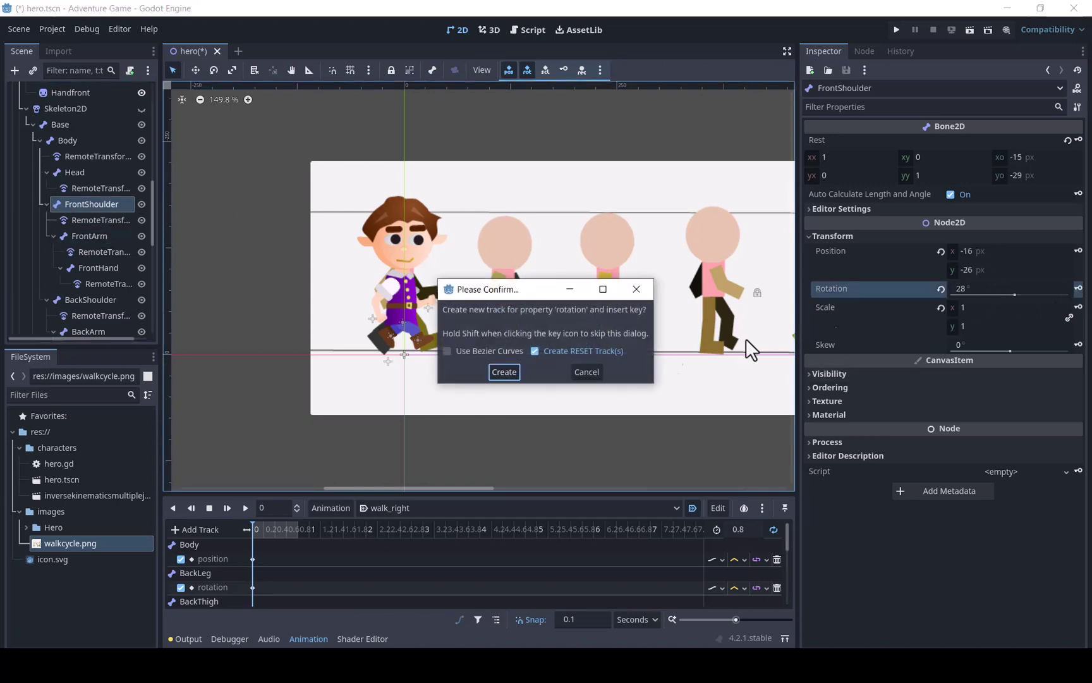
left_click(504, 374)
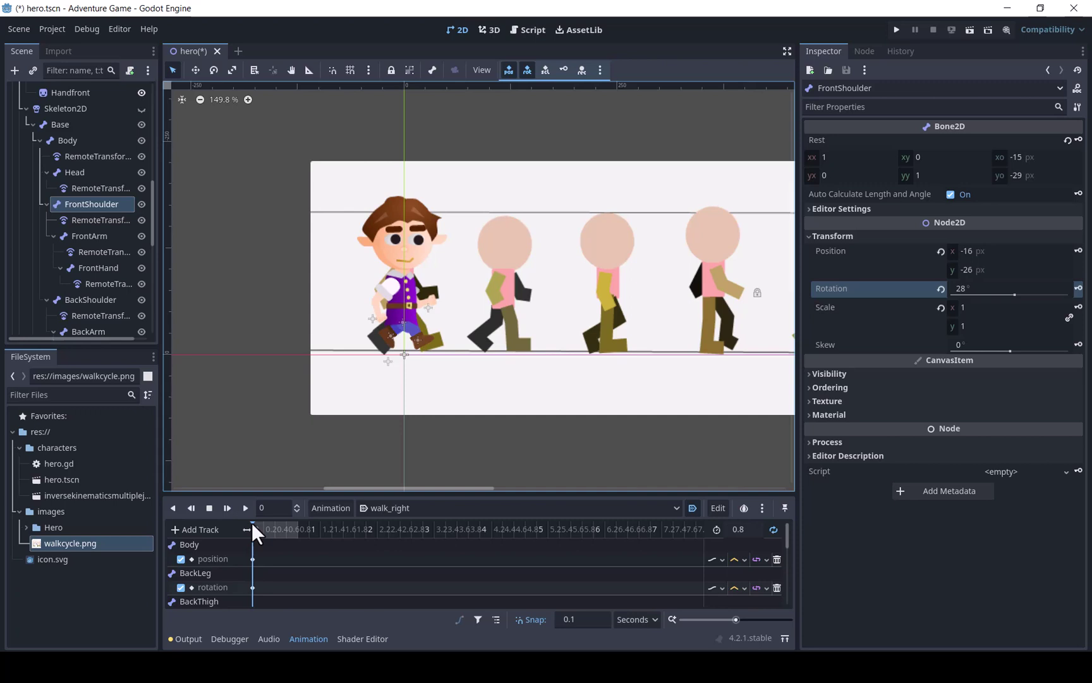
left_click(257, 526)
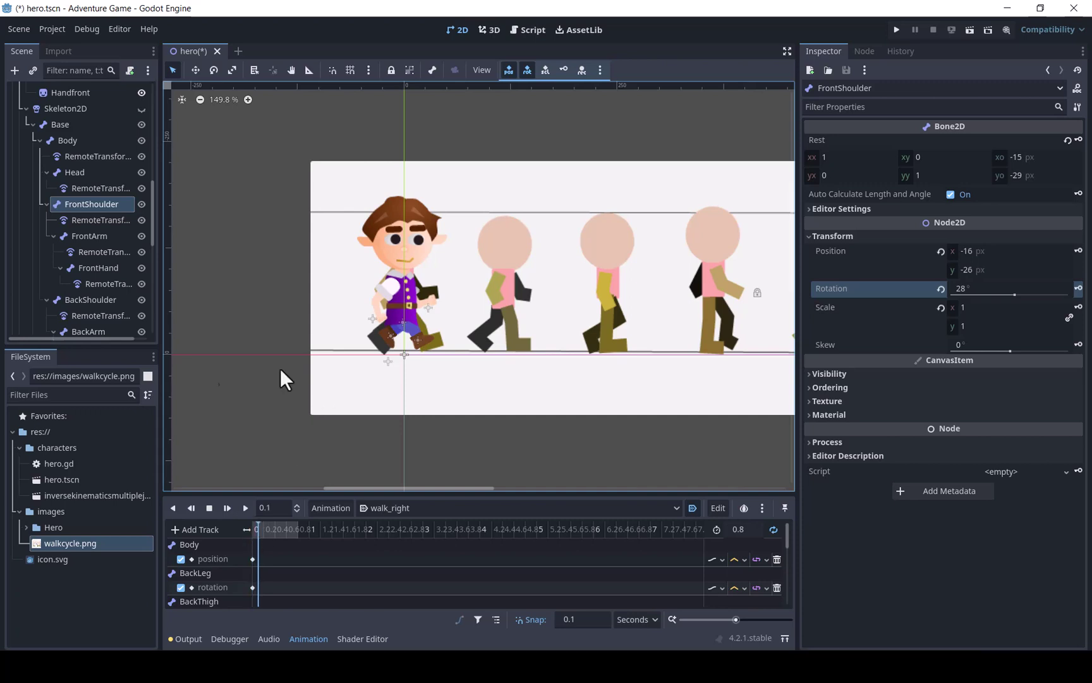
Step: Slide the Walkcycle guide sheet left so its down pose sits under the hero
left_click_drag(152, 233, 151, 326)
left_click(83, 325)
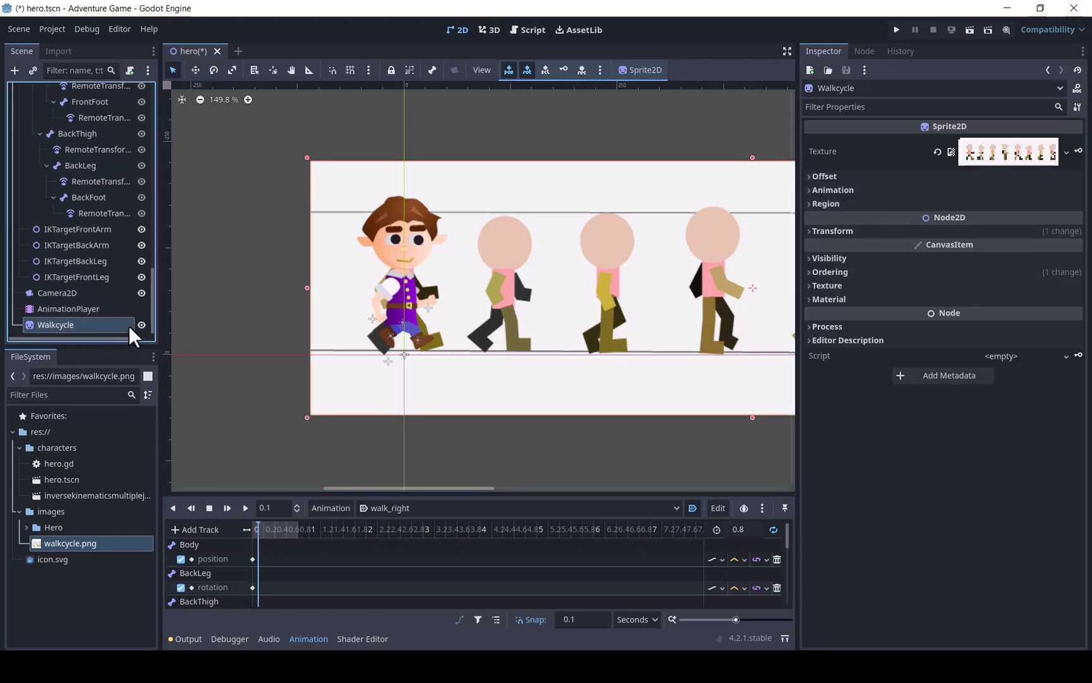
left_click_drag(324, 345, 224, 339)
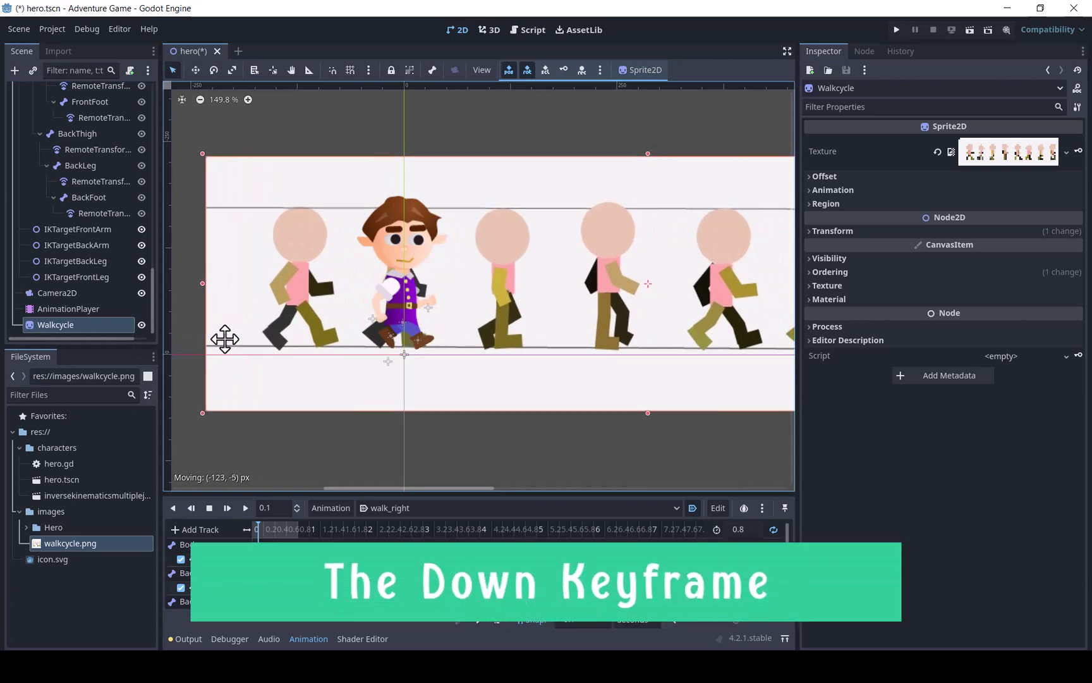
left_click(97, 230)
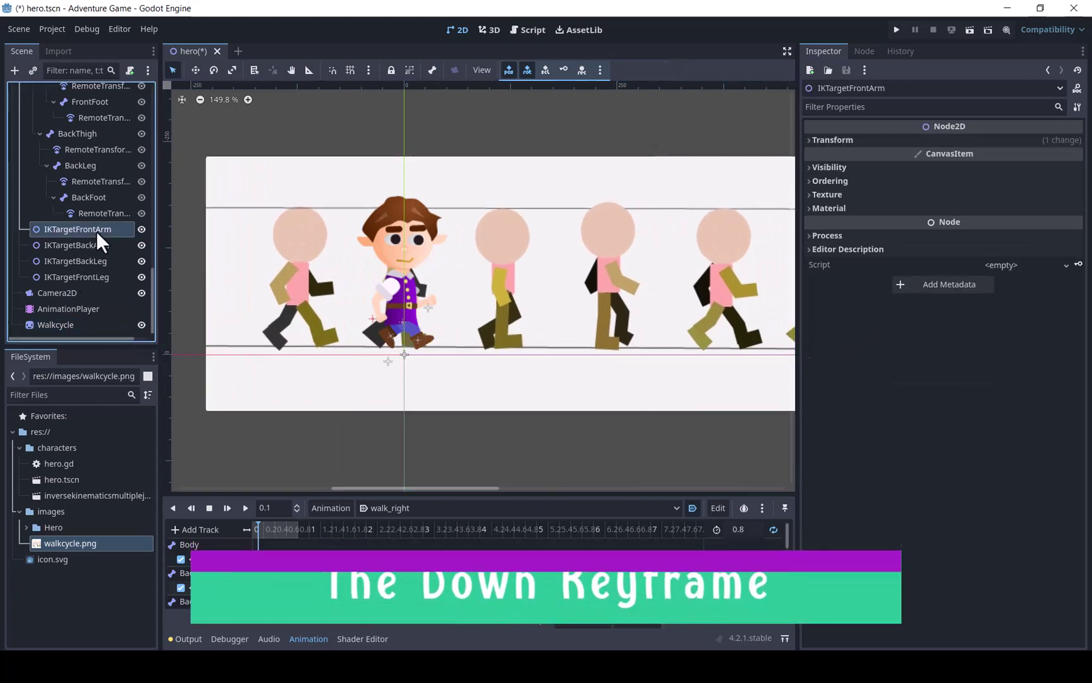
left_click_drag(153, 283, 151, 179)
Step: Set the Body's Position y to -19 and keyframe it at 0.1 s
left_click(75, 207)
left_click(965, 271)
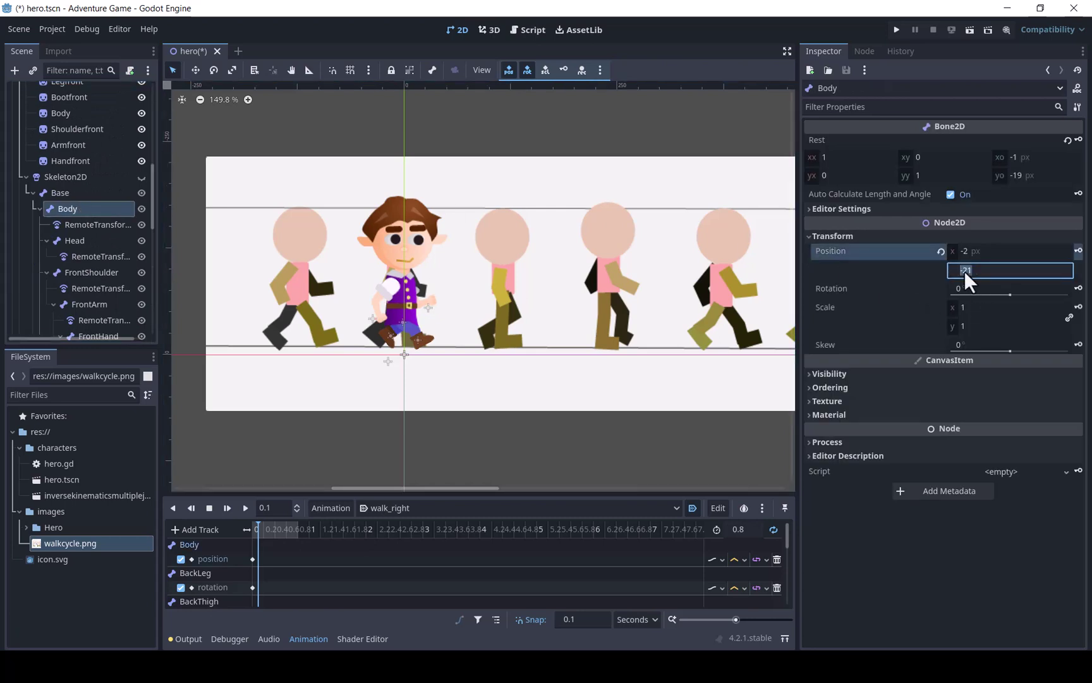
type("-19")
left_click(981, 251)
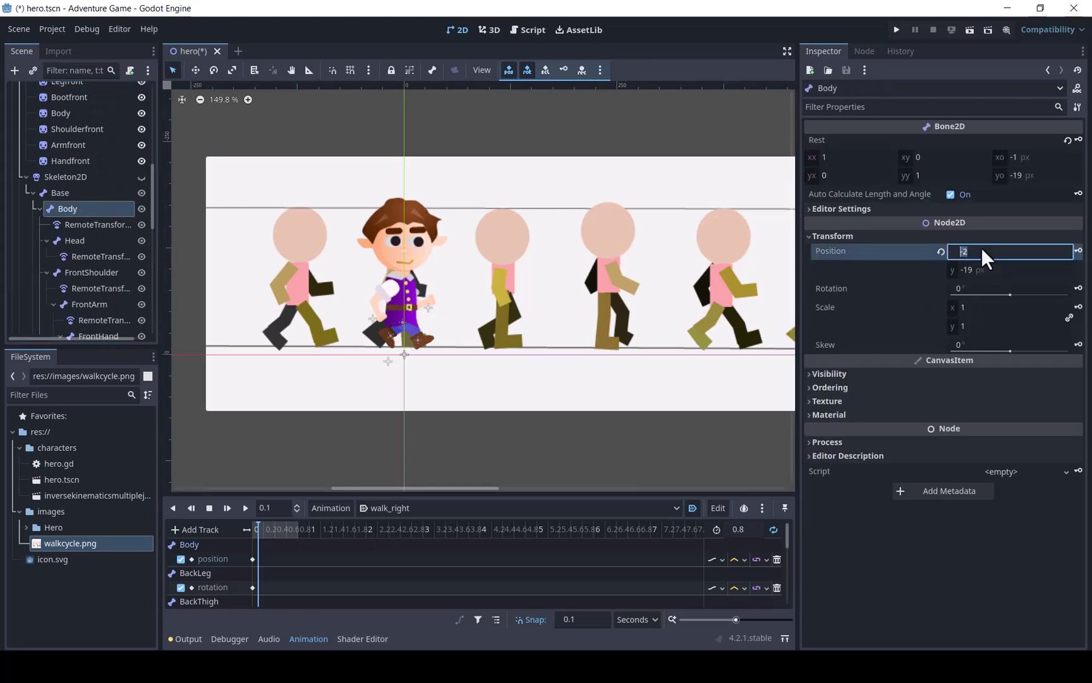
left_click(1078, 250)
scroll(154, 320, "down", 8)
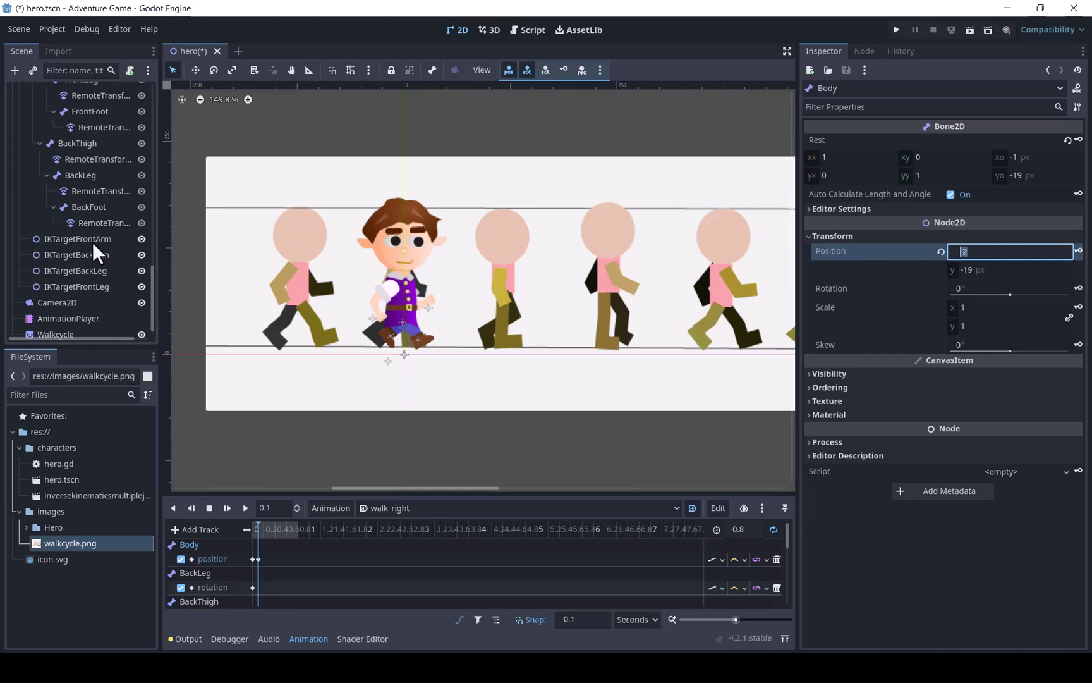
left_click(90, 239)
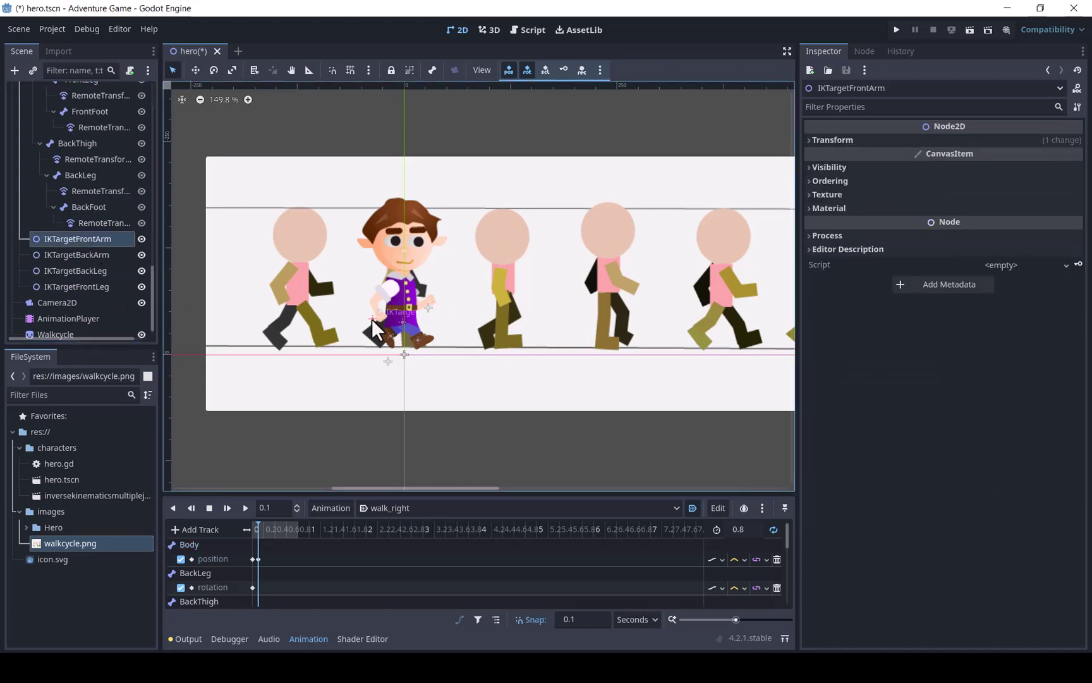
Step: Nudge and lock the guide sheet, then pull the arm and leg IK targets into the down pose
left_click_drag(372, 319, 348, 273)
left_click(391, 68)
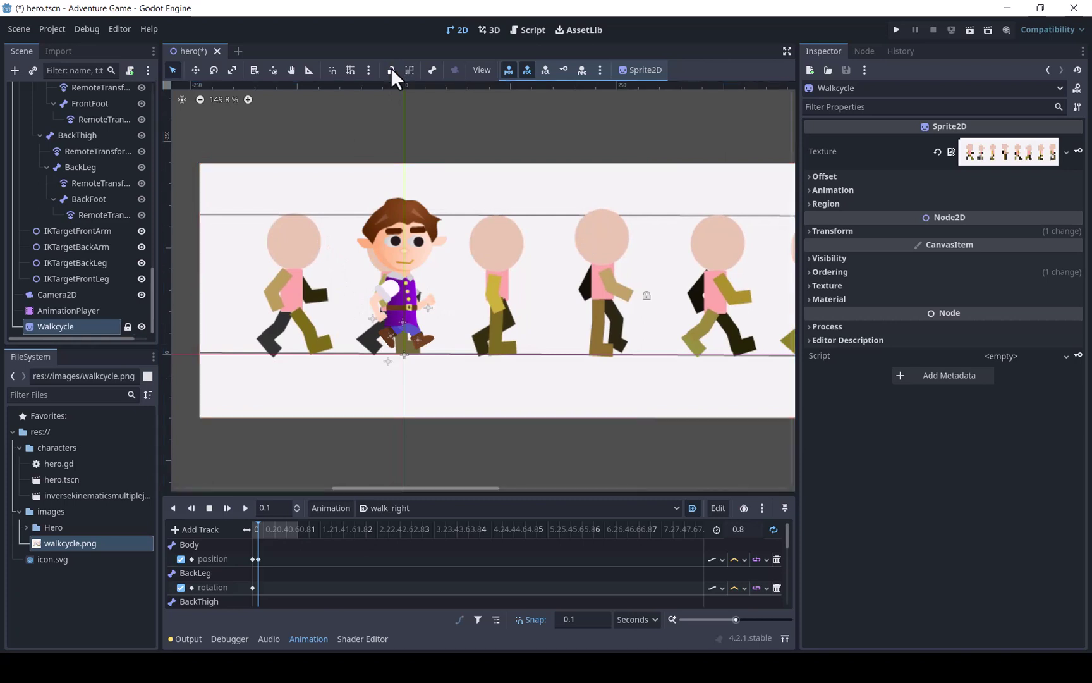
left_click(372, 322)
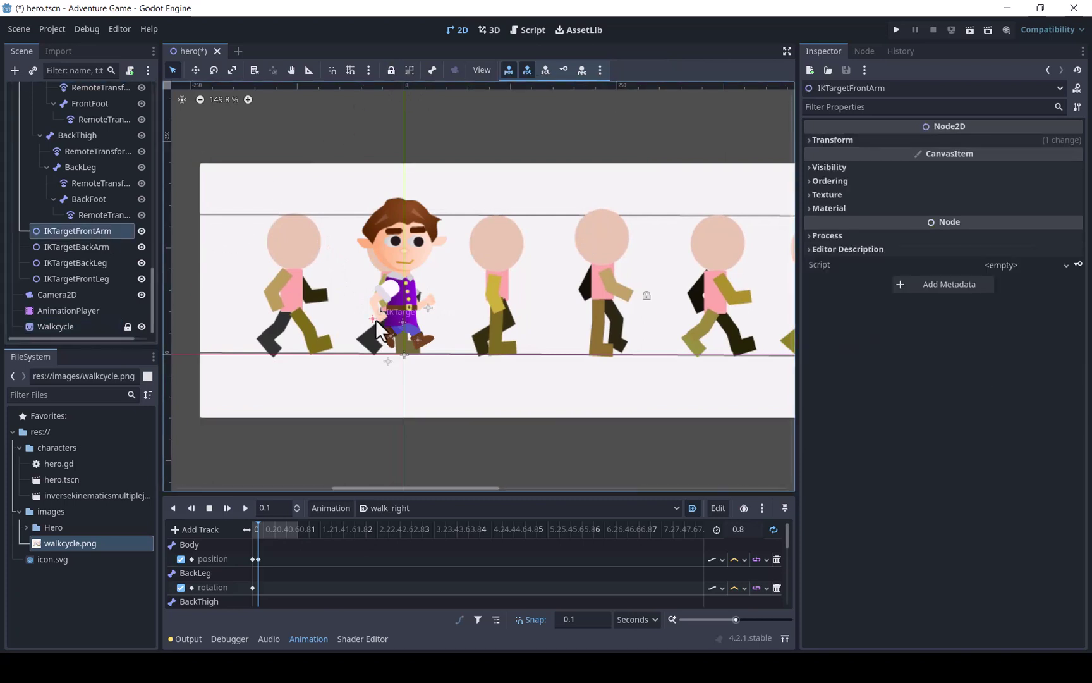
left_click_drag(375, 319, 404, 346)
left_click(104, 247)
left_click(100, 261)
left_click(114, 280)
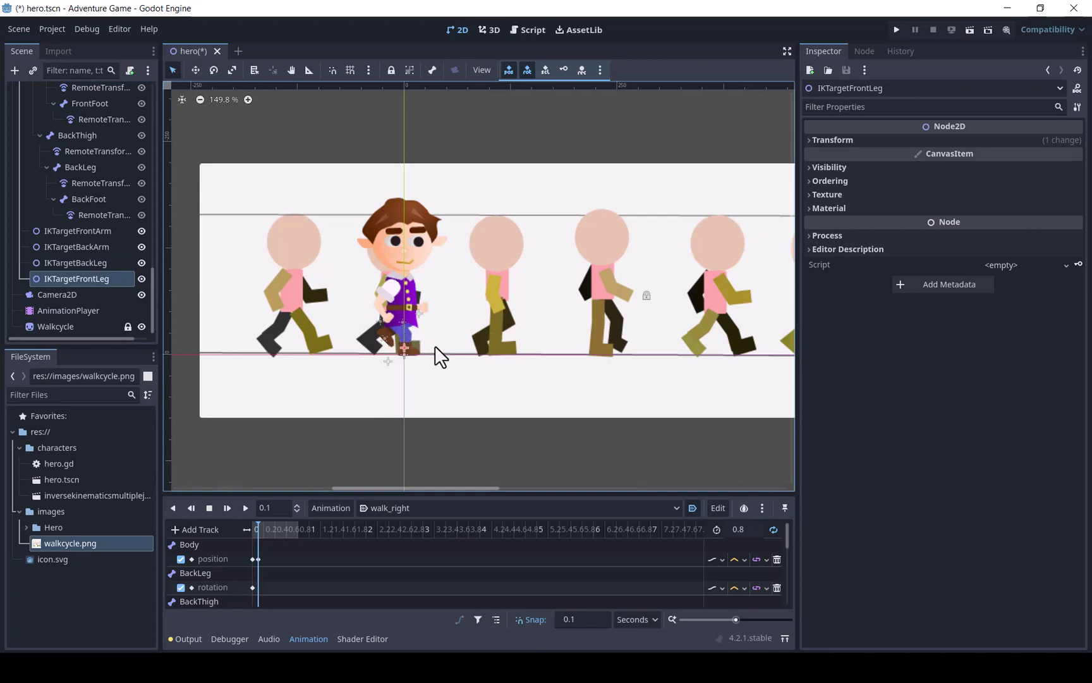
scroll(154, 294, "up", 5)
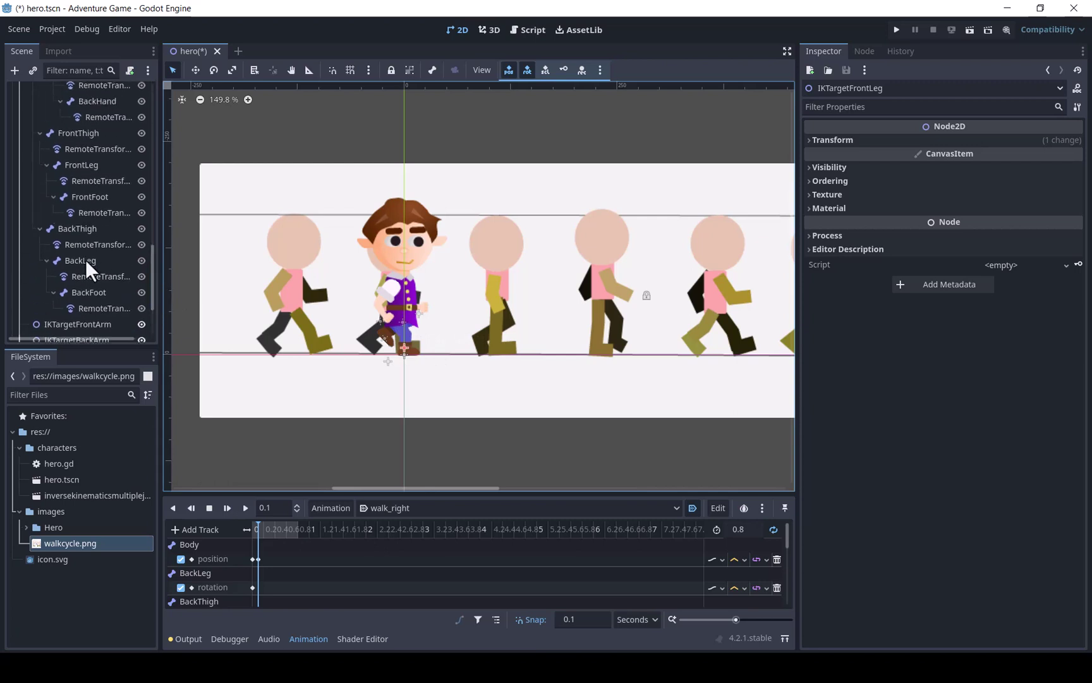
Step: Keyframe the BackLeg and FrontThigh rotations at 0.1 s
left_click(85, 259)
left_click(1079, 288)
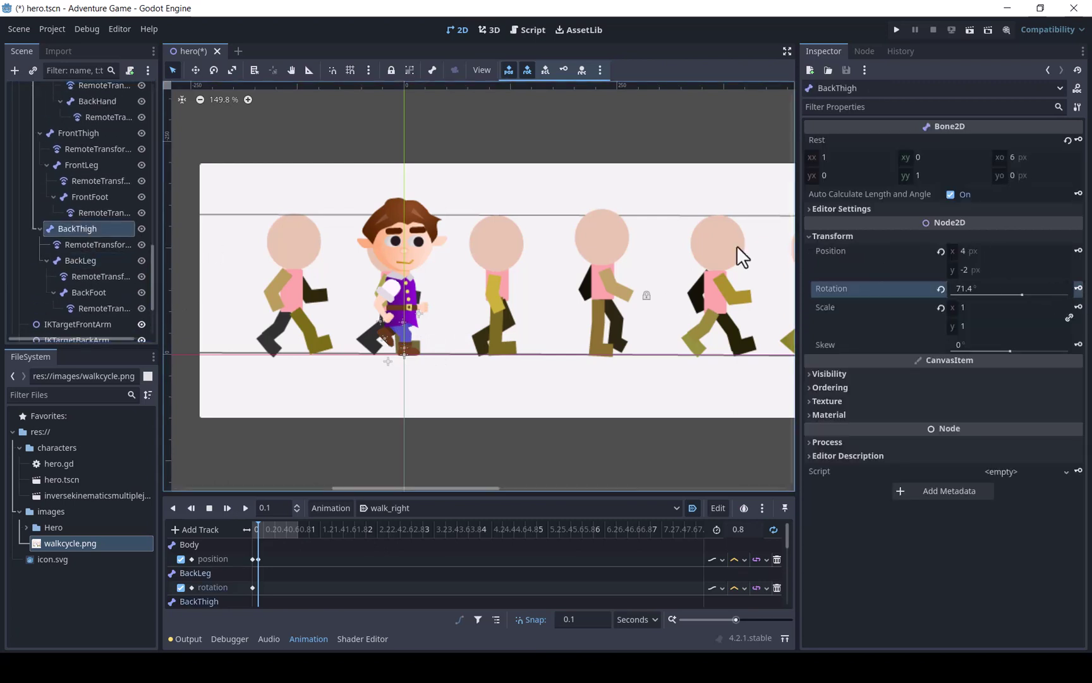
left_click(1079, 288)
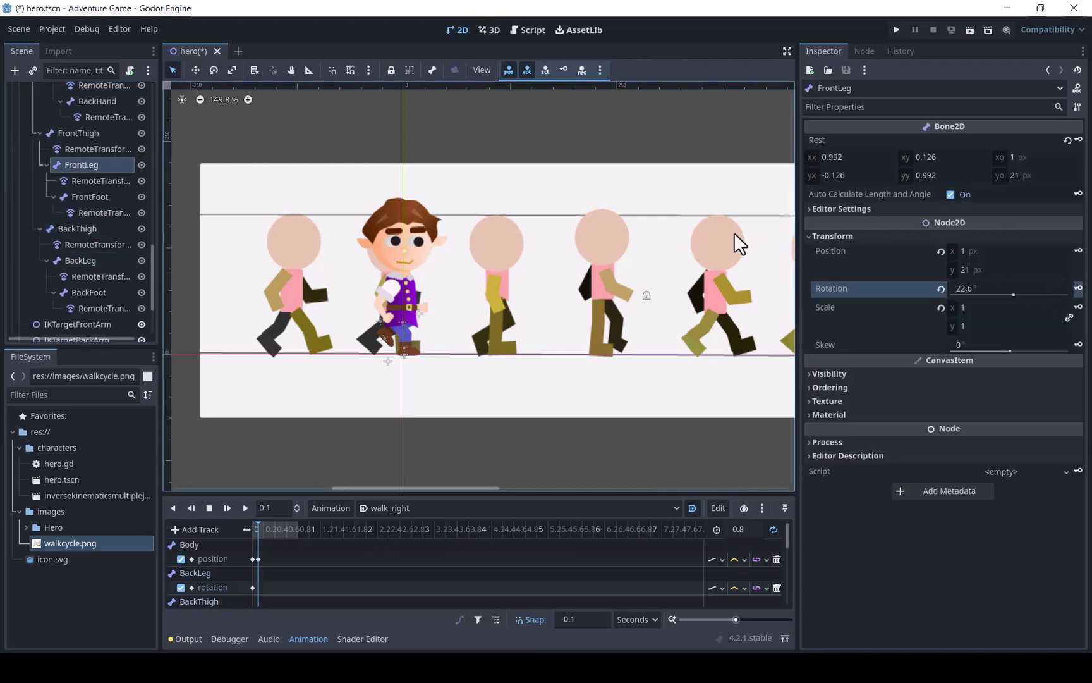
left_click(78, 133)
left_click(1078, 289)
left_click_drag(154, 268, 155, 238)
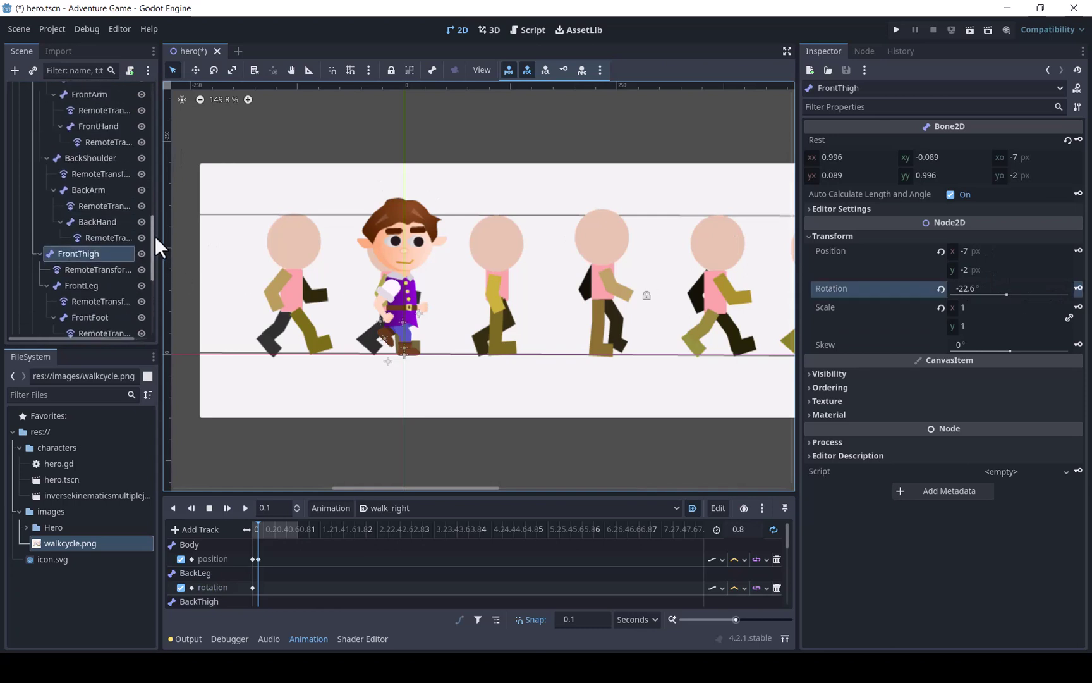
Step: Keyframe the BackArm, BackShoulder, FrontArm and FrontShoulder rotations at 0.1 s
left_click(97, 239)
left_click(1078, 288)
left_click(85, 207)
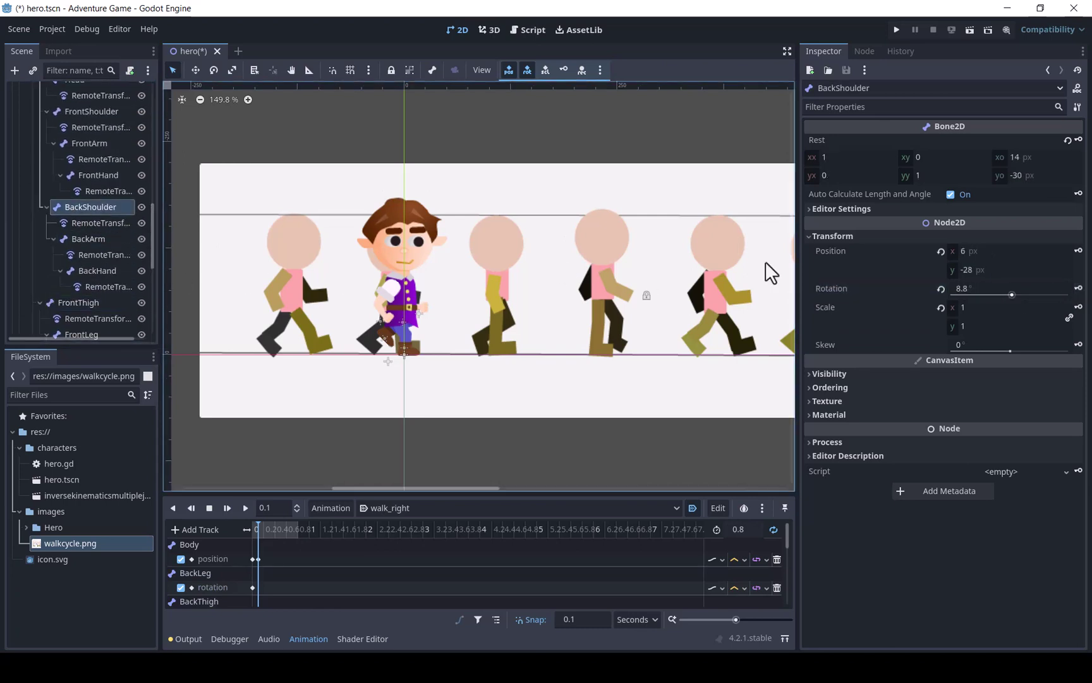
left_click(1078, 288)
left_click_drag(153, 244, 151, 224)
left_click(95, 245)
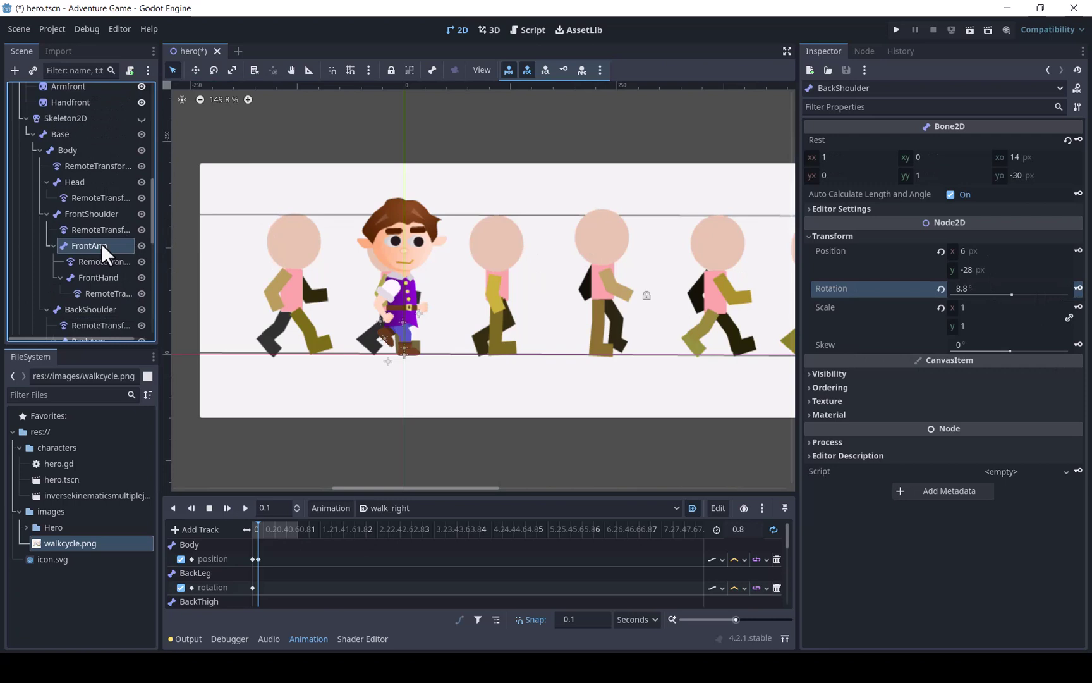
left_click(1078, 289)
left_click(91, 215)
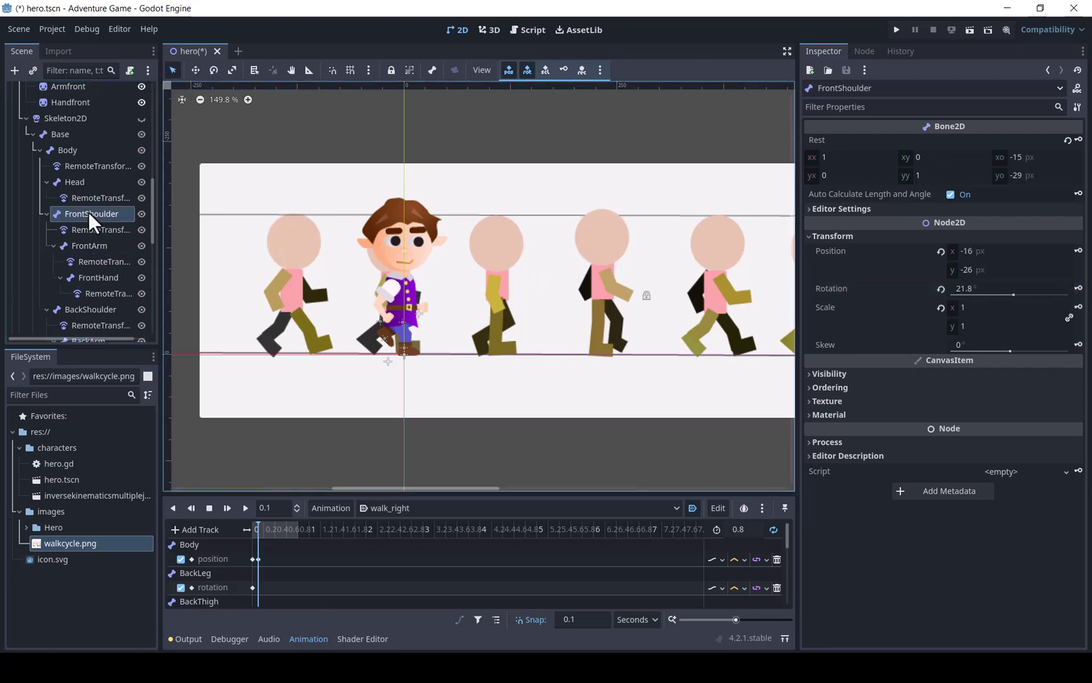
left_click(1078, 288)
Step: Unlock the Walkcycle sheet and slide it left to the next pose
left_click_drag(153, 214, 154, 324)
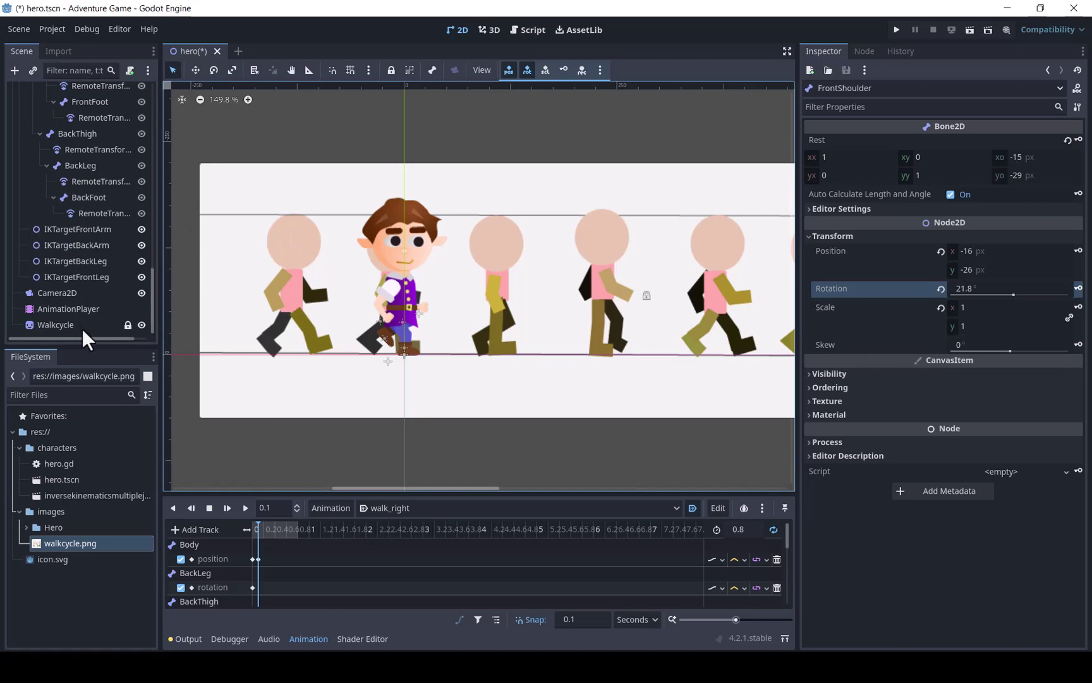
left_click(127, 327)
left_click_drag(255, 197, 157, 197)
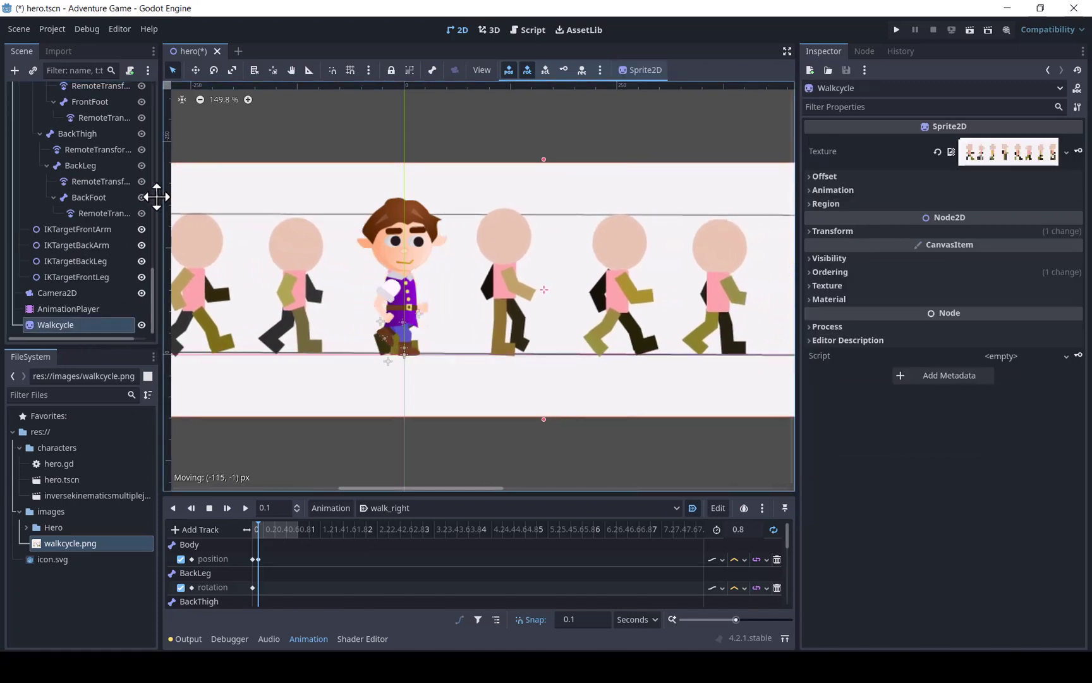
Step: Lock the guide sheet and, at 0.2 s, set the Body's Position y to -21
left_click(392, 71)
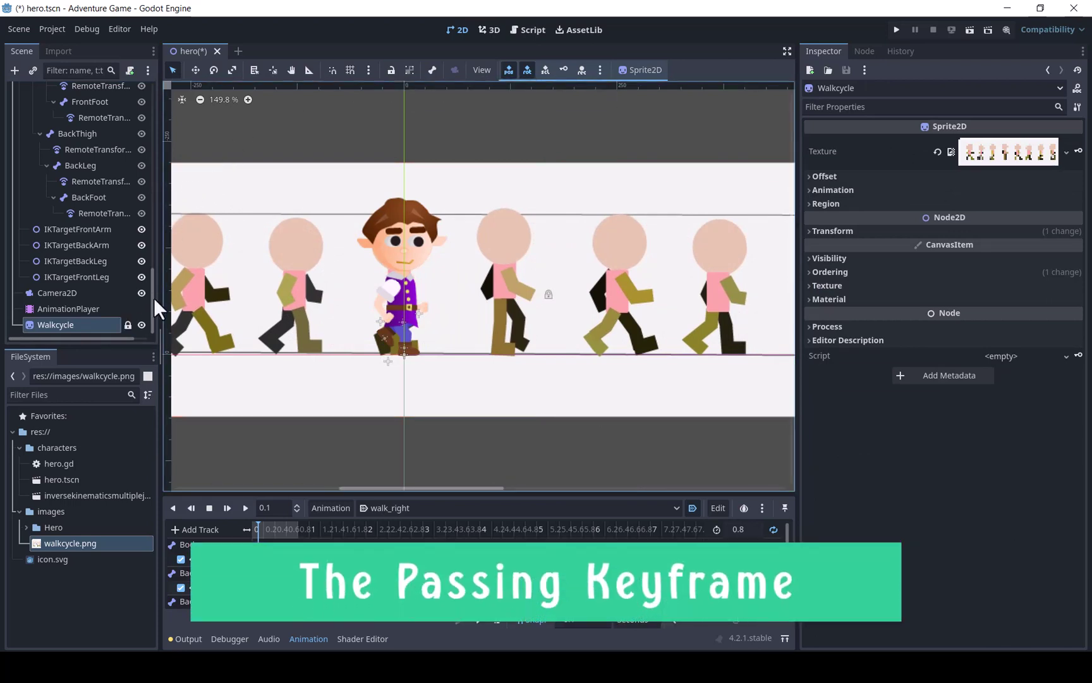
left_click_drag(153, 297, 150, 208)
left_click(69, 163)
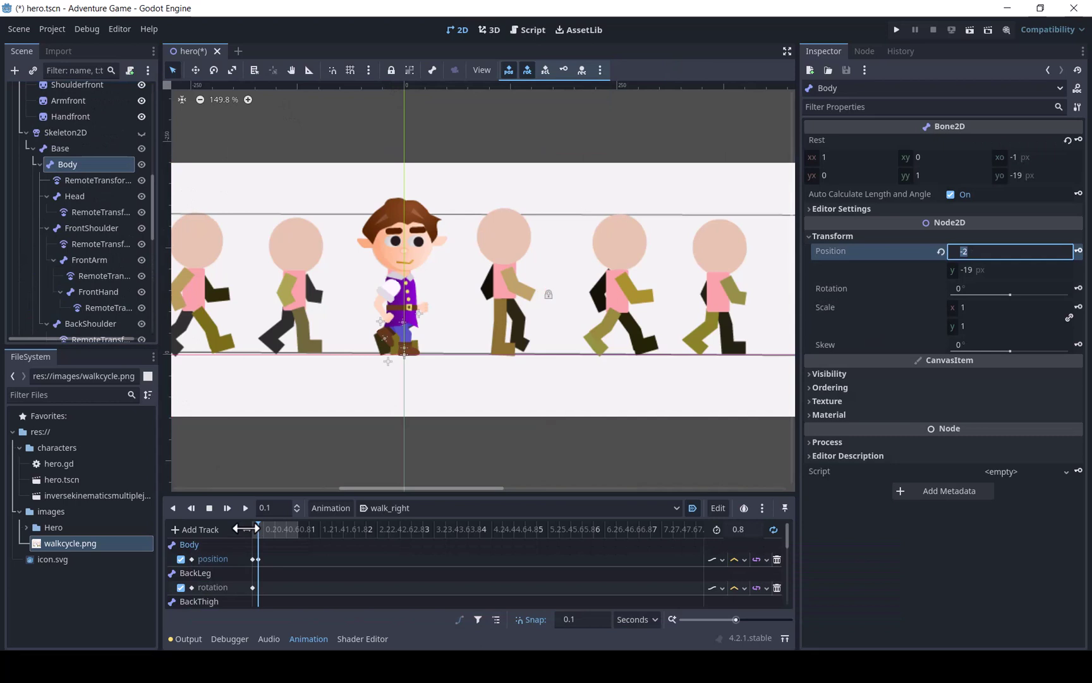
left_click_drag(259, 525, 264, 528)
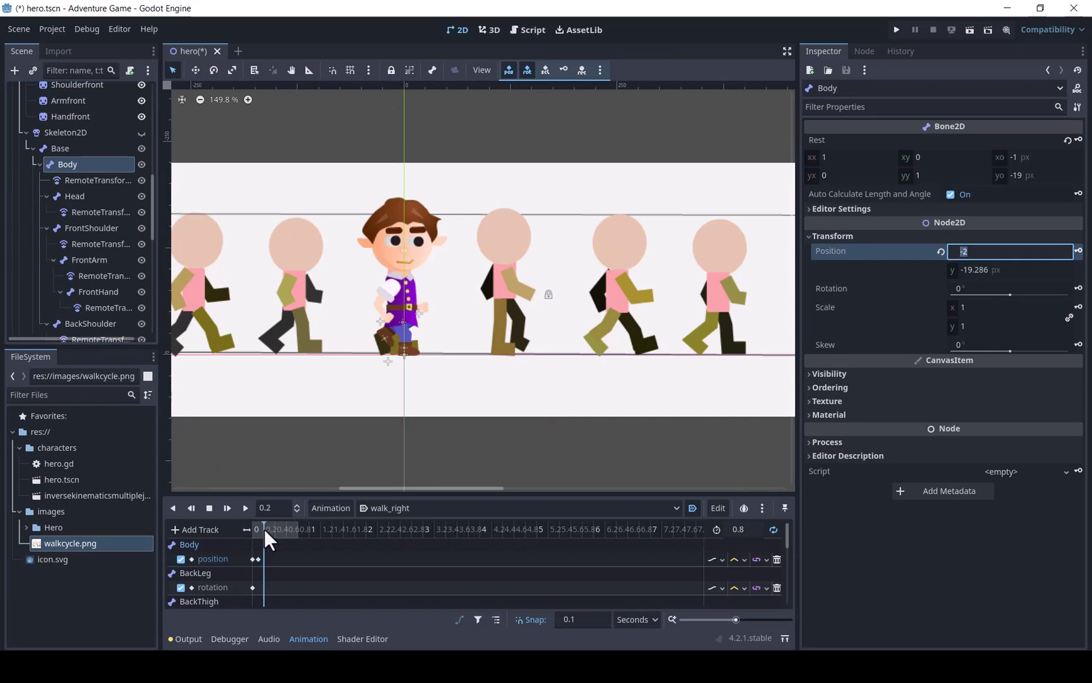
left_click(978, 270)
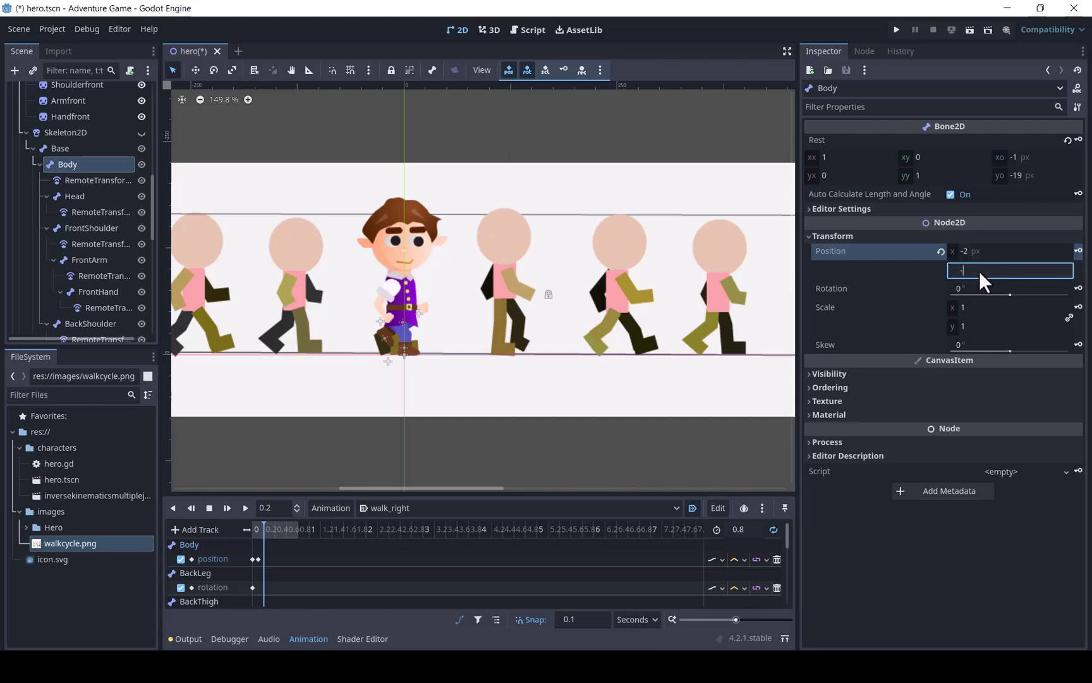
type("-21")
left_click(989, 249)
Step: Pull the back leg and both arm IK targets into the passing pose
left_click_drag(382, 337, 394, 333)
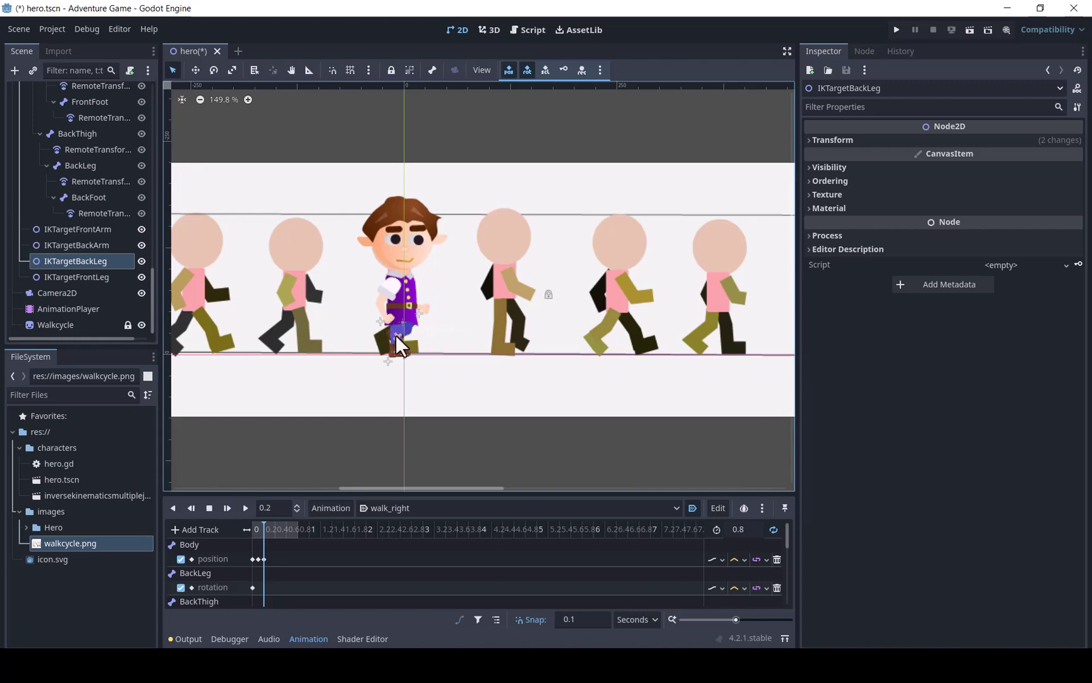
mouse_move(395, 334)
left_mouse_down()
mouse_move(402, 316)
mouse_move(392, 320)
mouse_move(399, 323)
left_mouse_up()
left_click(100, 245)
left_click(95, 228)
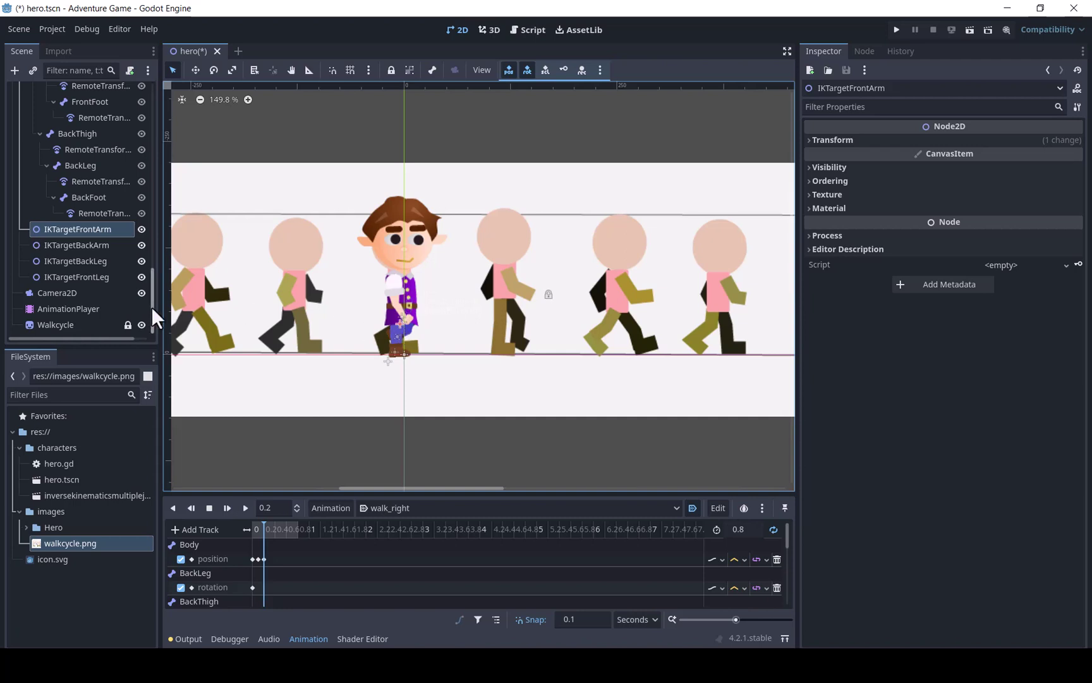
left_click_drag(151, 306, 153, 287)
Step: Key the BackLeg, BackThigh, FrontLeg and FrontThigh rotations at 0.2 s
left_click(82, 246)
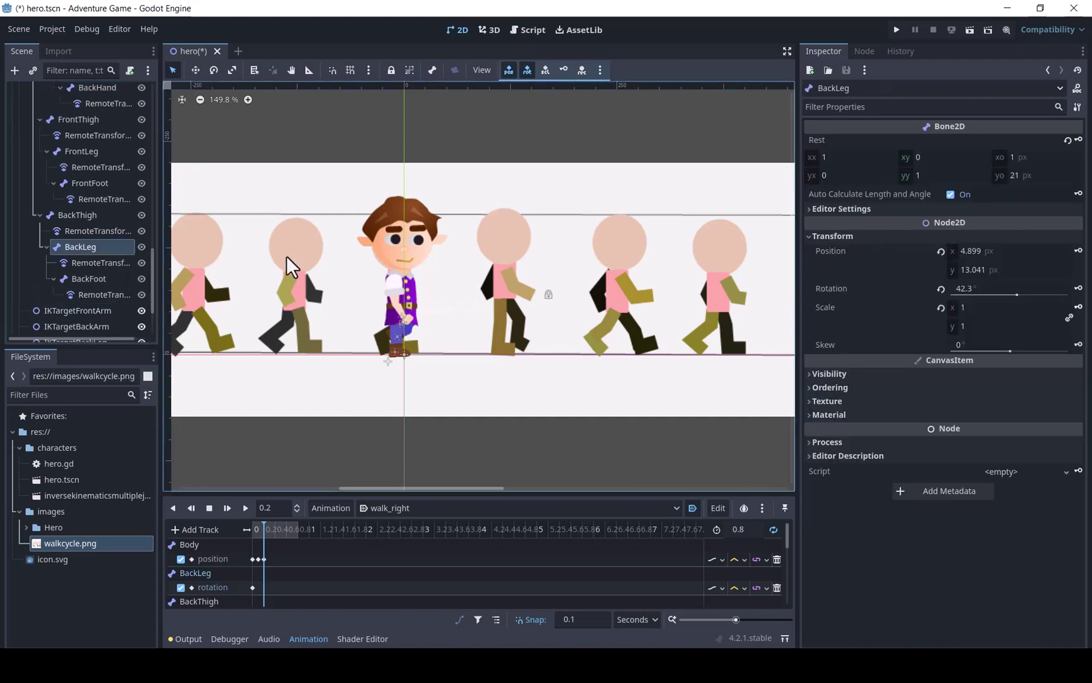
left_click(1078, 289)
left_click(126, 216)
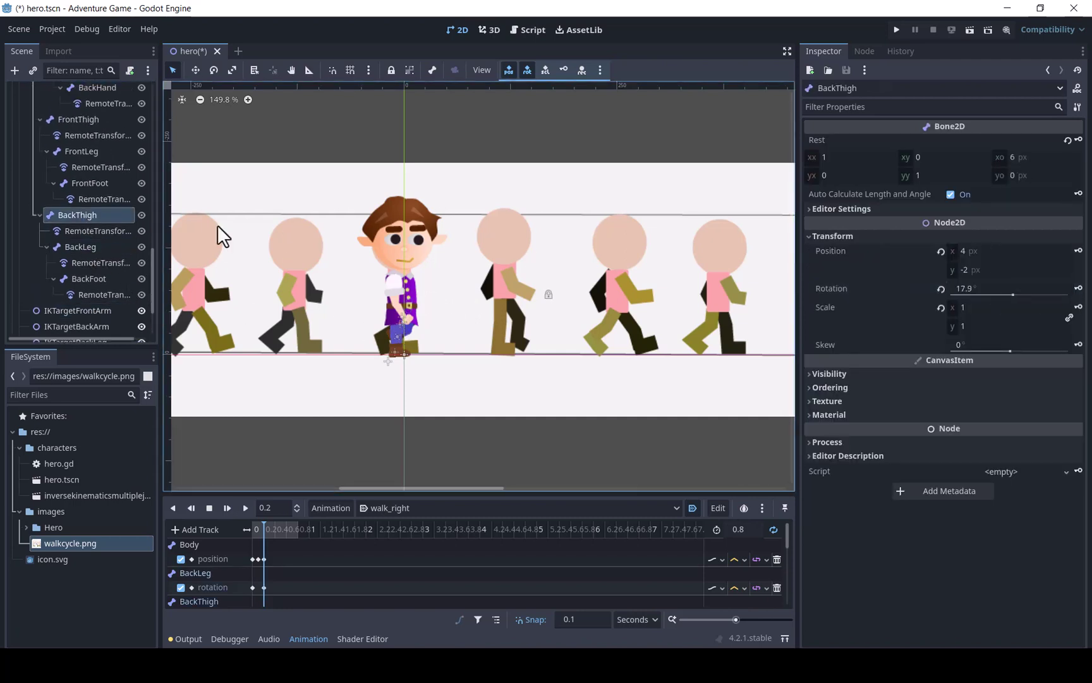
left_click(1078, 288)
left_click(91, 151)
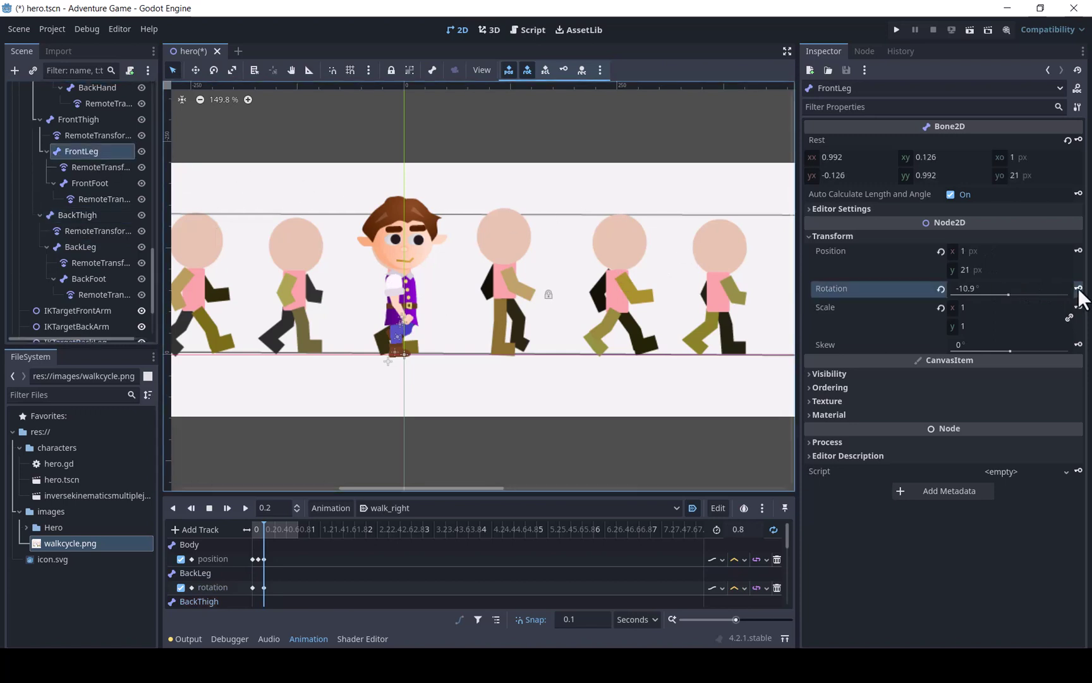
left_click(80, 120)
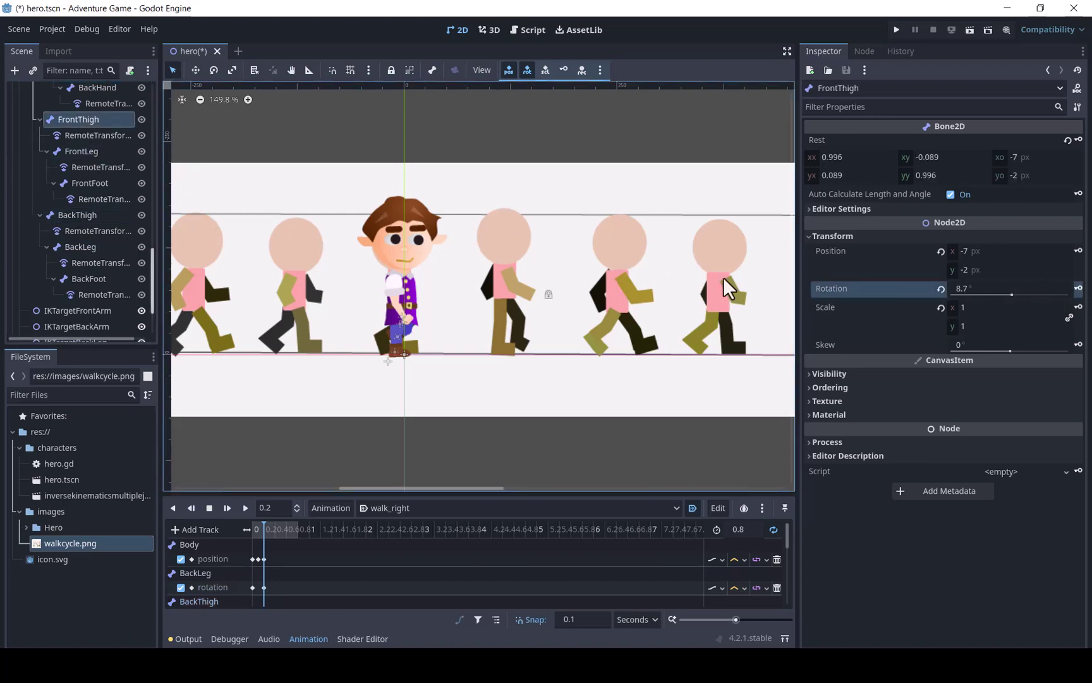
Step: Key the BackArm, BackShoulder, FrontArm and FrontShoulder rotations at 0.2 s
left_click_drag(153, 261, 151, 226)
left_click(83, 229)
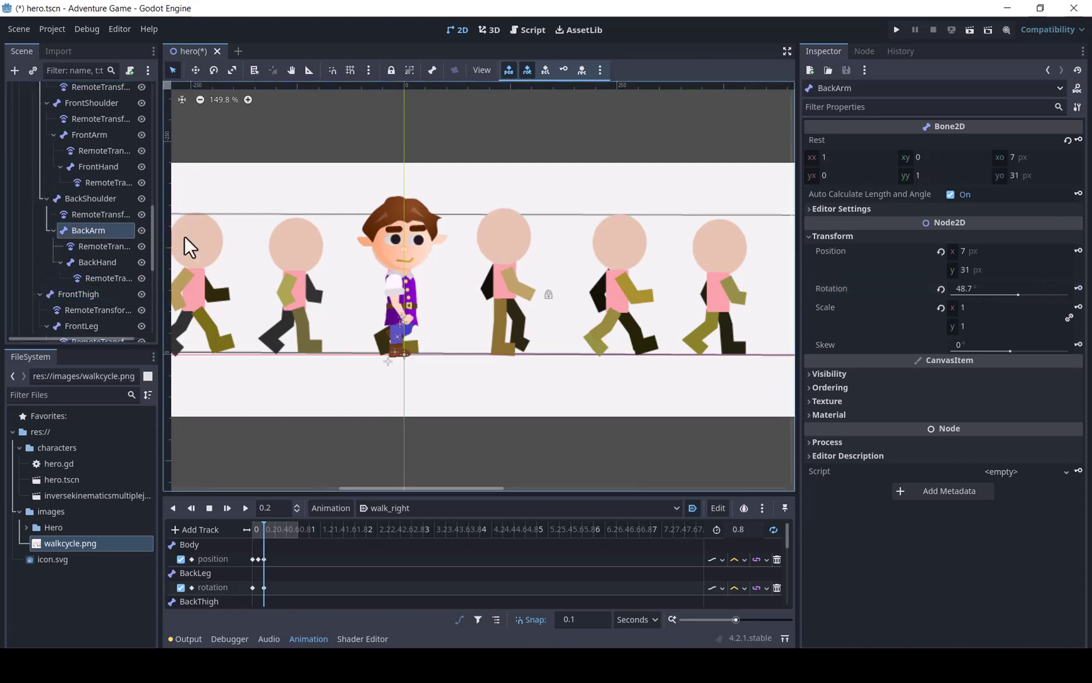
left_click(112, 198)
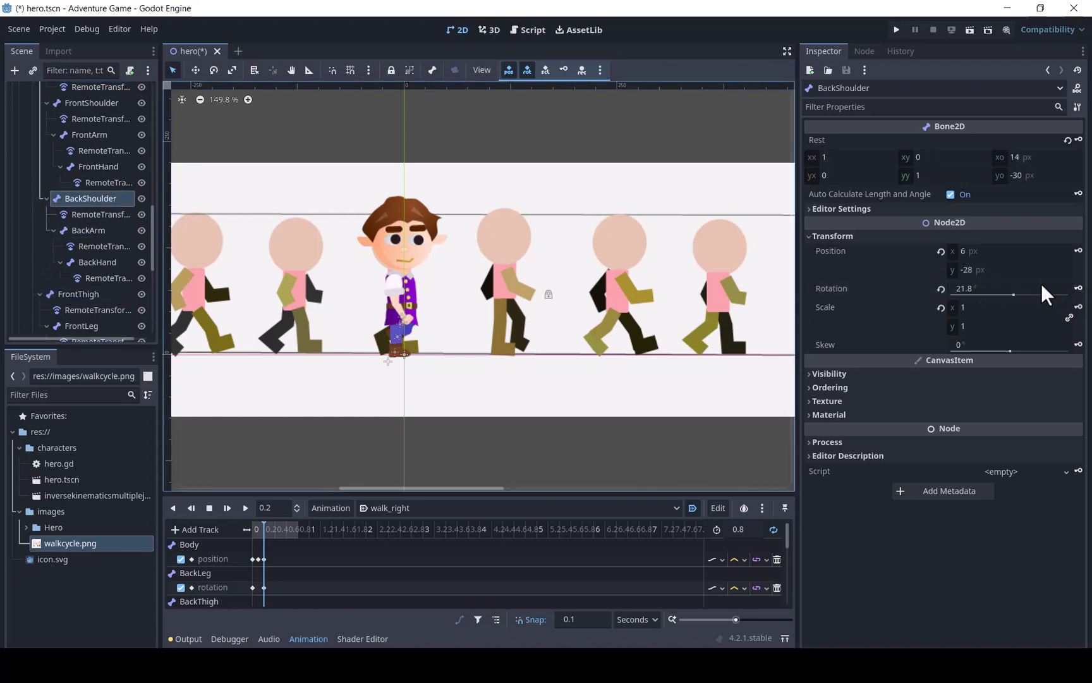
left_click_drag(151, 239, 150, 218)
left_click(83, 216)
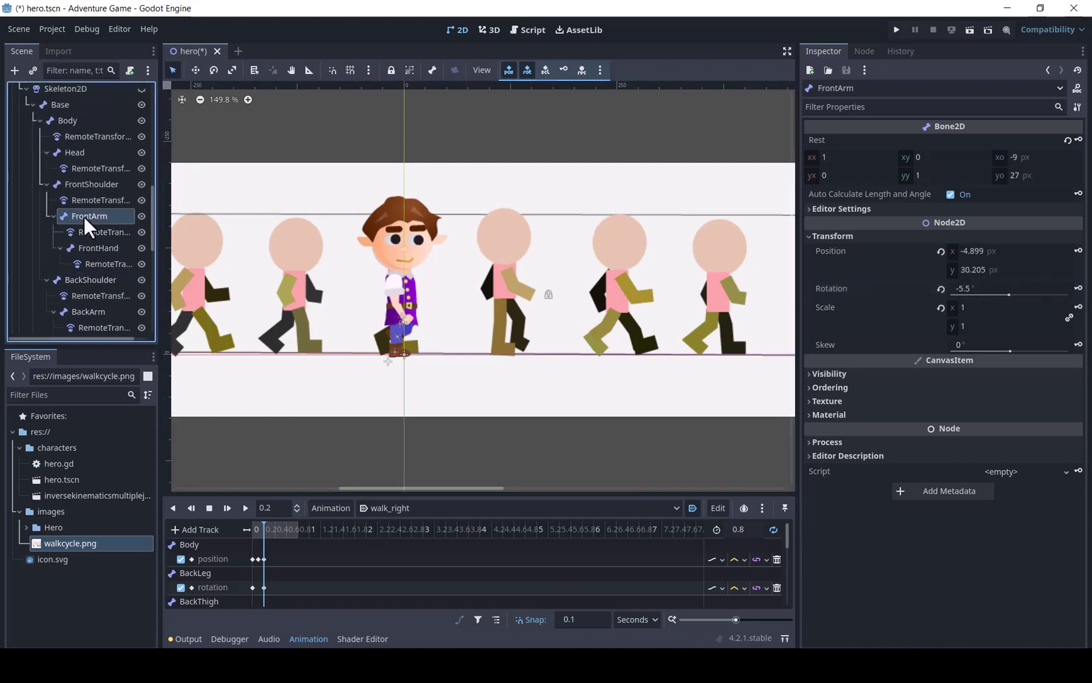
left_click(92, 185)
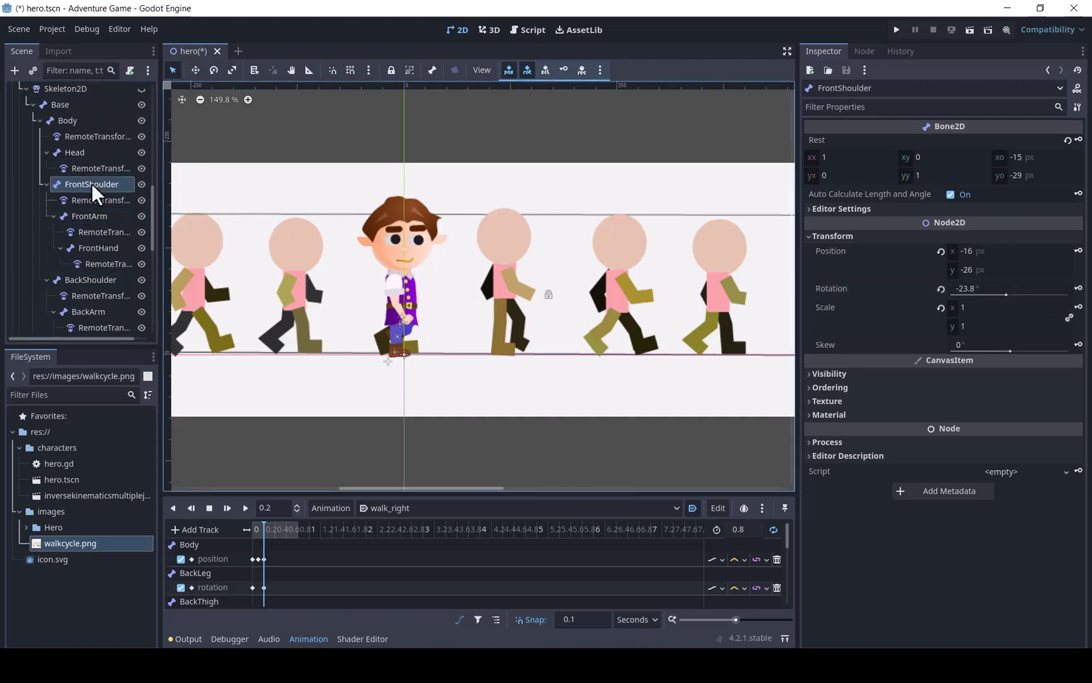
scroll(125, 325, "down", 5)
left_click(125, 324)
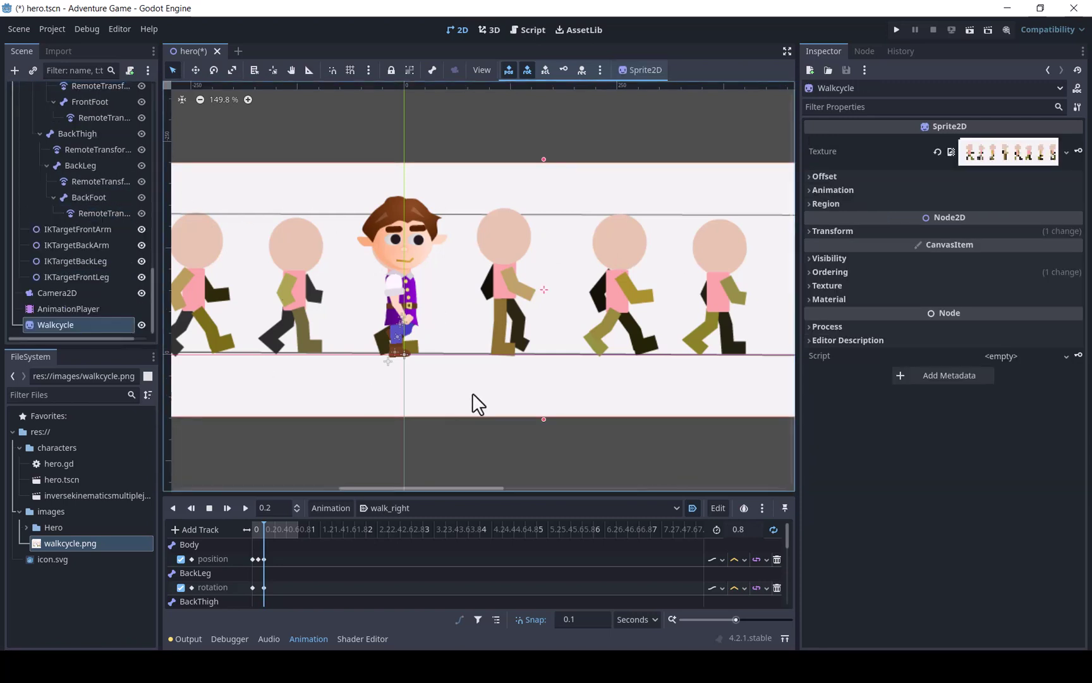
Step: Slide the guide sheet left, lock it at 0.3 s, and set the Body's Position y to -23
left_click_drag(461, 394, 365, 390)
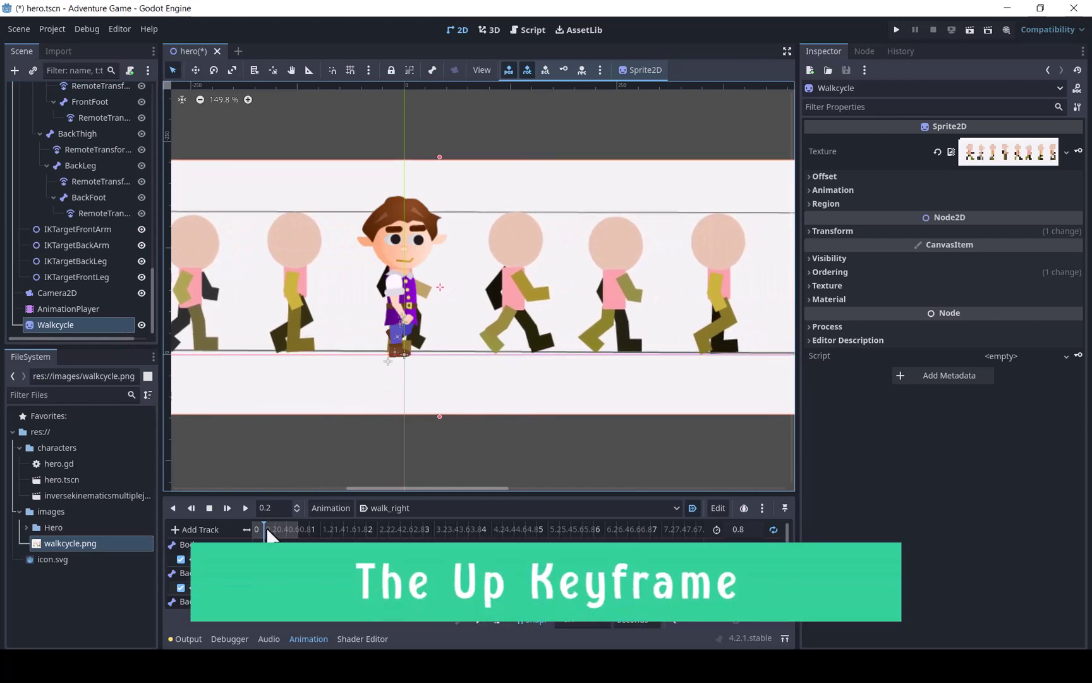
left_click(268, 529)
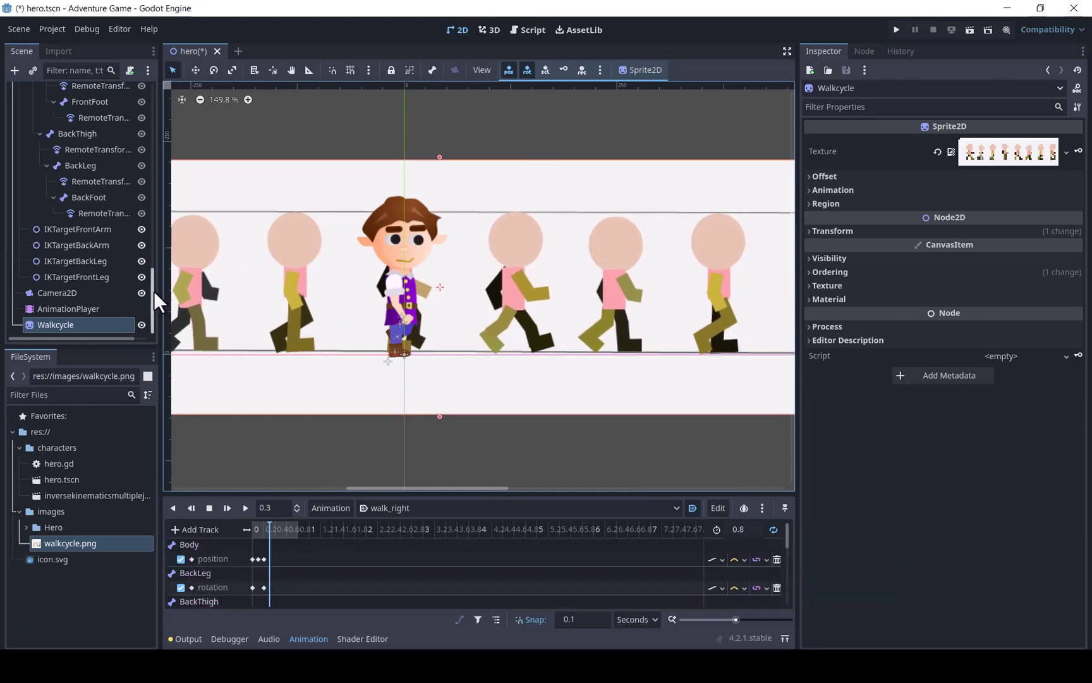
left_click(390, 71)
left_click_drag(154, 303, 157, 227)
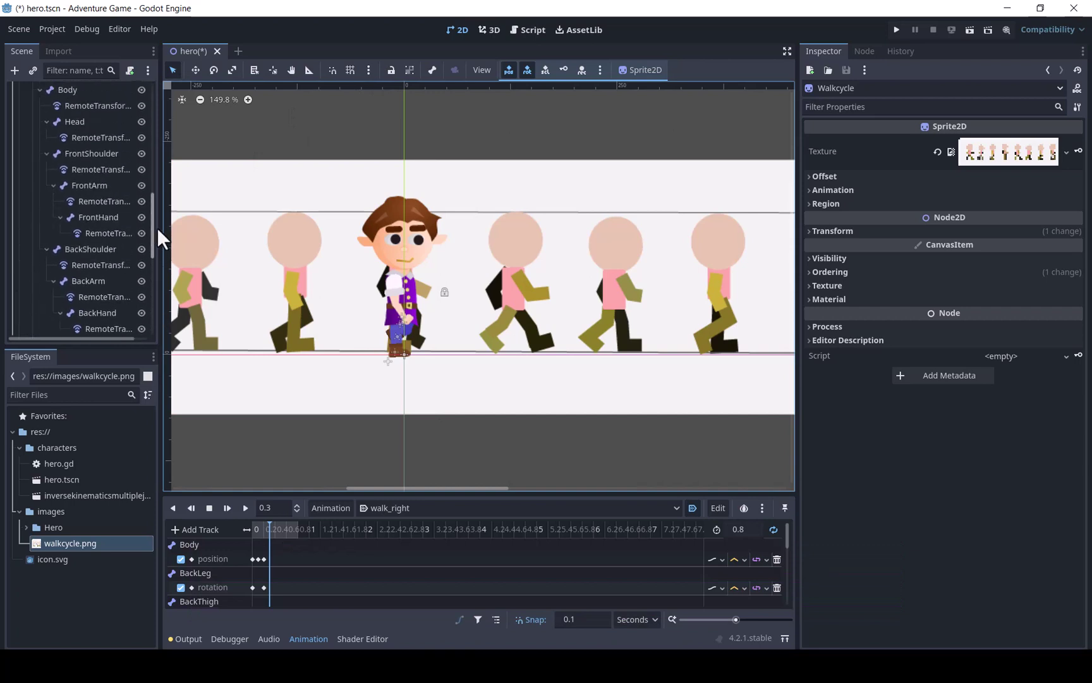
left_click(65, 91)
left_click(972, 268)
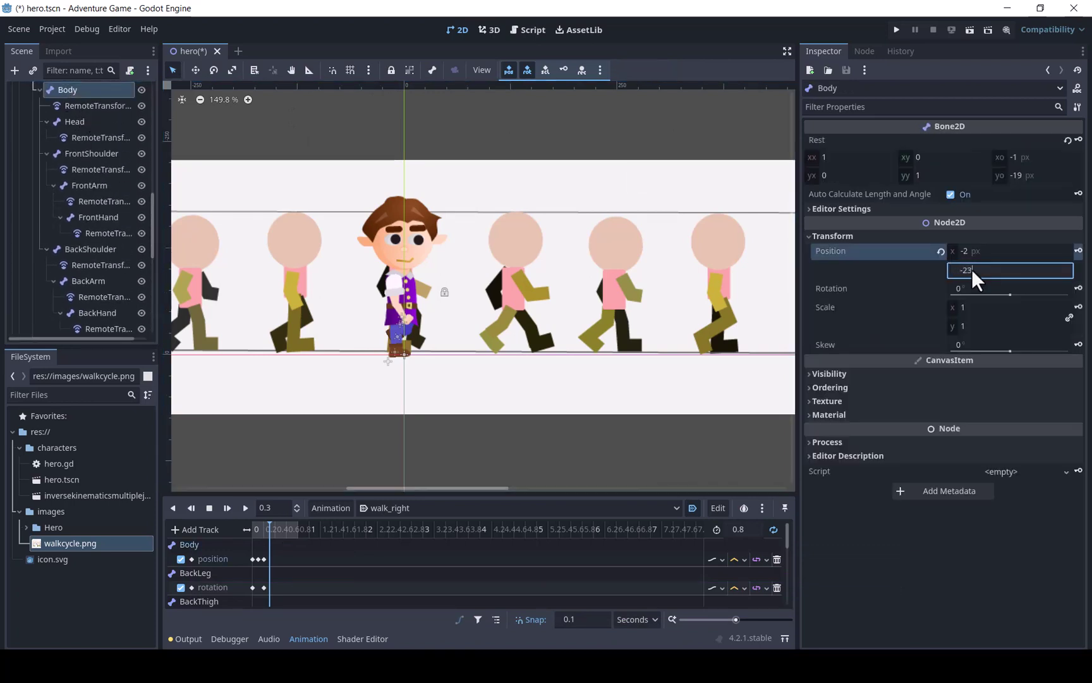
key("shift+Tab")
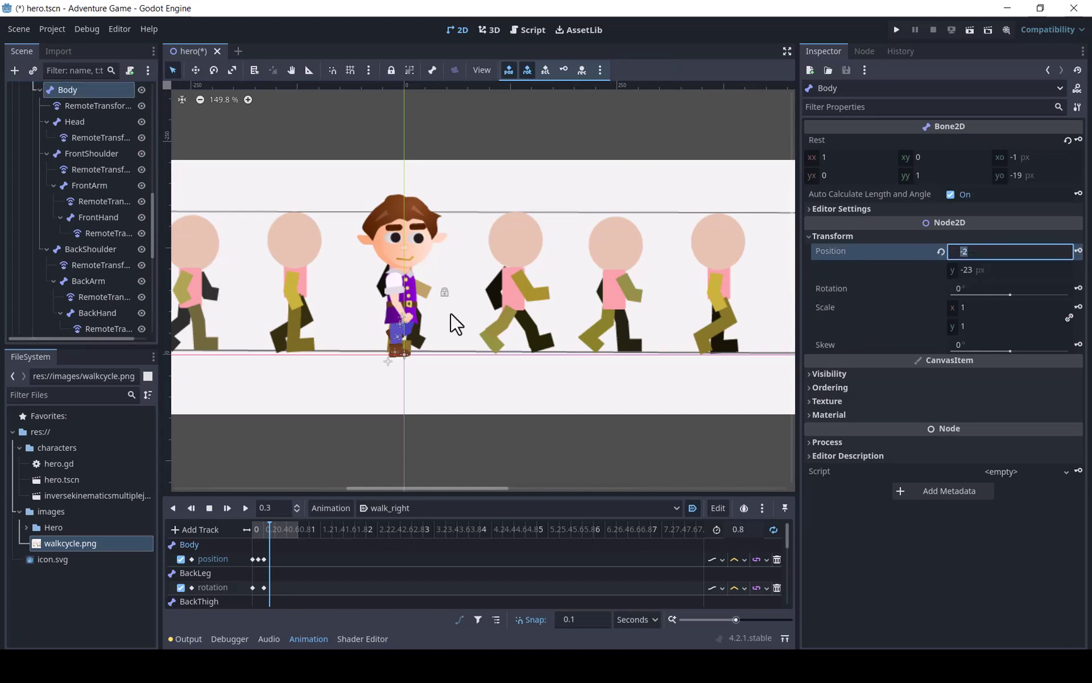
Step: Move the front arm, front leg and back leg IK targets to match the up pose
left_click_drag(153, 225, 153, 302)
left_click(85, 230)
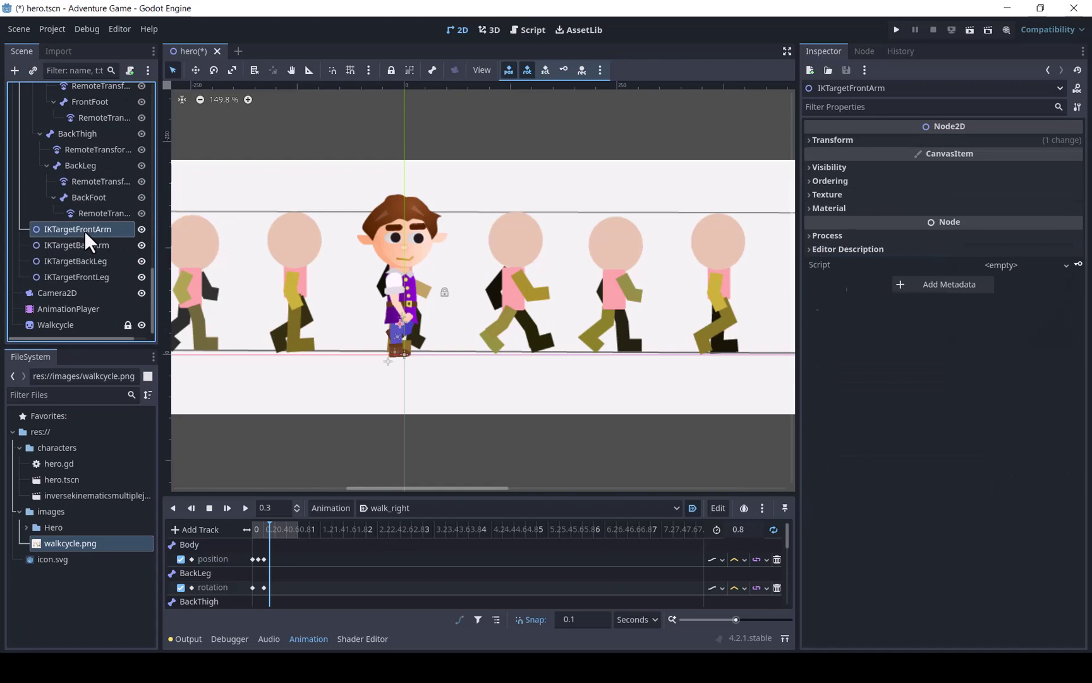
left_click_drag(402, 321, 410, 313)
left_click_drag(395, 352, 388, 353)
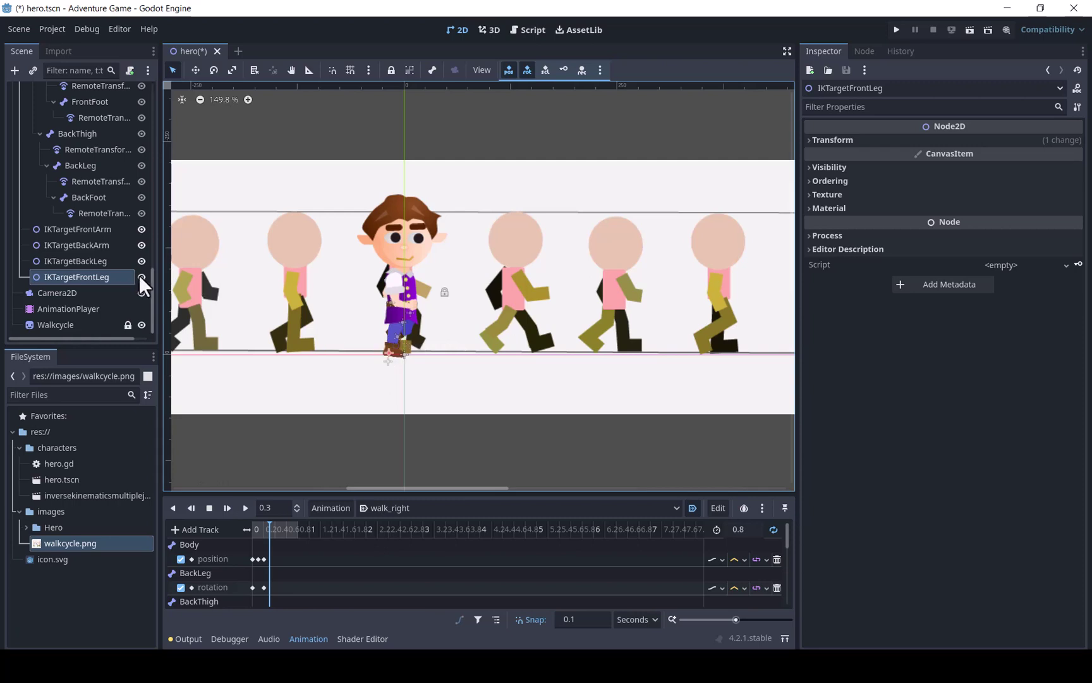
double_click(100, 260)
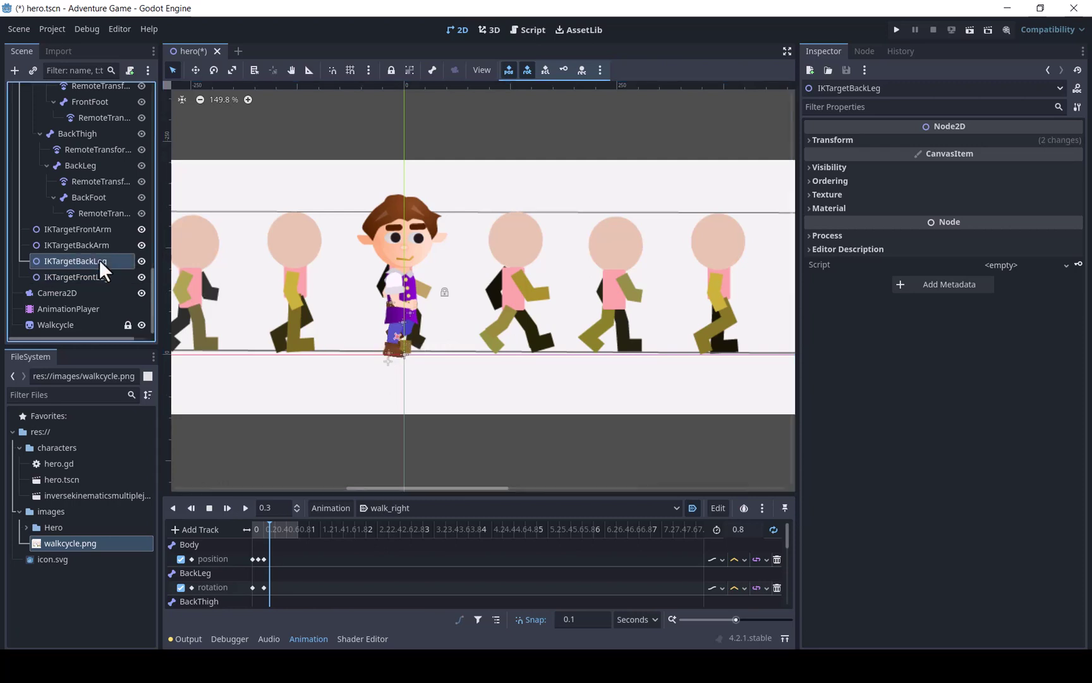
left_click(397, 334)
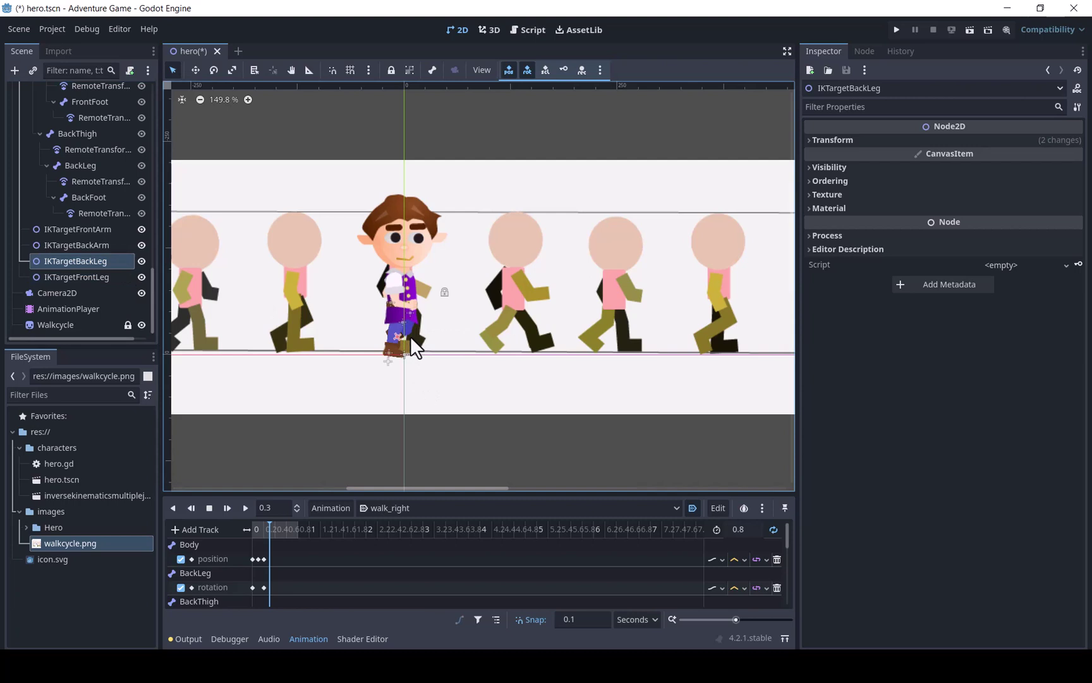
left_click_drag(395, 335, 408, 338)
scroll(152, 287, "up", 3)
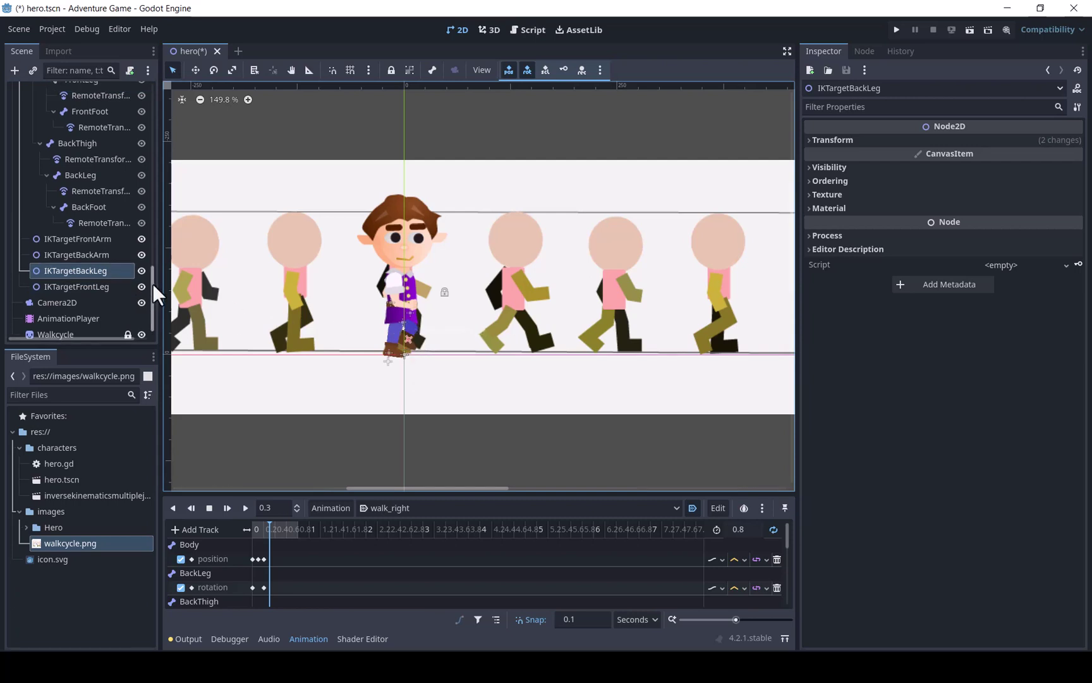
Step: Key the BackLeg, BackThigh, FrontLeg and FrontThigh rotations at 0.3 s
left_click(91, 260)
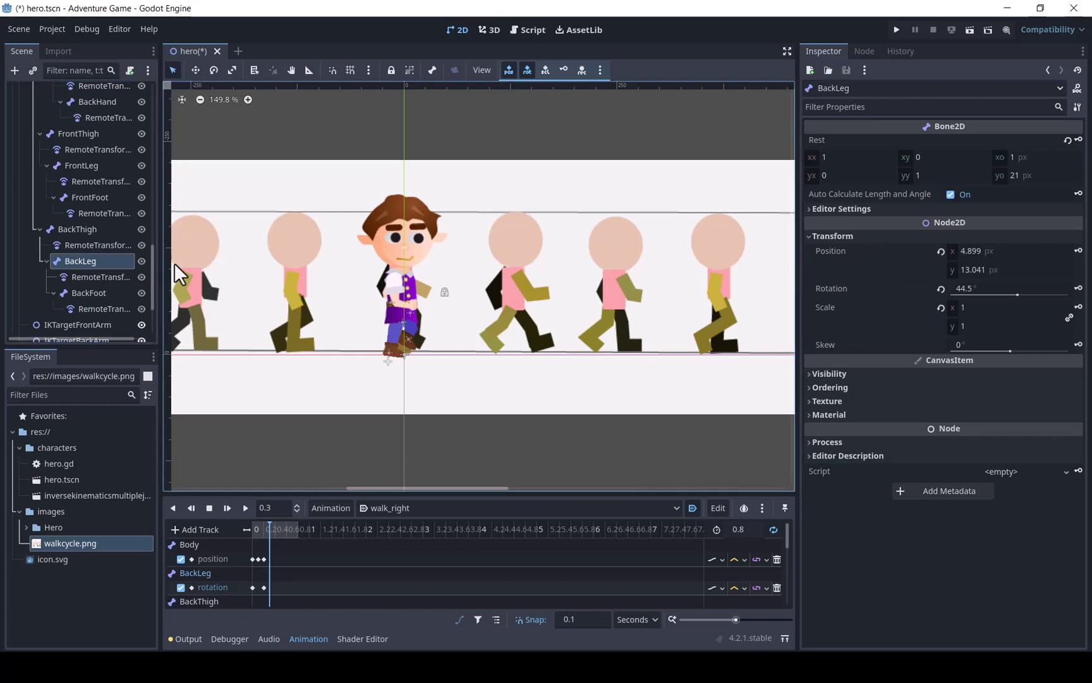
left_click(1078, 288)
left_click(77, 229)
left_click(1078, 288)
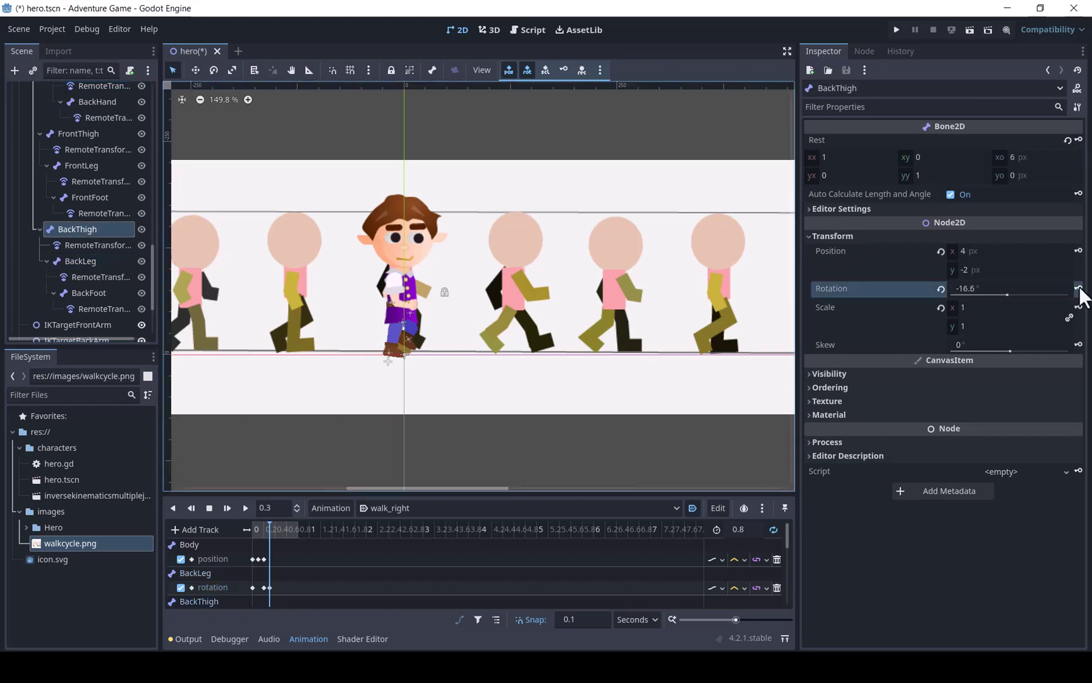
left_click(81, 166)
left_click(1078, 288)
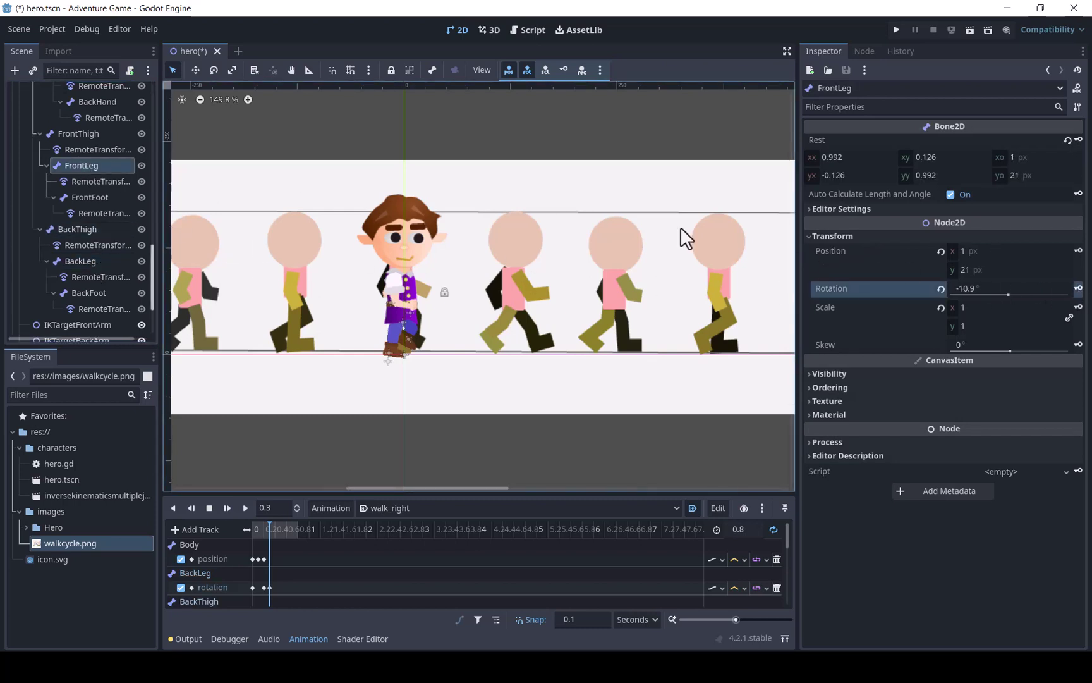
left_click(89, 135)
left_click(1078, 288)
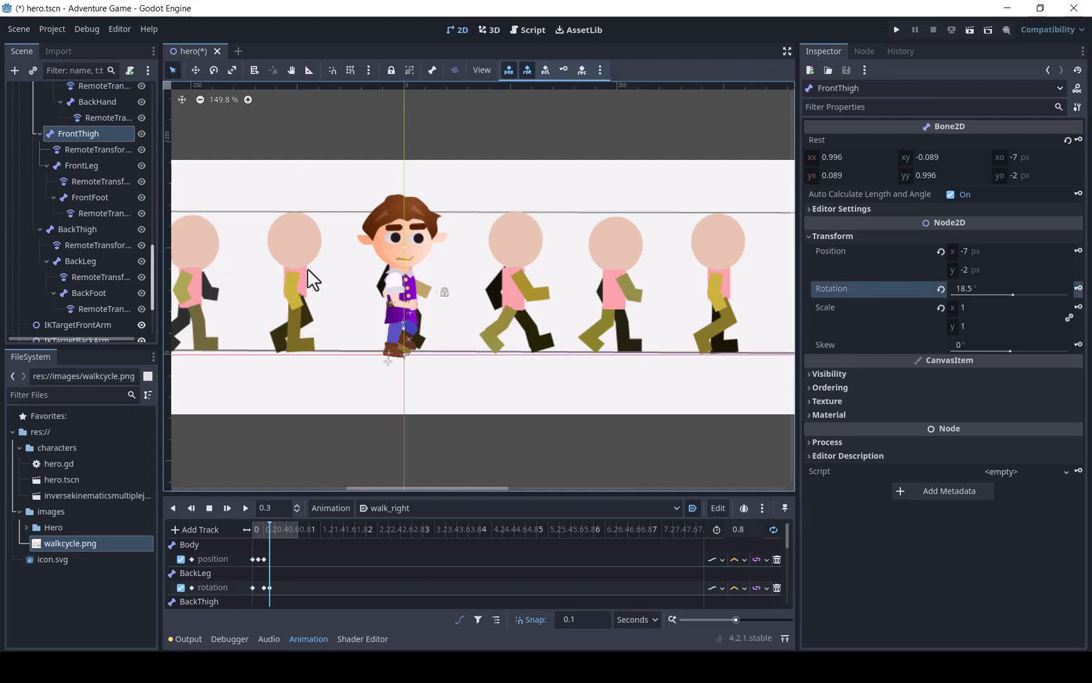
Step: Key the BackArm, BackShoulder, FrontArm and FrontShoulder rotations at 0.3 s
left_click_drag(152, 264, 150, 219)
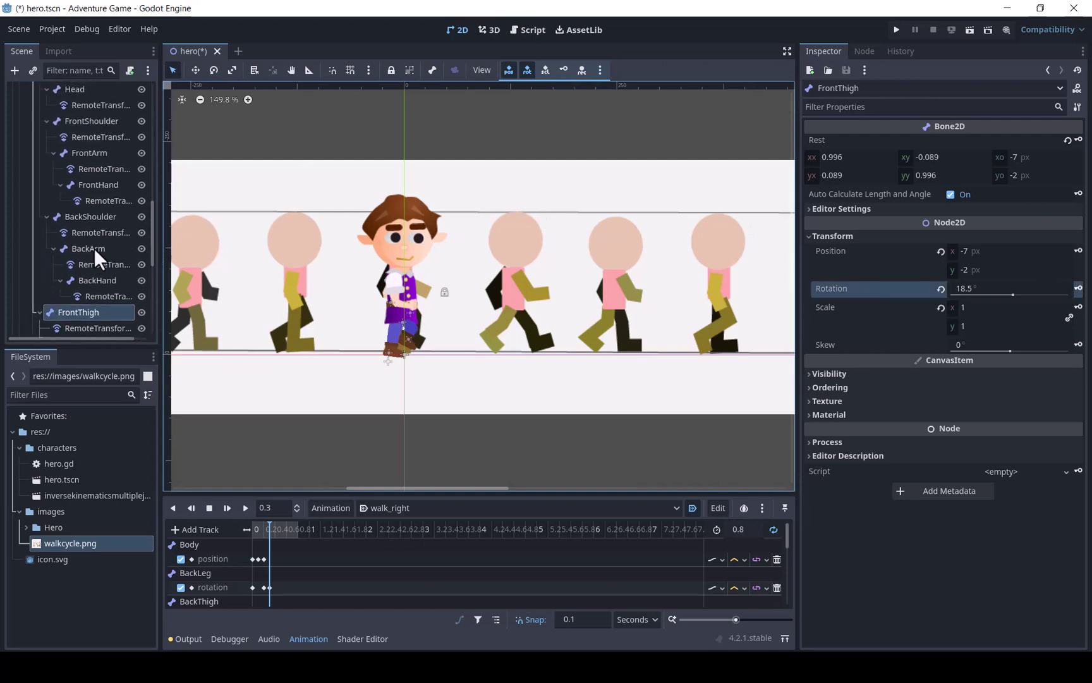
left_click(94, 248)
left_click(1079, 289)
left_click(95, 217)
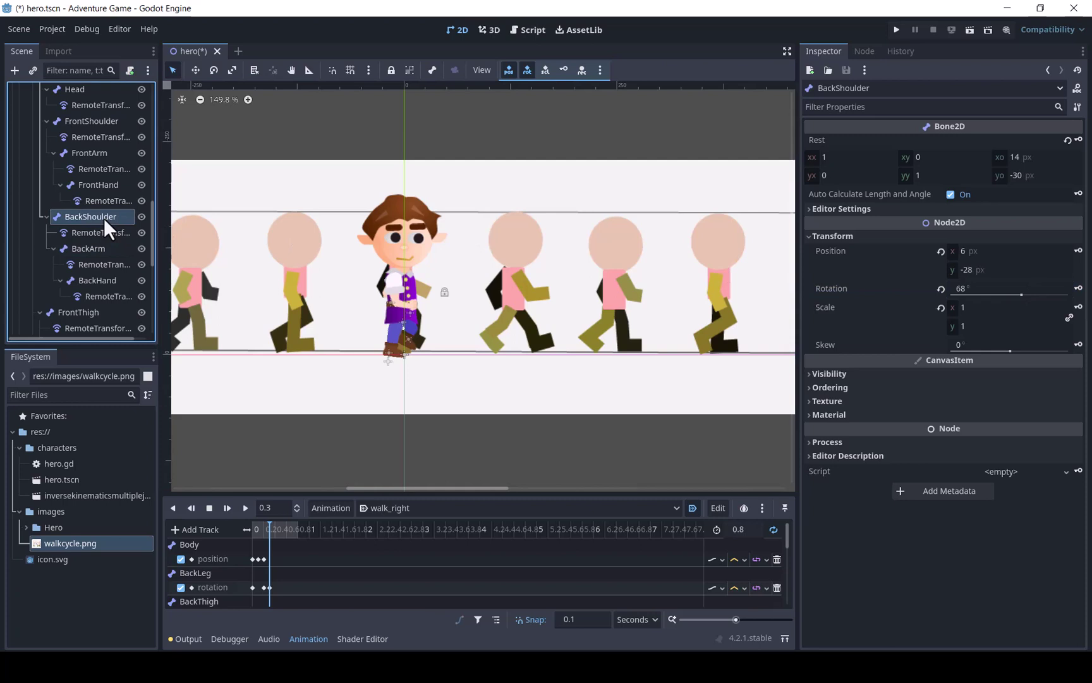
left_click(1078, 289)
left_click(94, 153)
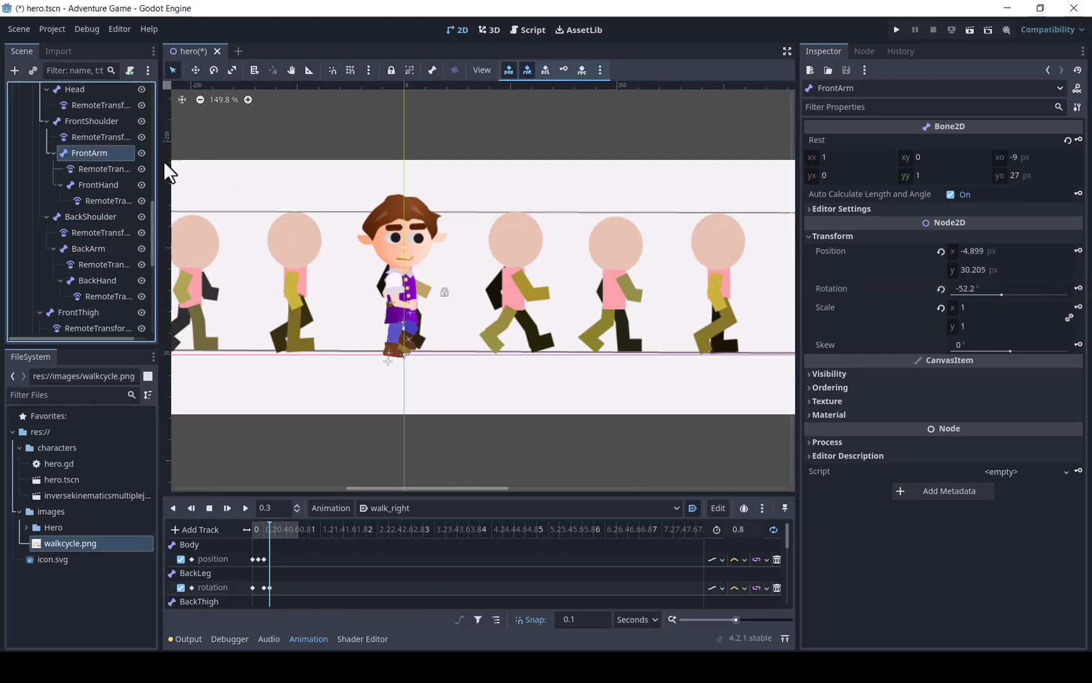
left_click(1078, 288)
left_click(111, 122)
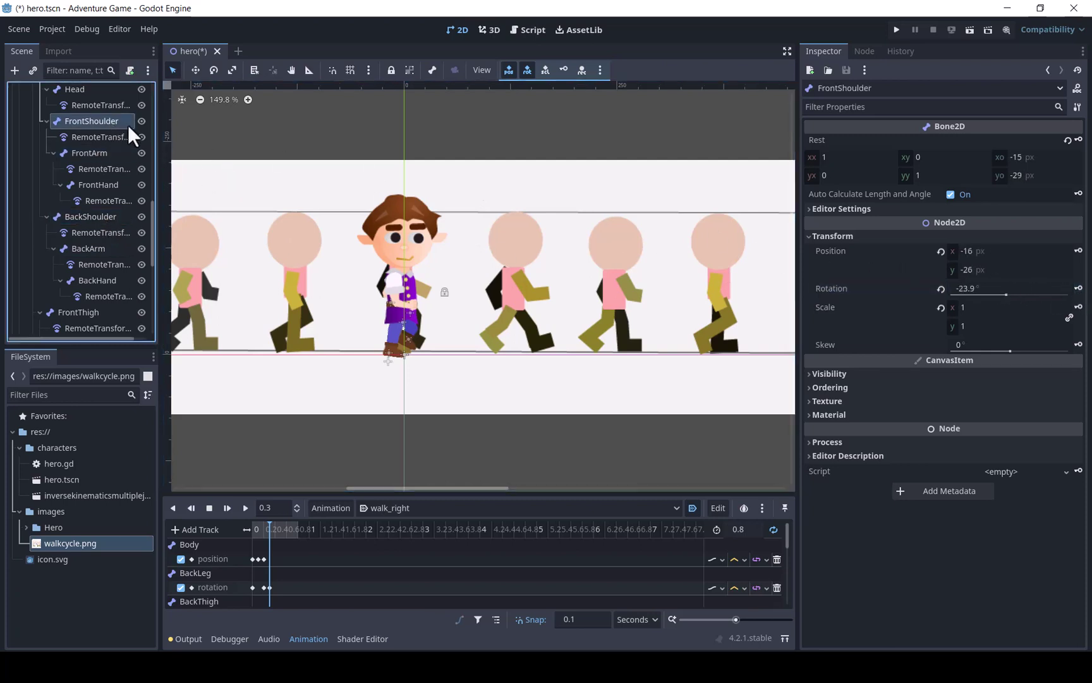
left_click(1078, 288)
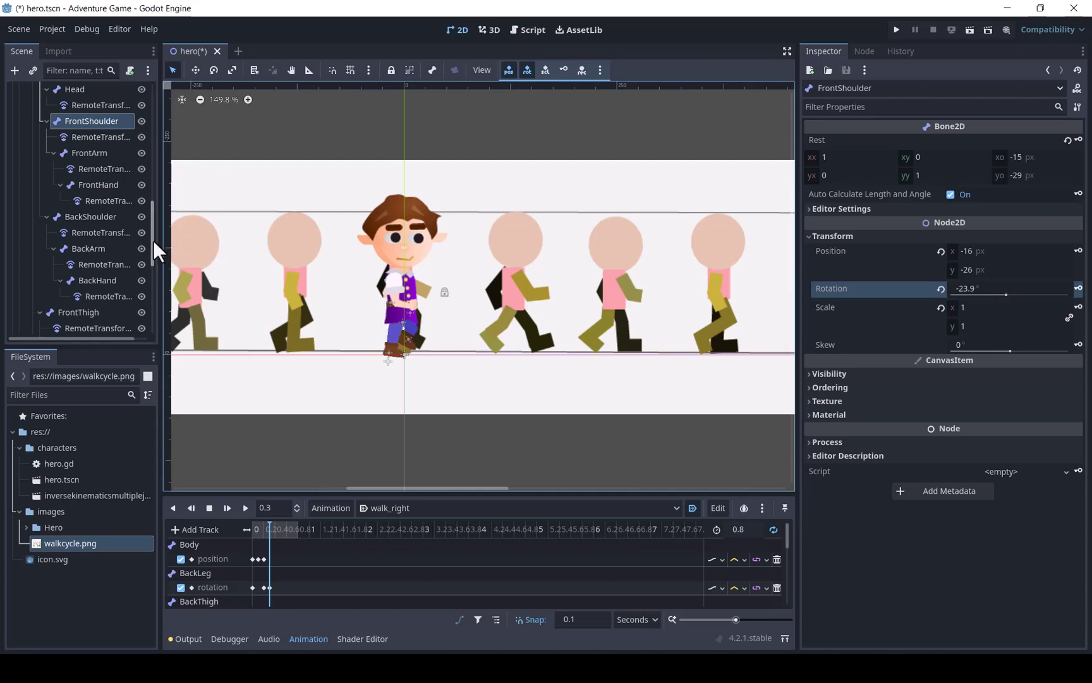
Step: Key the Body position at 0.3 s and advance the playhead to 0.4 s
left_click_drag(153, 239, 150, 199)
left_click(91, 226)
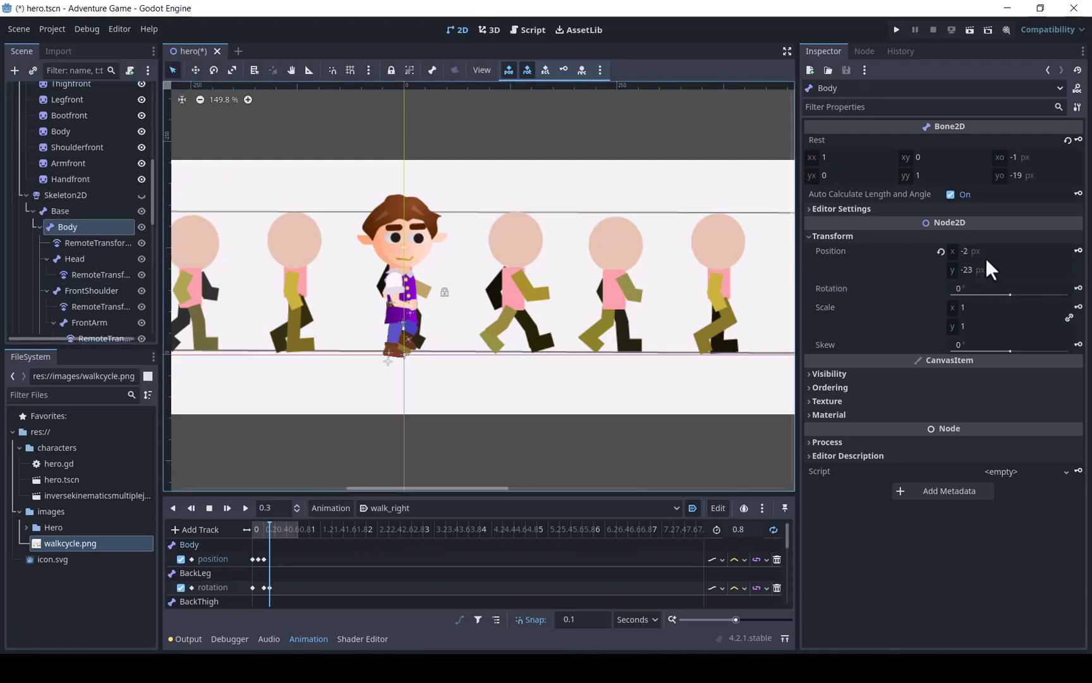
left_click(1079, 250)
scroll(154, 321, "down", 5)
Step: Slide the Walkcycle guide left and key Body position y at -21 at 0.4 s
left_click(363, 393)
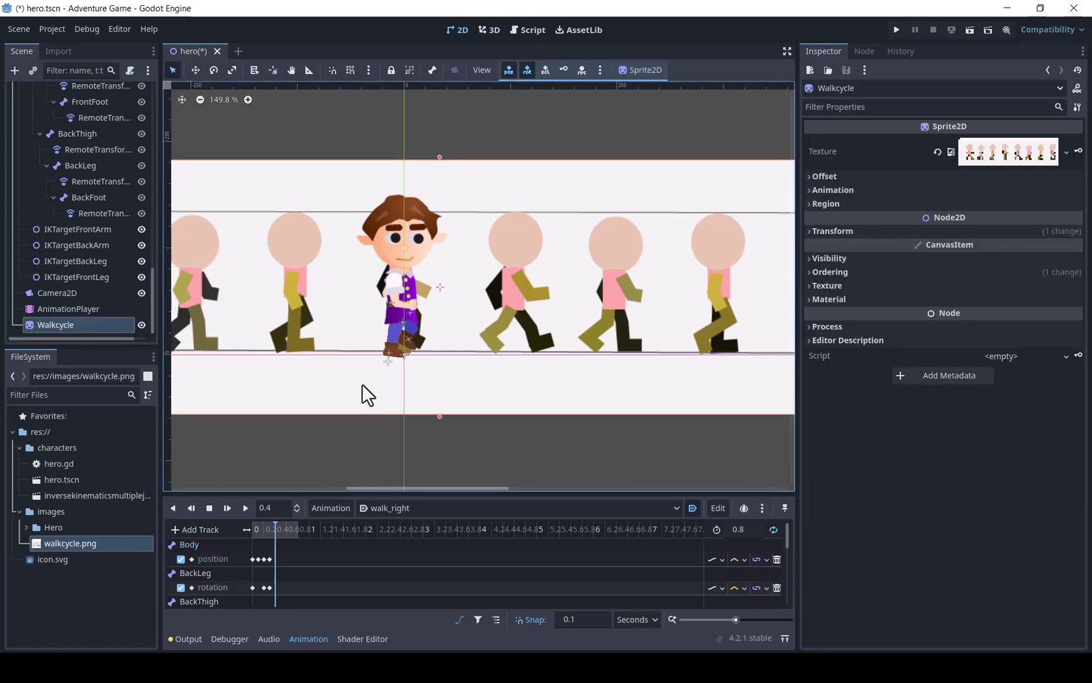
left_click_drag(363, 392, 248, 385)
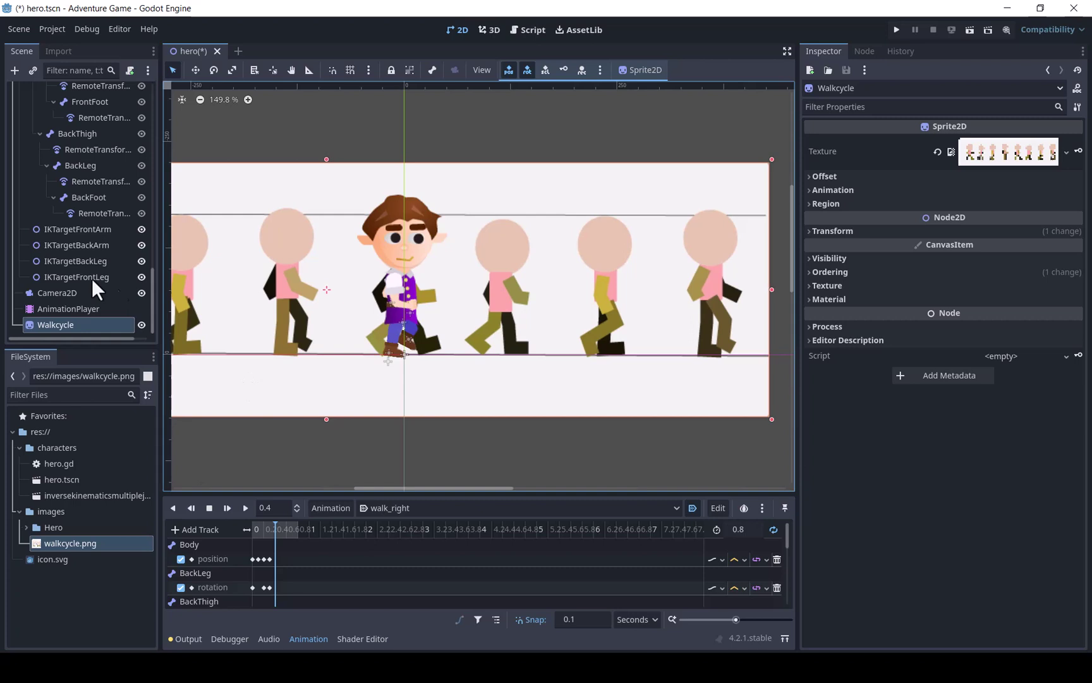
scroll(137, 212, "up", 8)
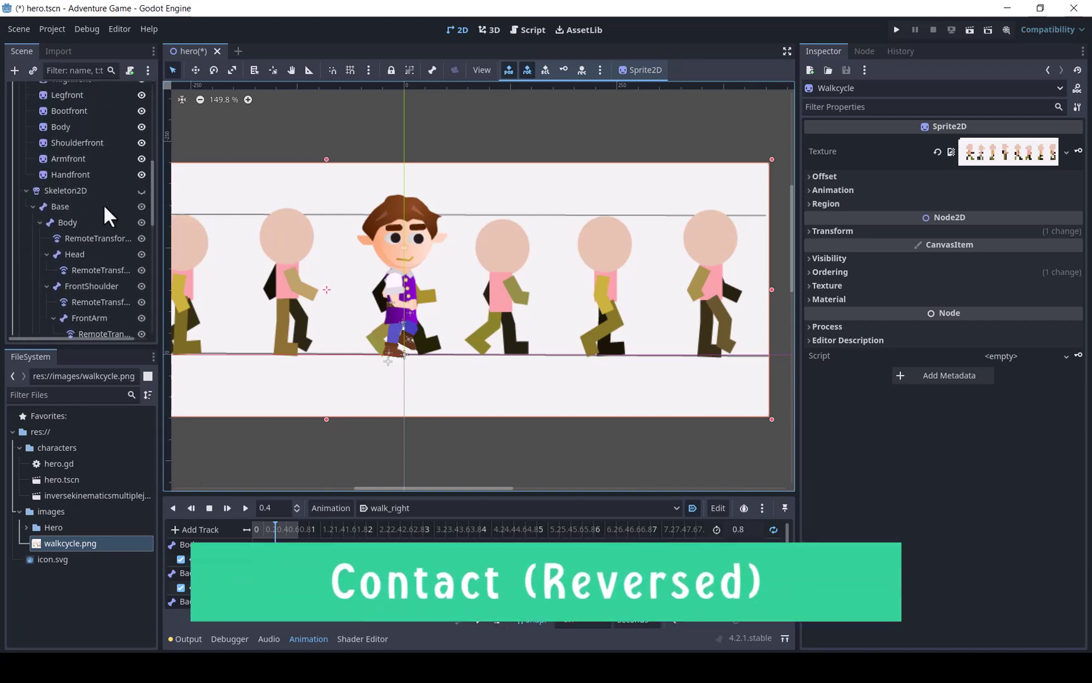
left_click(75, 223)
left_click(970, 278)
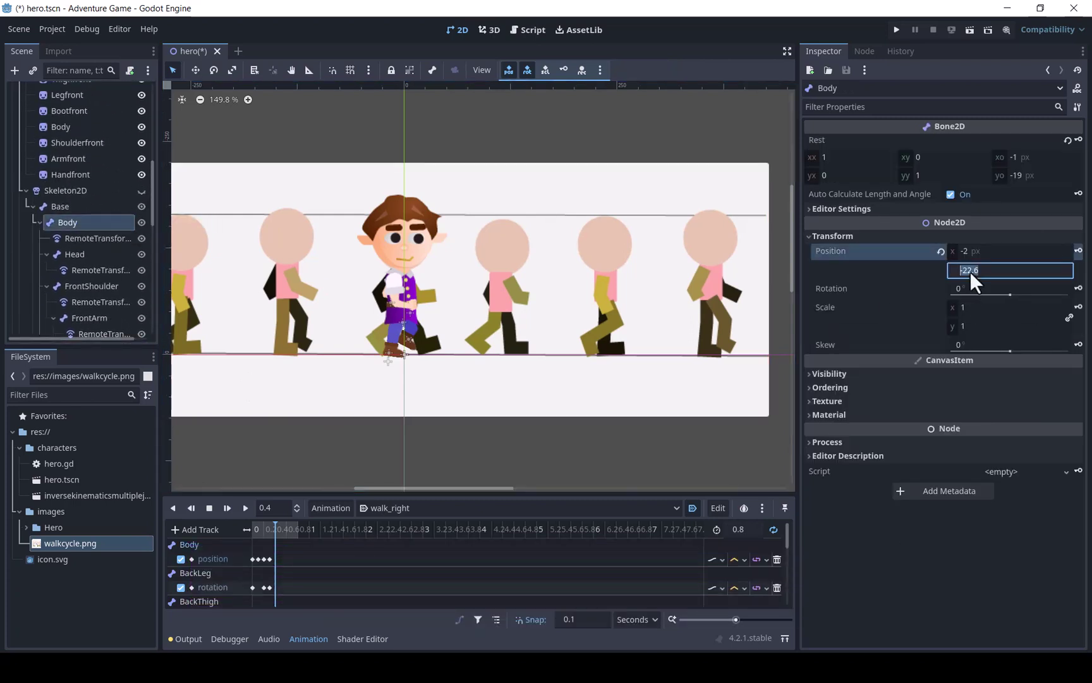
type("-21")
left_click(1078, 250)
left_click(998, 253)
Step: Lock the guide sheet and move the foot and back-arm IK targets to match it
left_click(407, 289)
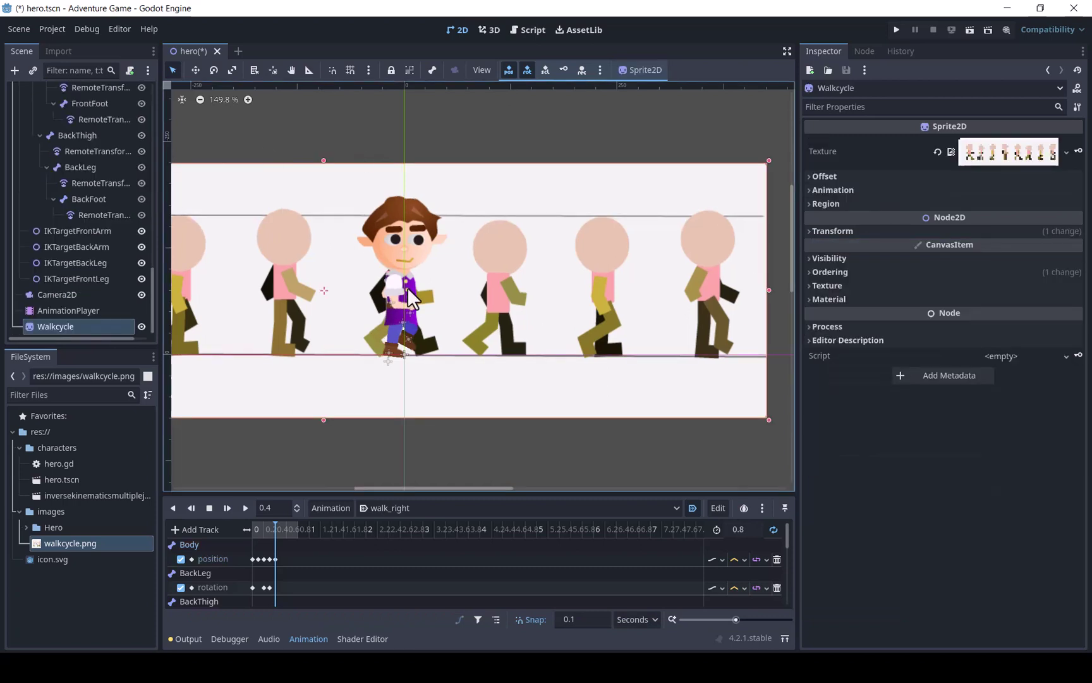
left_click(391, 70)
left_click(77, 278)
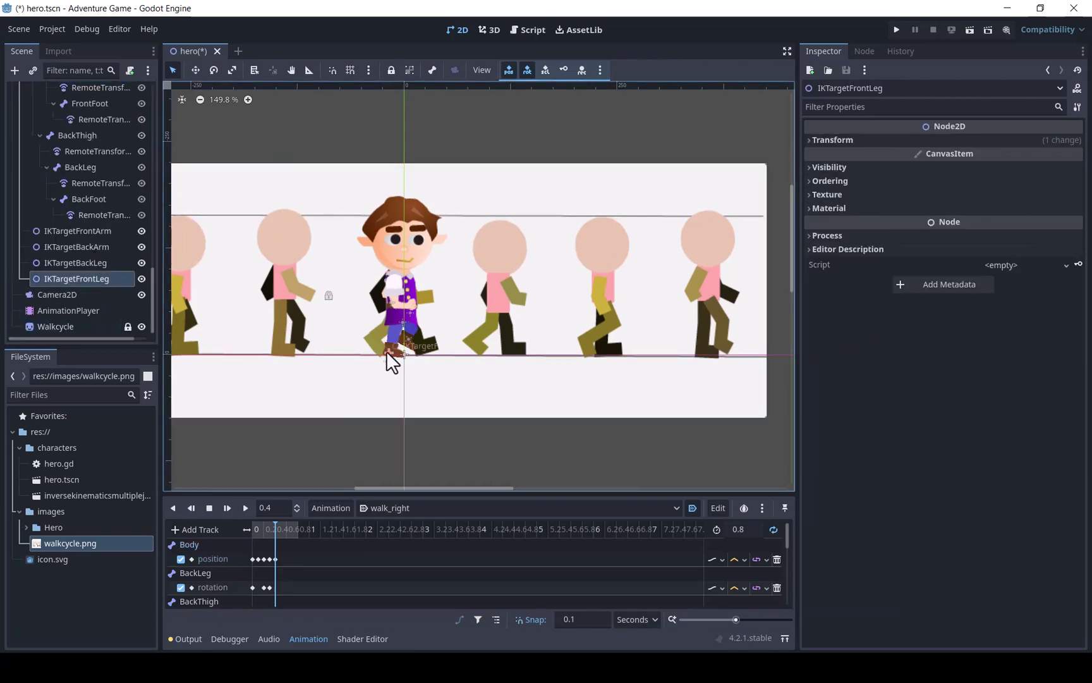
mouse_move(388, 358)
left_mouse_down()
mouse_move(366, 325)
mouse_move(378, 348)
left_mouse_up()
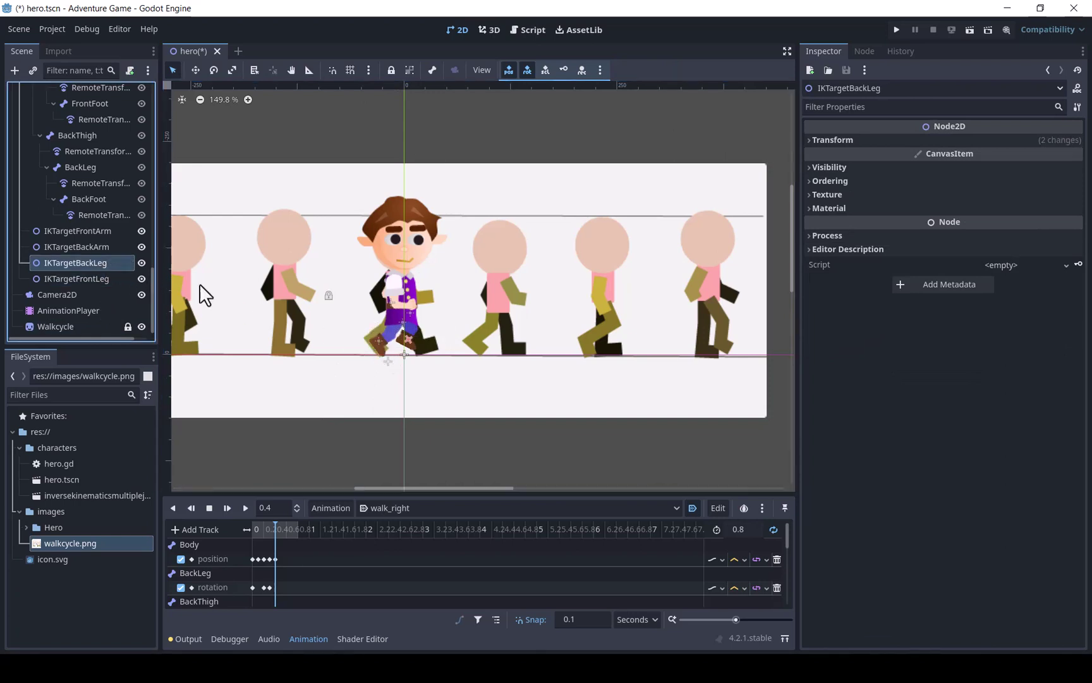
left_click(409, 338)
left_click_drag(409, 340, 421, 335)
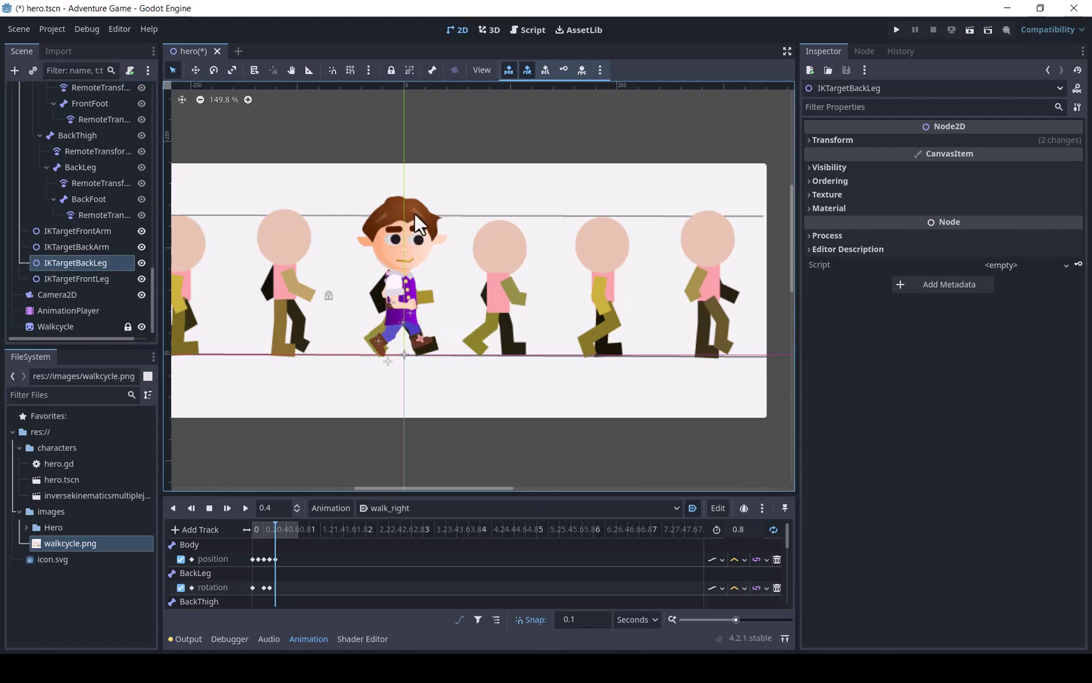
left_click(75, 247)
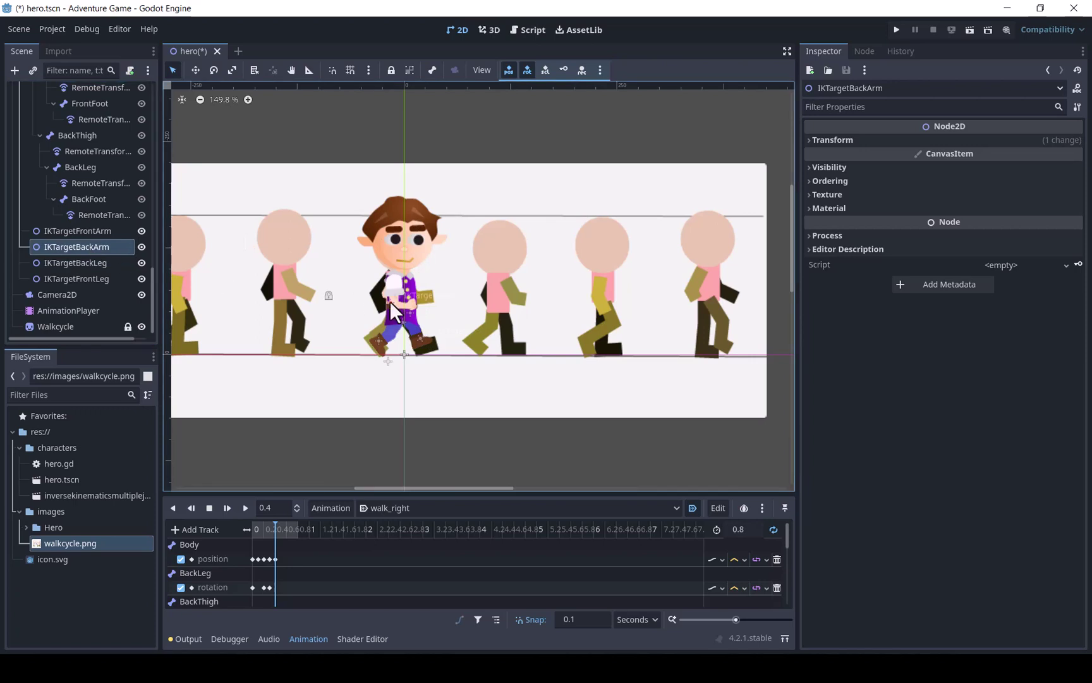
left_click_drag(389, 301, 420, 306)
left_click(97, 231)
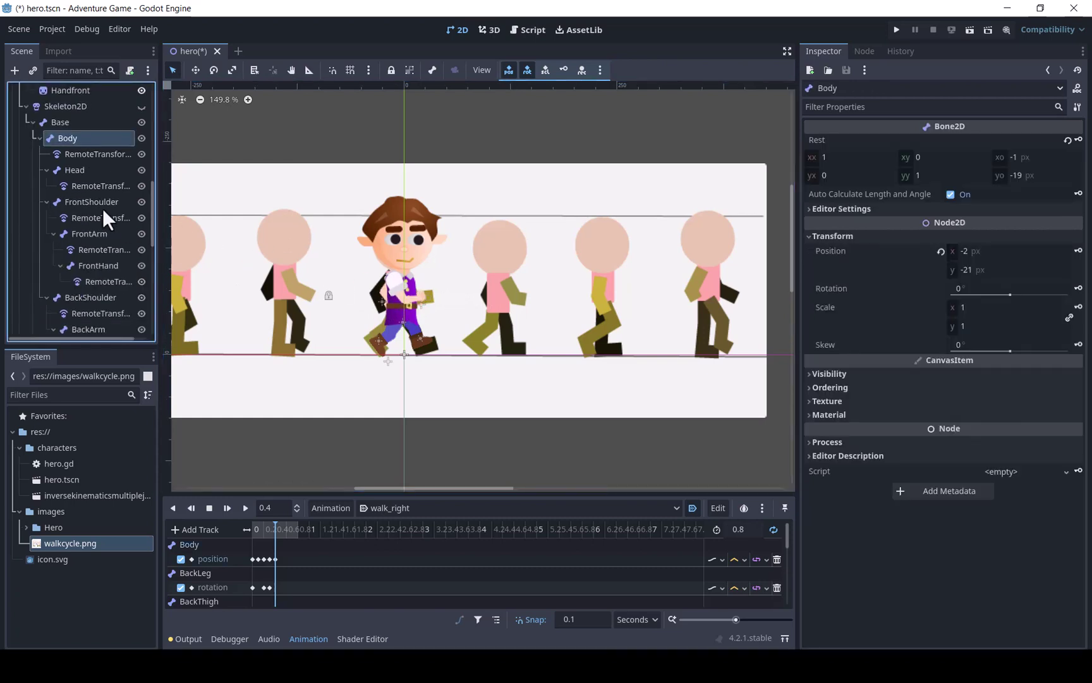
Step: Go through the FrontShoulder, FrontArm, BackShoulder, BackArm, FrontThigh, FrontLeg and BackThigh bones
left_click(100, 201)
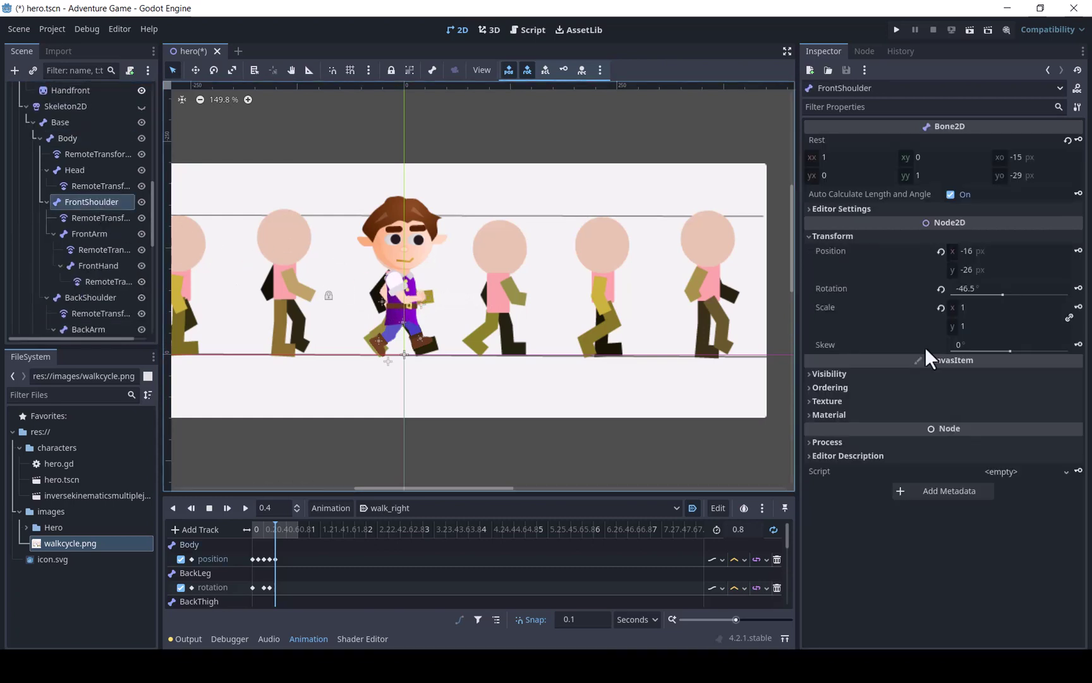
left_click(107, 233)
scroll(150, 245, "down", 3)
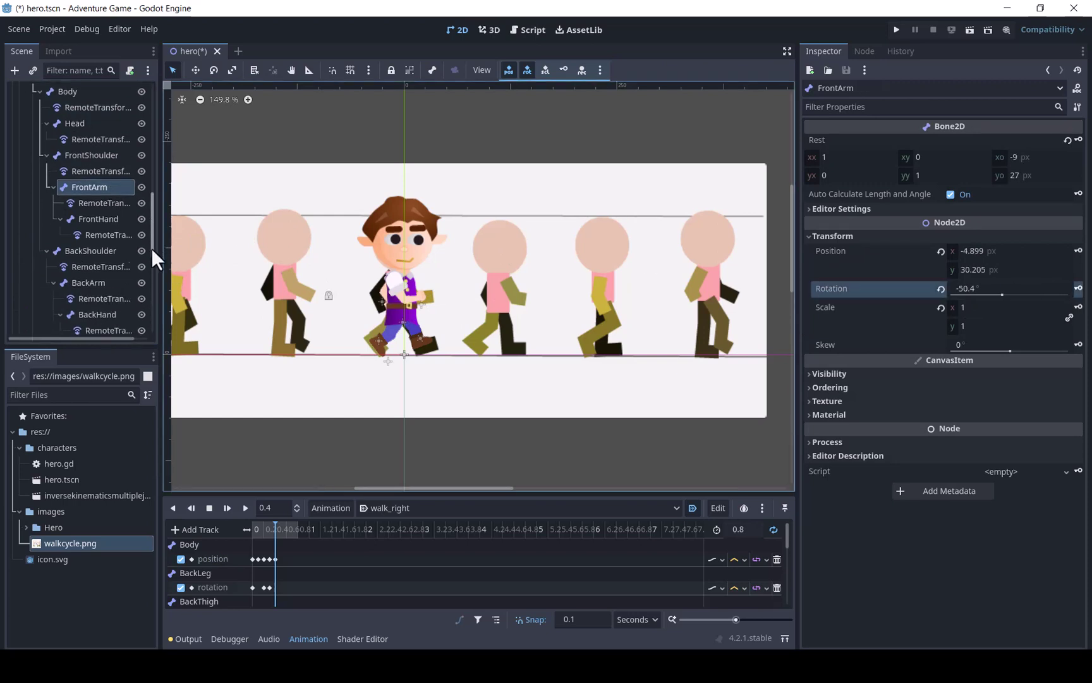
left_click(102, 217)
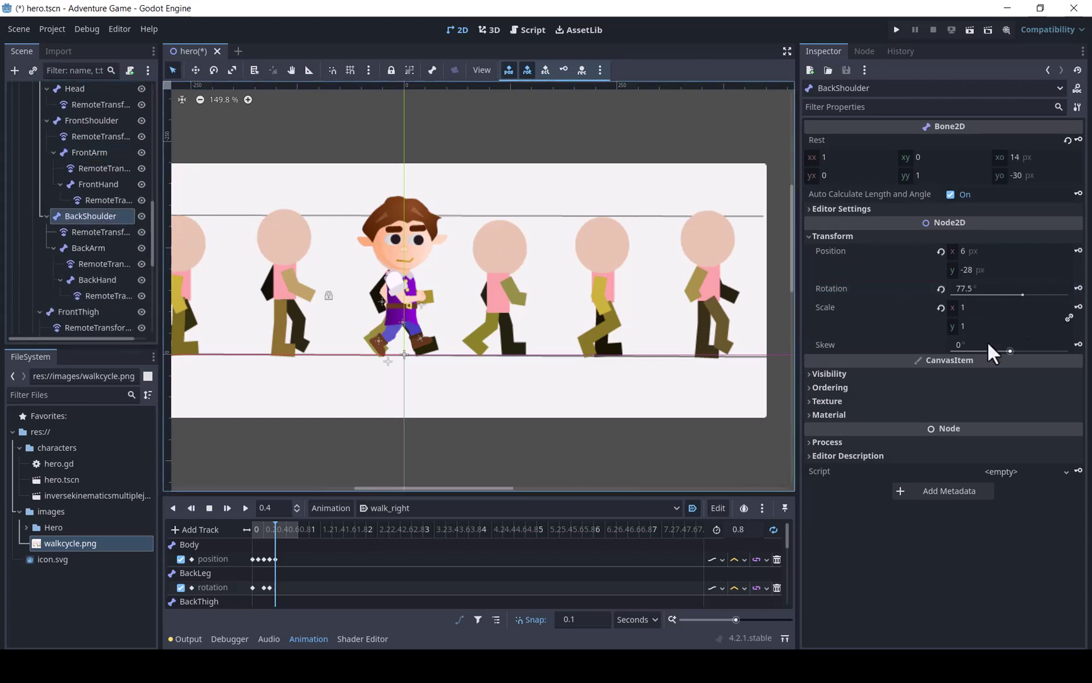
left_click(112, 249)
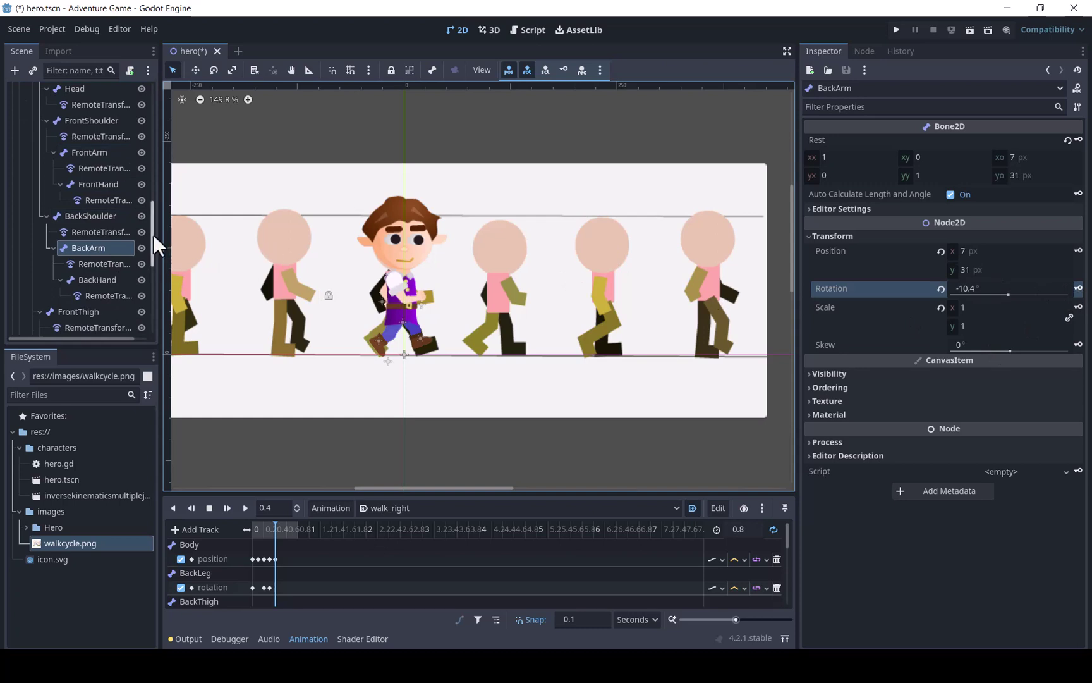
scroll(154, 236, "down", 3)
left_click(78, 226)
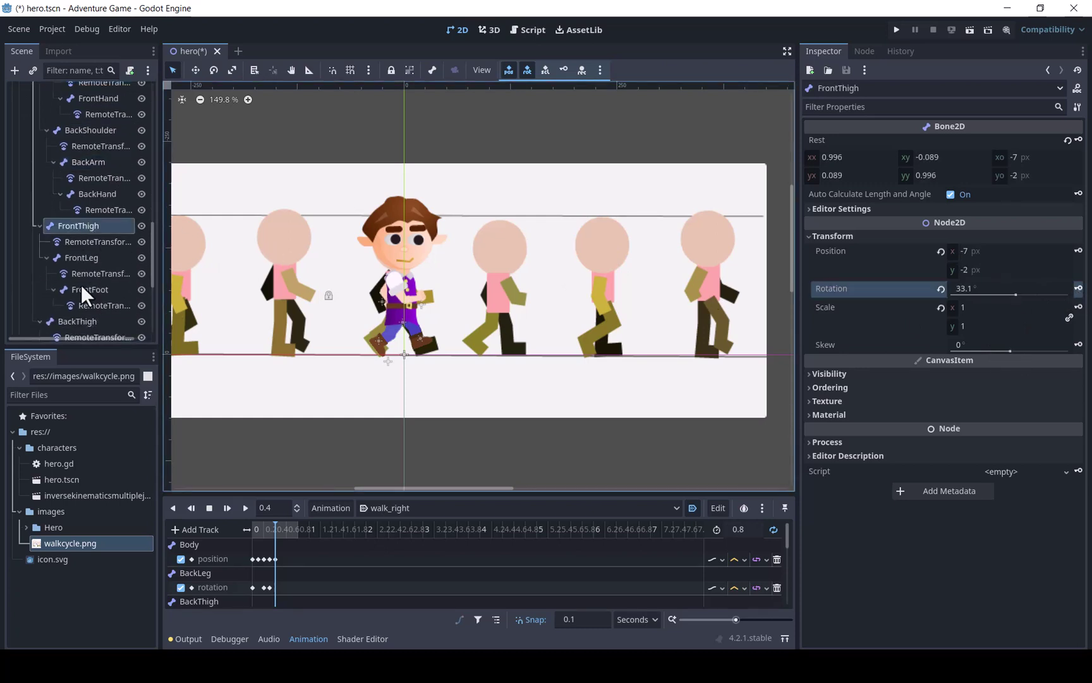
left_click(77, 256)
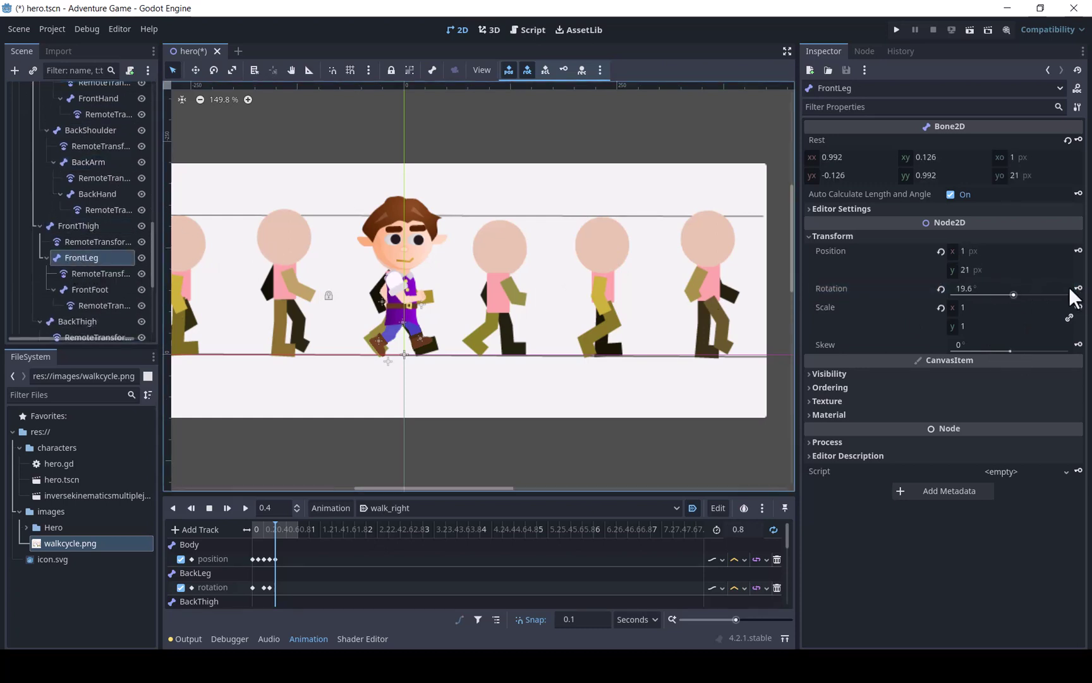
left_click(78, 320)
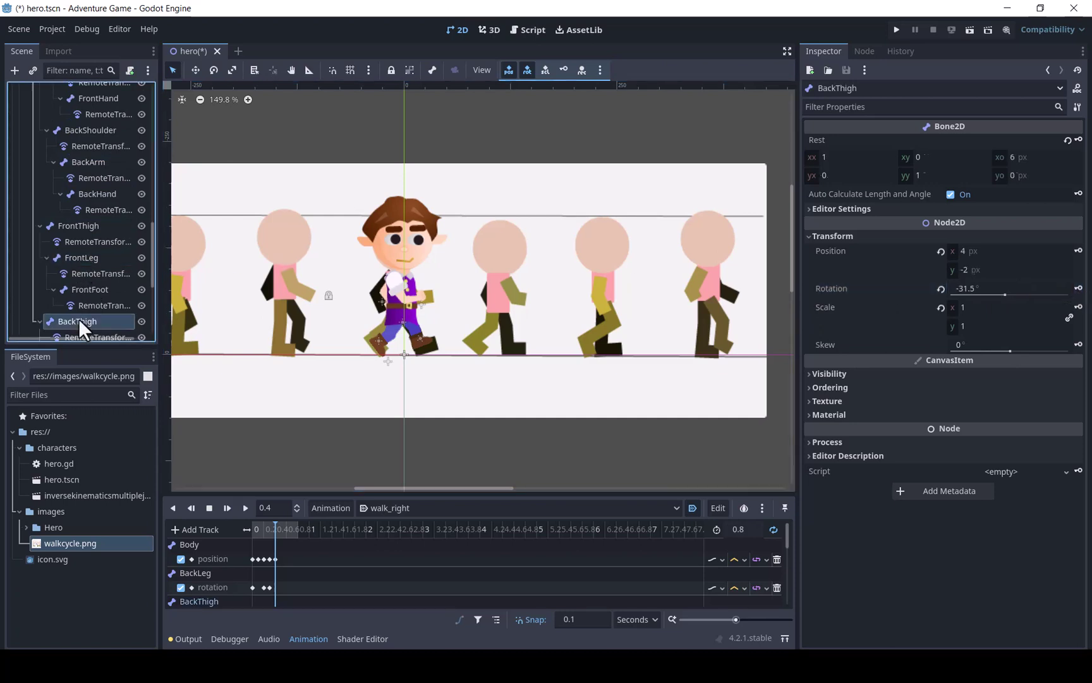
Step: Key the BackLeg rotation to finish the 0.4 s pose
left_click_drag(151, 270, 154, 329)
left_click(71, 251)
left_click(1079, 288)
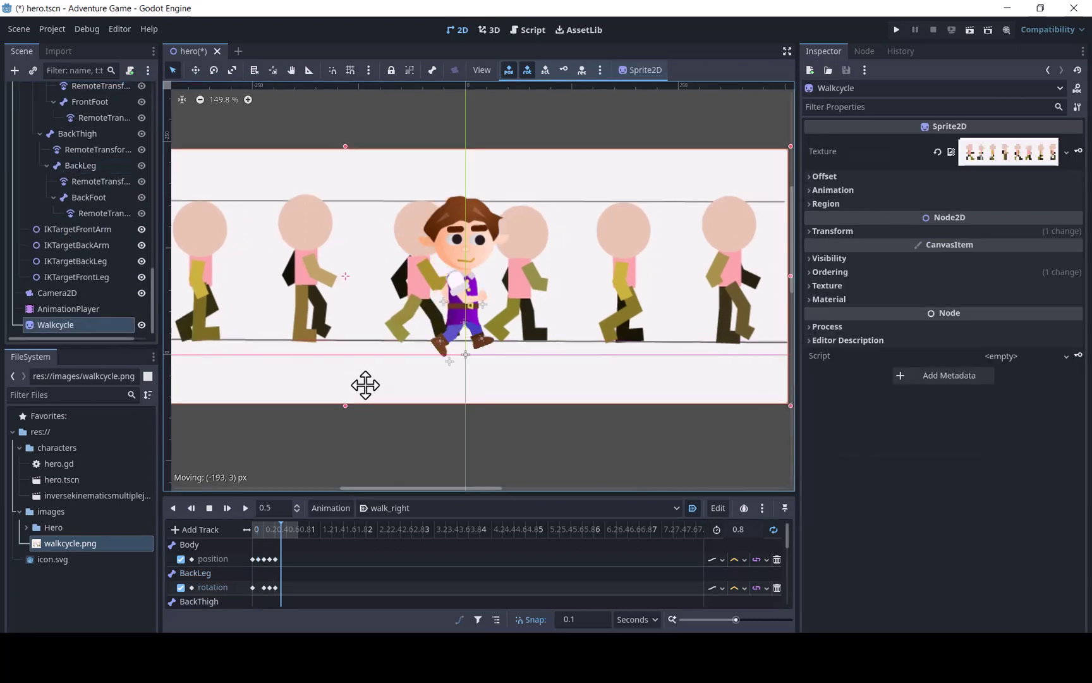
Step: Slide the guide sheet to the down pose, edit Body's y position, and lock the guide
left_click_drag(363, 383, 305, 397)
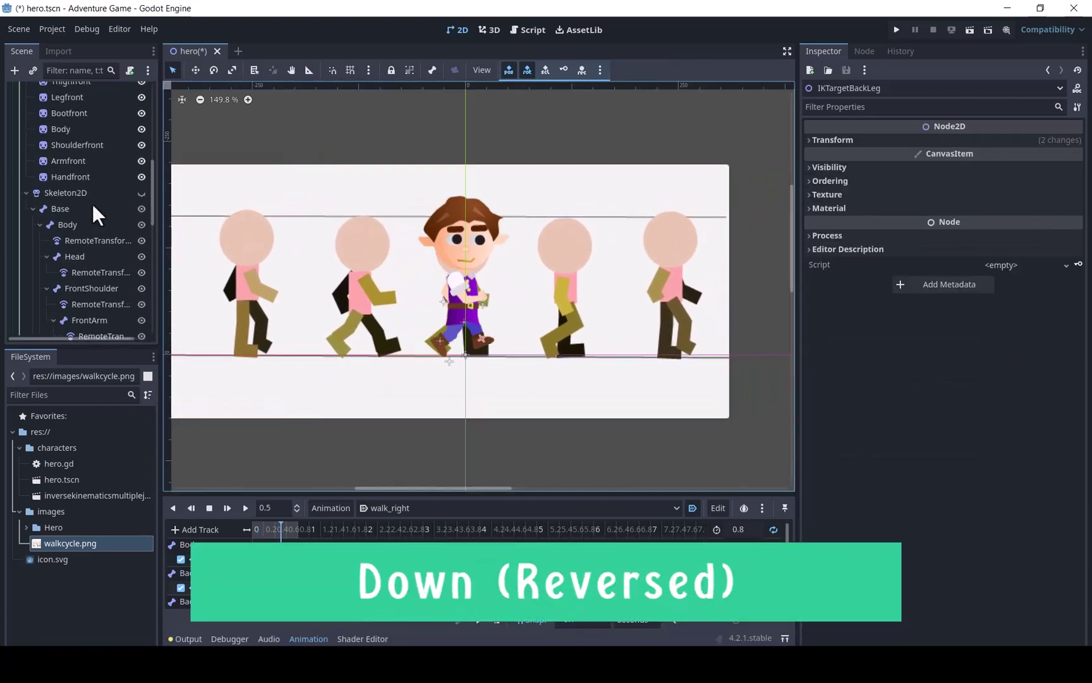
left_click(71, 222)
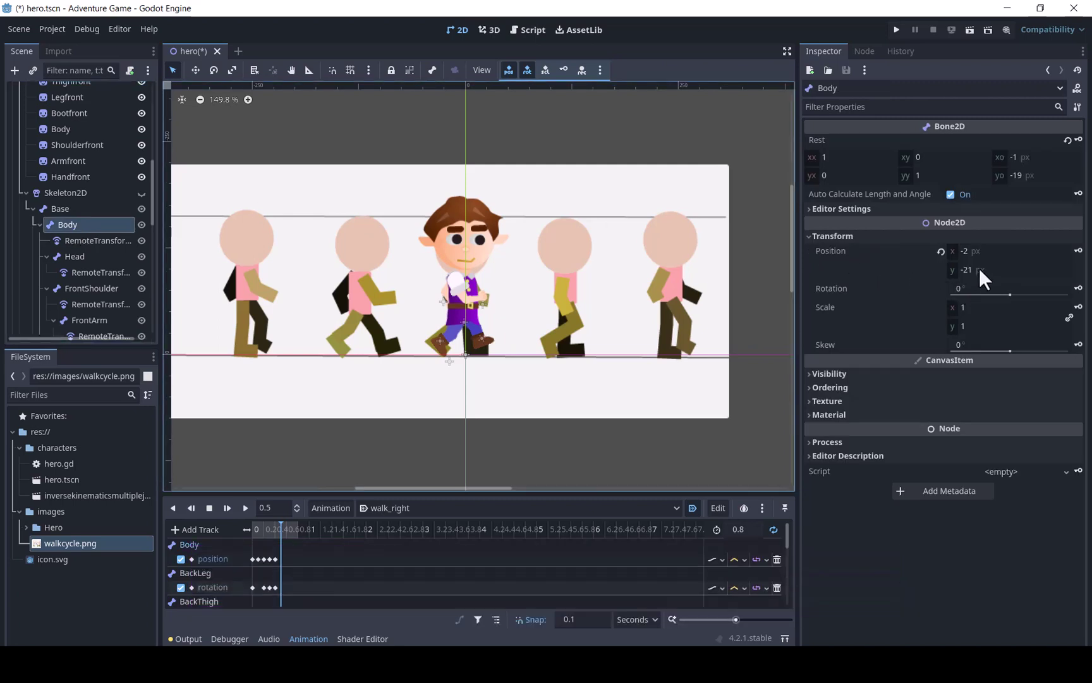
left_click(977, 270)
type("-")
left_click(1004, 250)
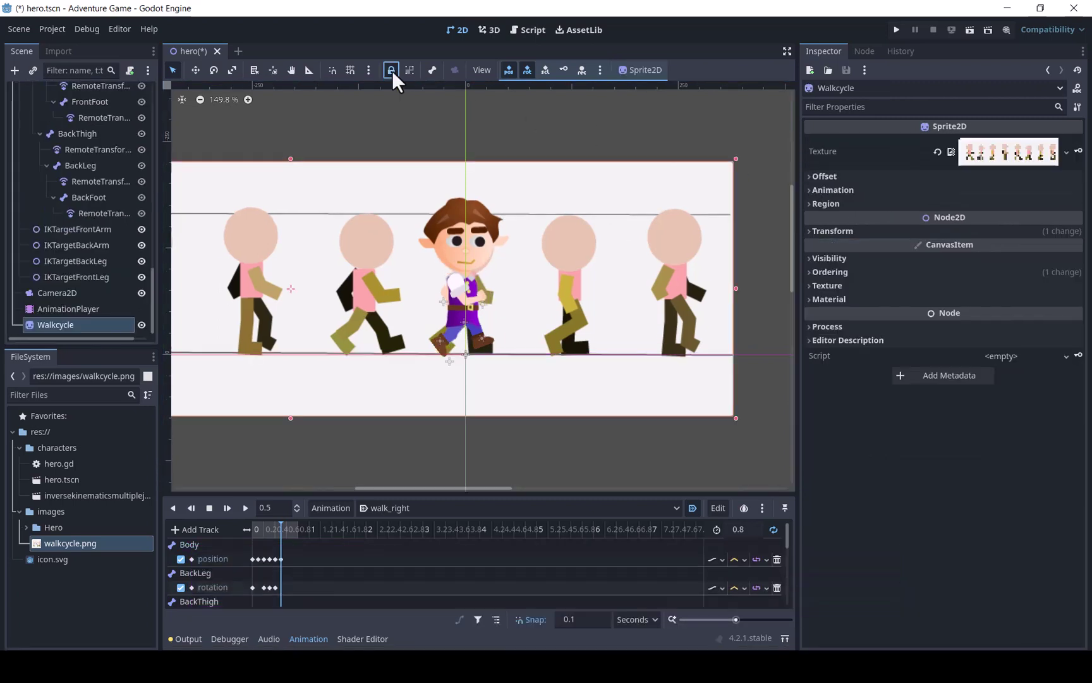
left_click(392, 70)
Step: Move the back foot IK target to match the down pose
left_click(82, 261)
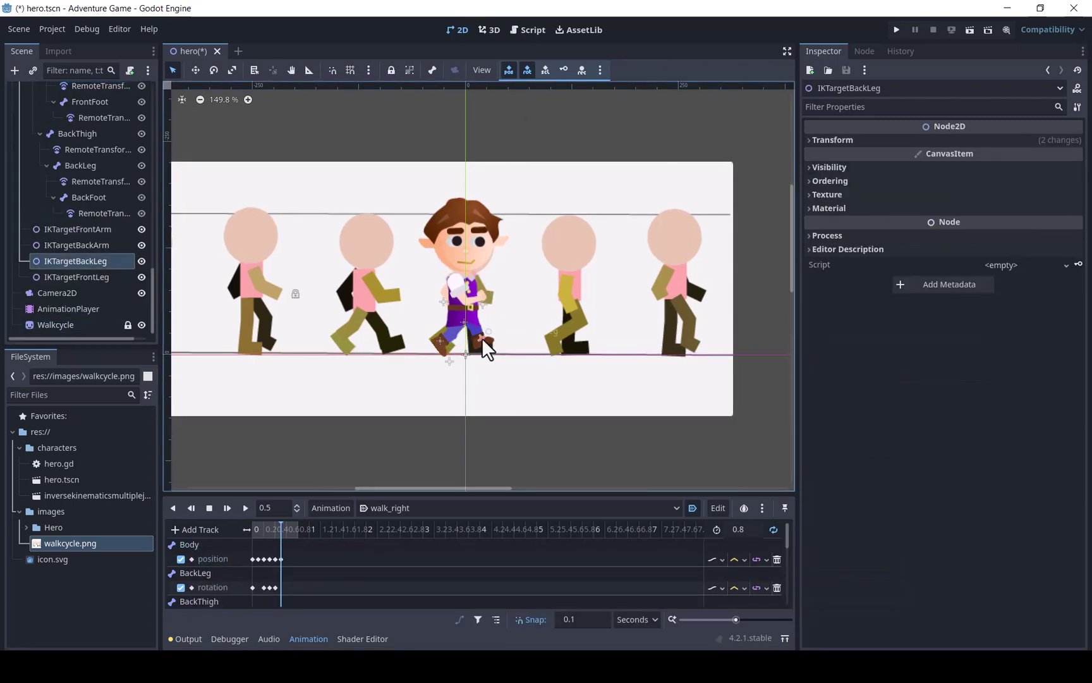
left_click_drag(481, 341, 471, 315)
left_click(440, 342)
left_click(76, 229)
left_click(439, 353)
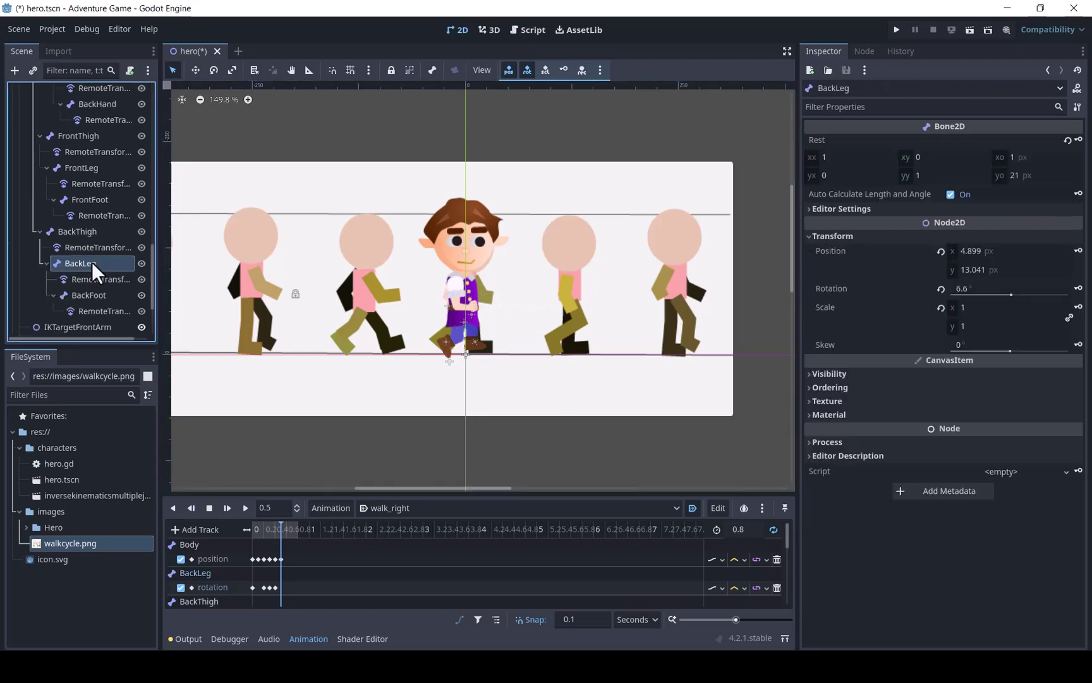
Step: Key the BackLeg, BackThigh and FrontLeg rotations at 0.5 s
left_click(1079, 288)
left_click(94, 233)
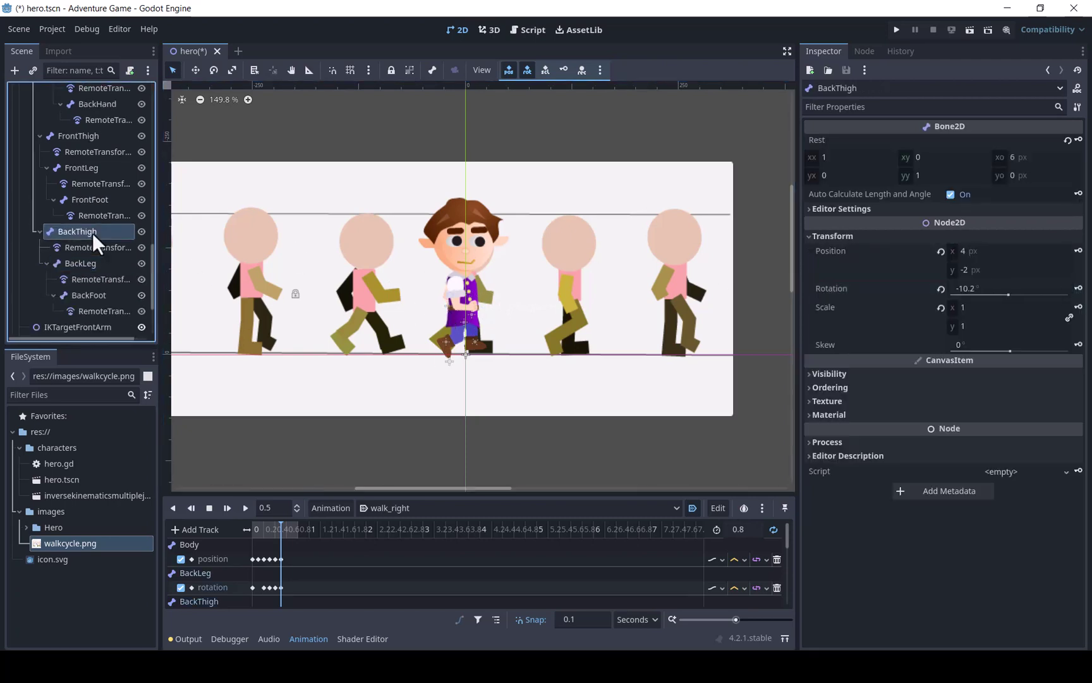
left_click(1078, 288)
left_click(83, 168)
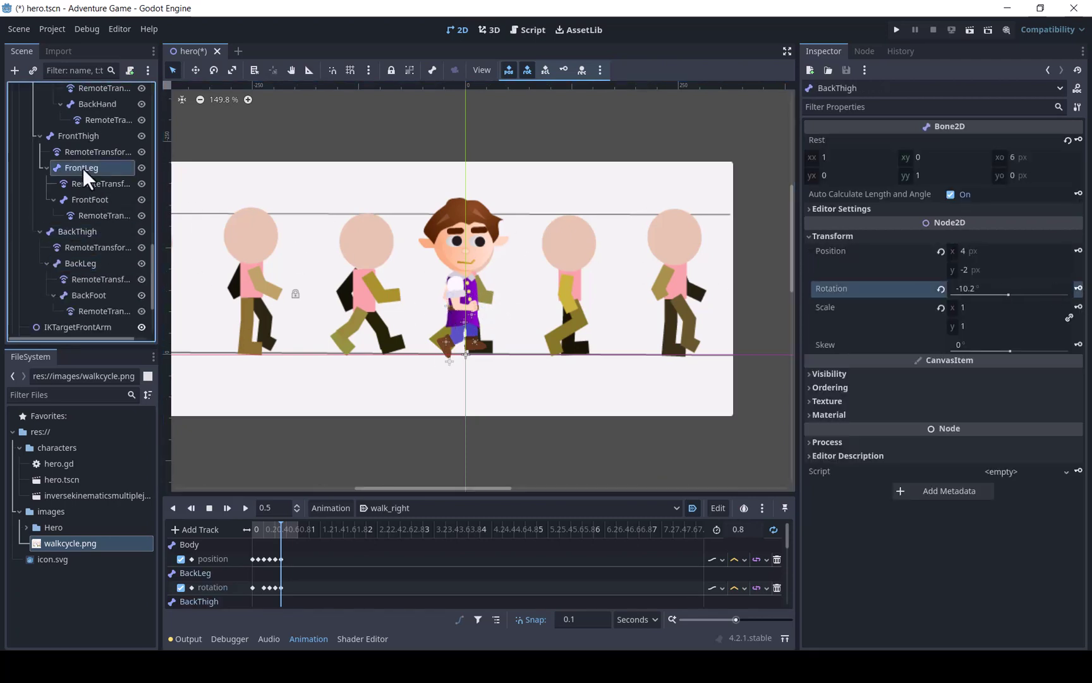
left_click(1078, 289)
left_click(131, 138)
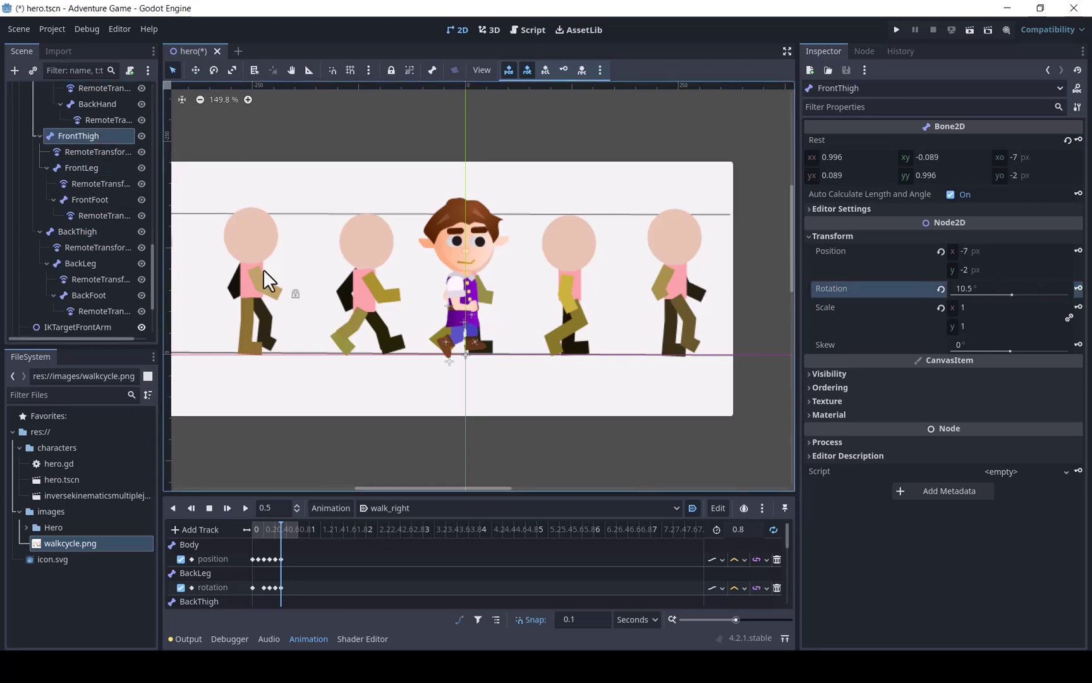
Step: Go through the arm and shoulder bones, then unlock the Walkcycle guide sheet
left_click_drag(153, 305, 155, 224)
left_click(101, 242)
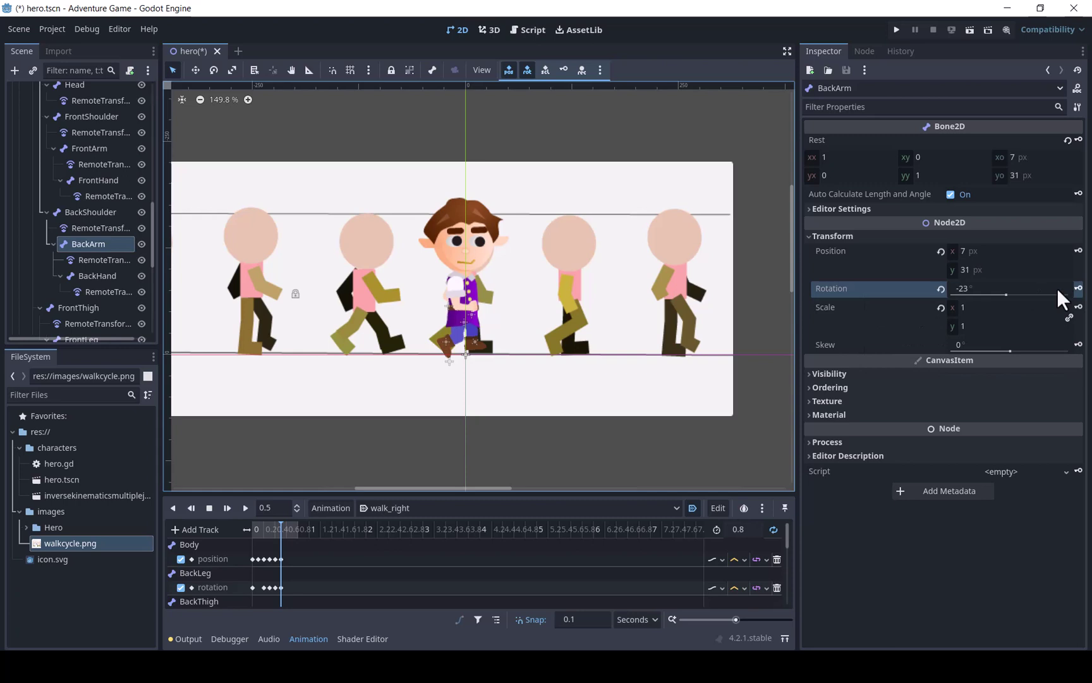
left_click_drag(152, 243, 156, 227)
left_click(111, 274)
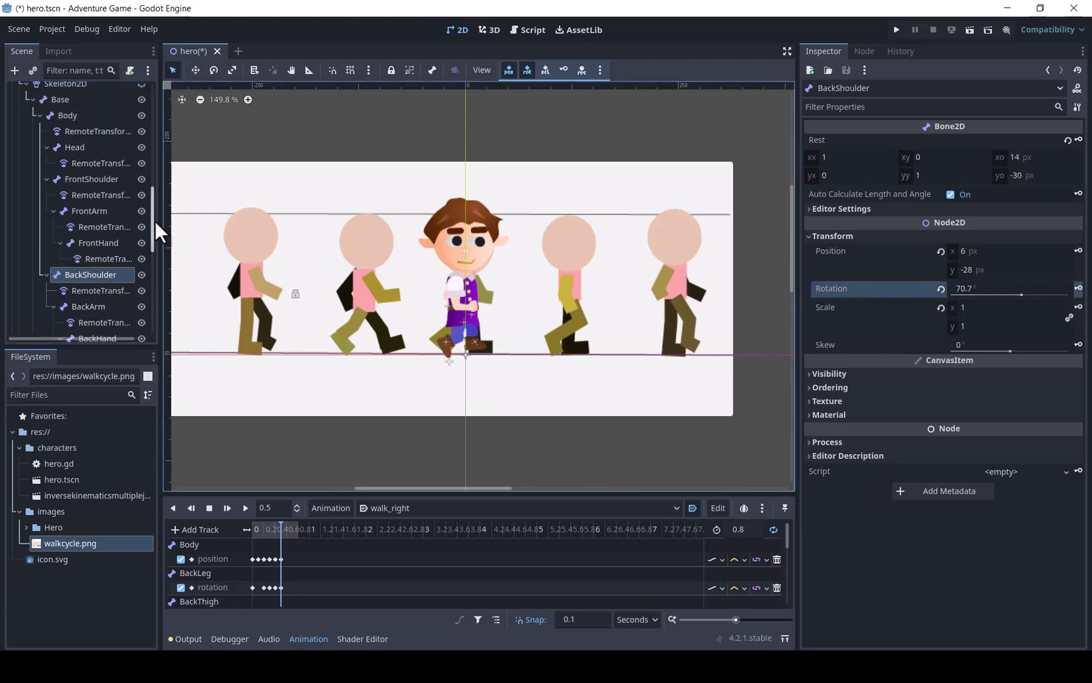
left_click_drag(155, 223, 154, 214)
left_click(103, 241)
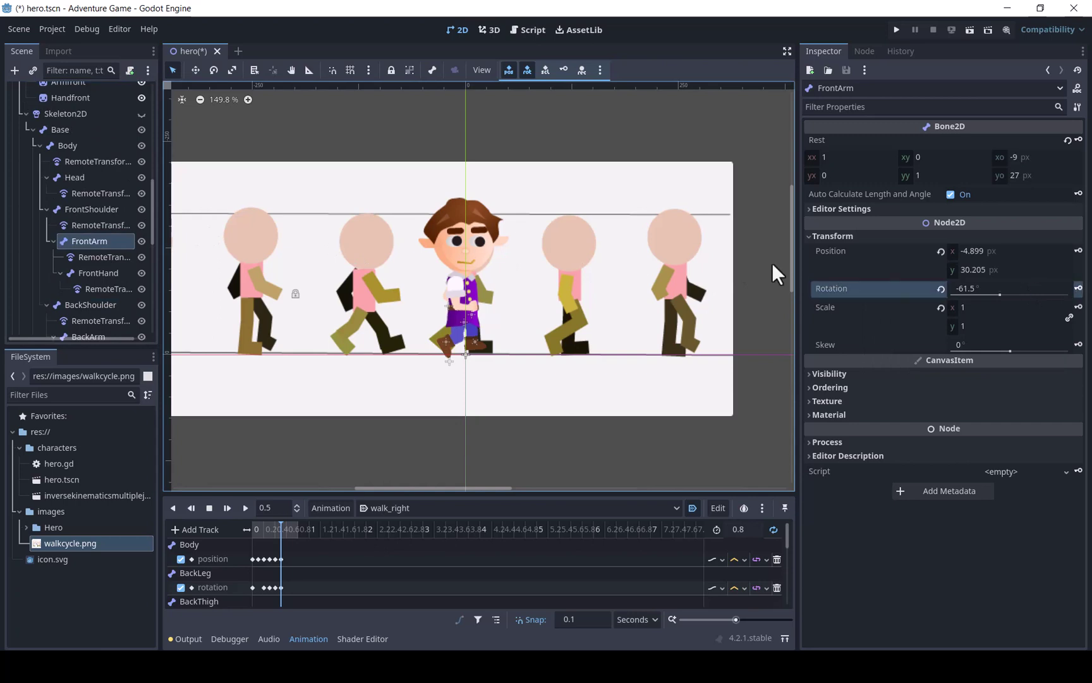
left_click(111, 210)
scroll(145, 325, "down", 6)
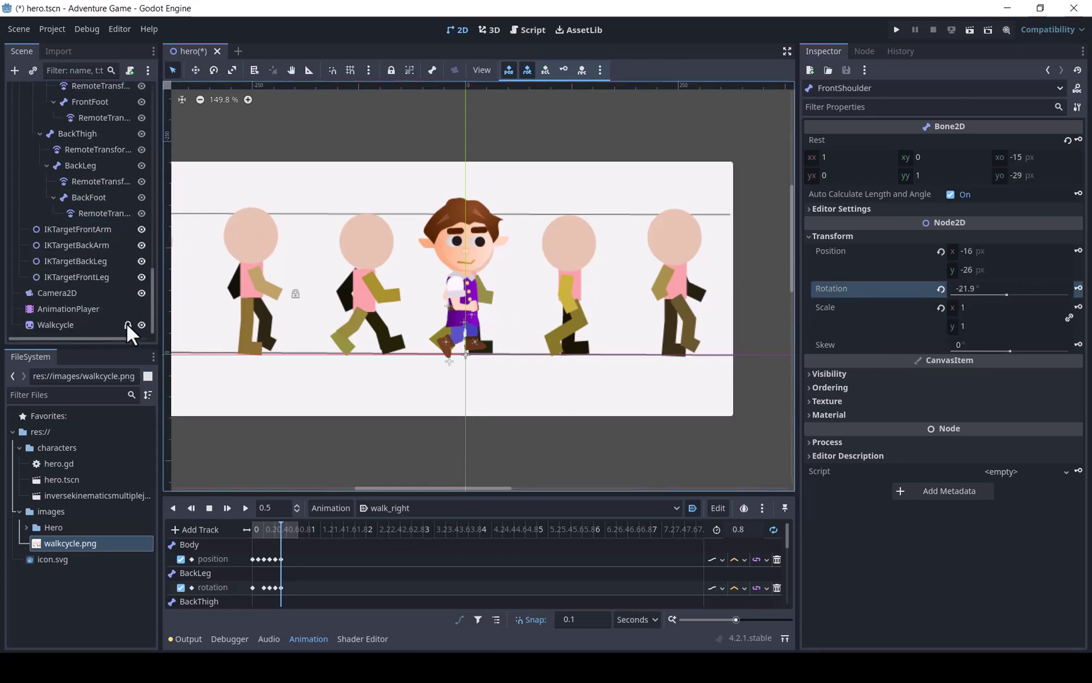
left_click(126, 324)
Step: At 0.6 s, slide the guide sheet left and move the back foot into the passing pose
left_click(287, 528)
left_click_drag(351, 377, 246, 376)
scroll(105, 308, "up", 2)
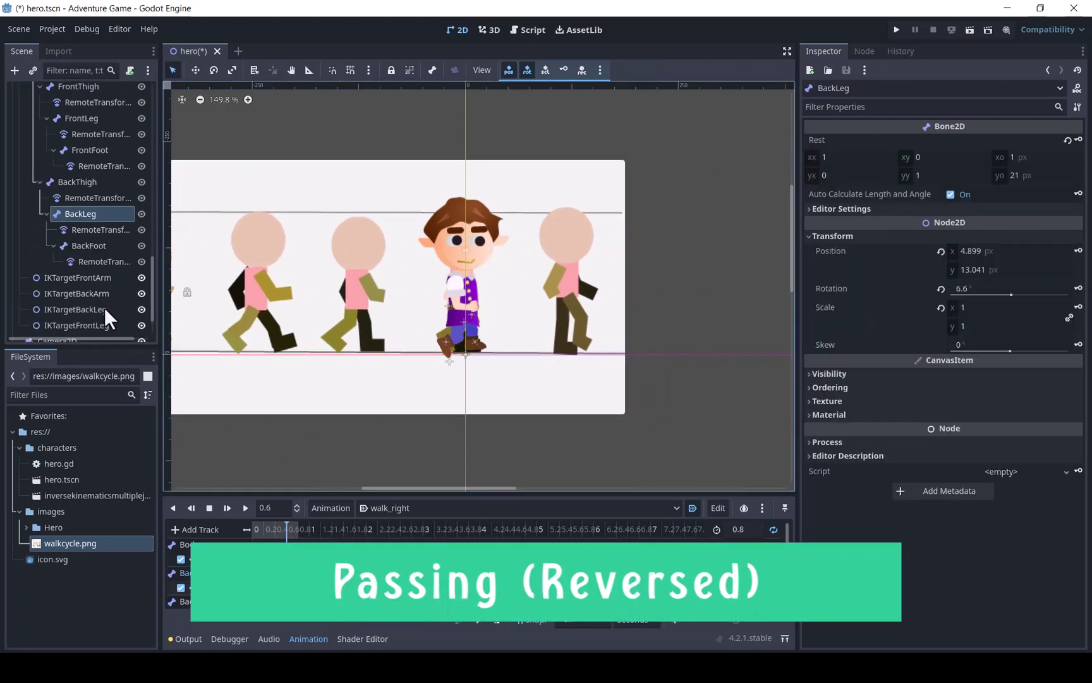
left_click(104, 307)
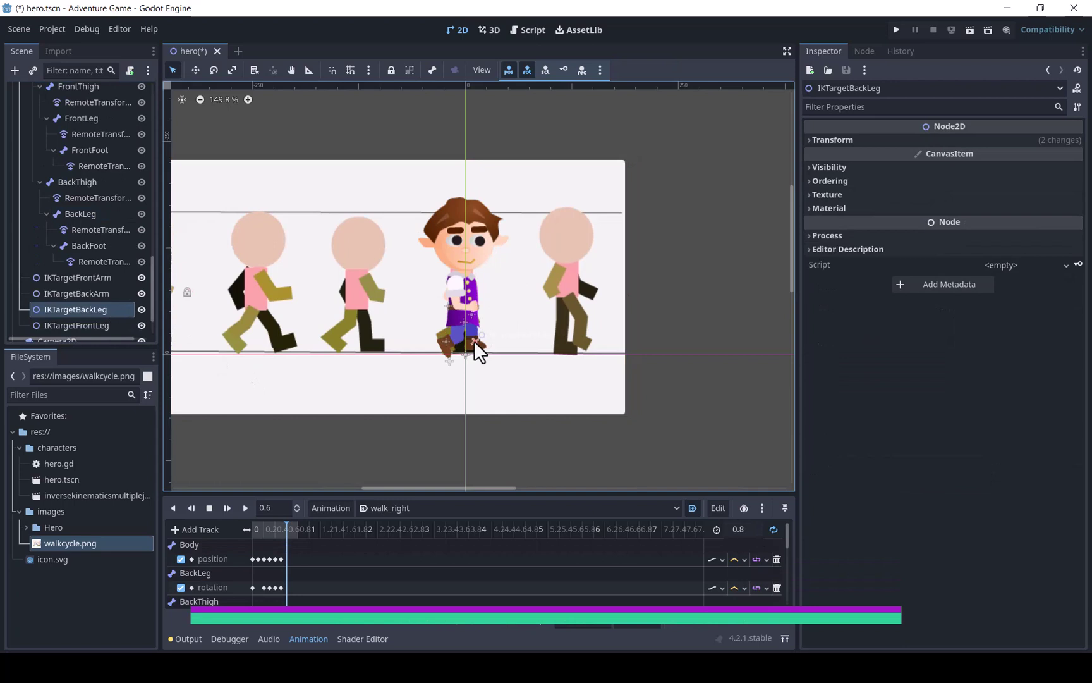
left_click_drag(475, 344, 453, 339)
Step: Bend the front arm into the passing pose and key the Body position at 0.6 s
left_click(443, 312)
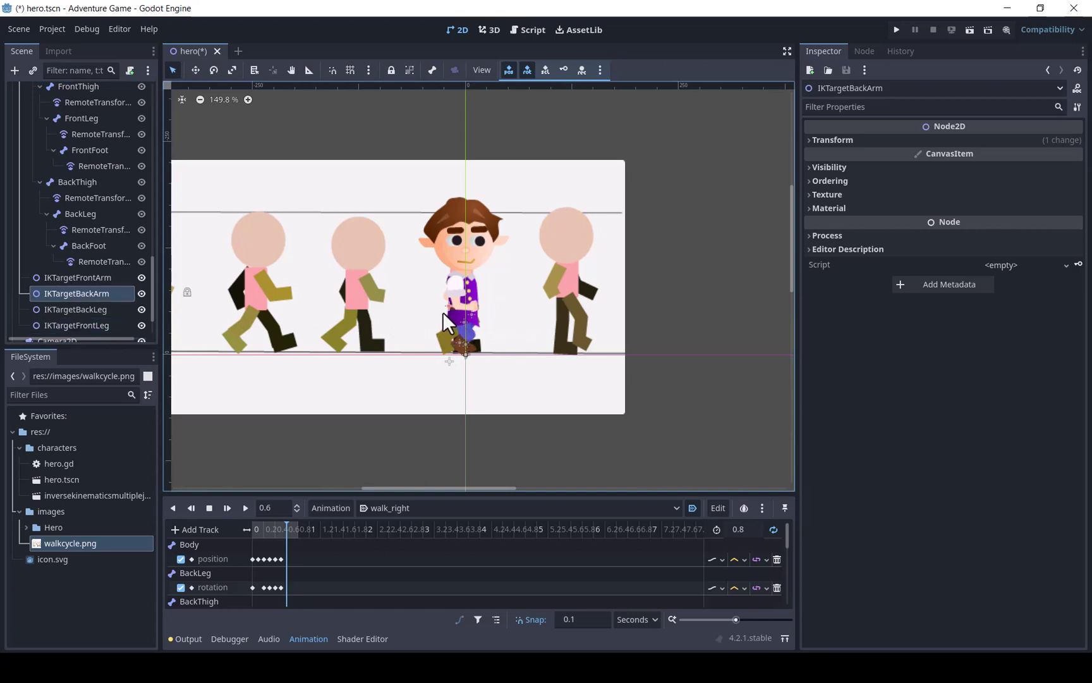
left_click(449, 307)
left_click_drag(472, 319, 468, 329)
scroll(105, 273, "up", 8)
left_click(68, 268)
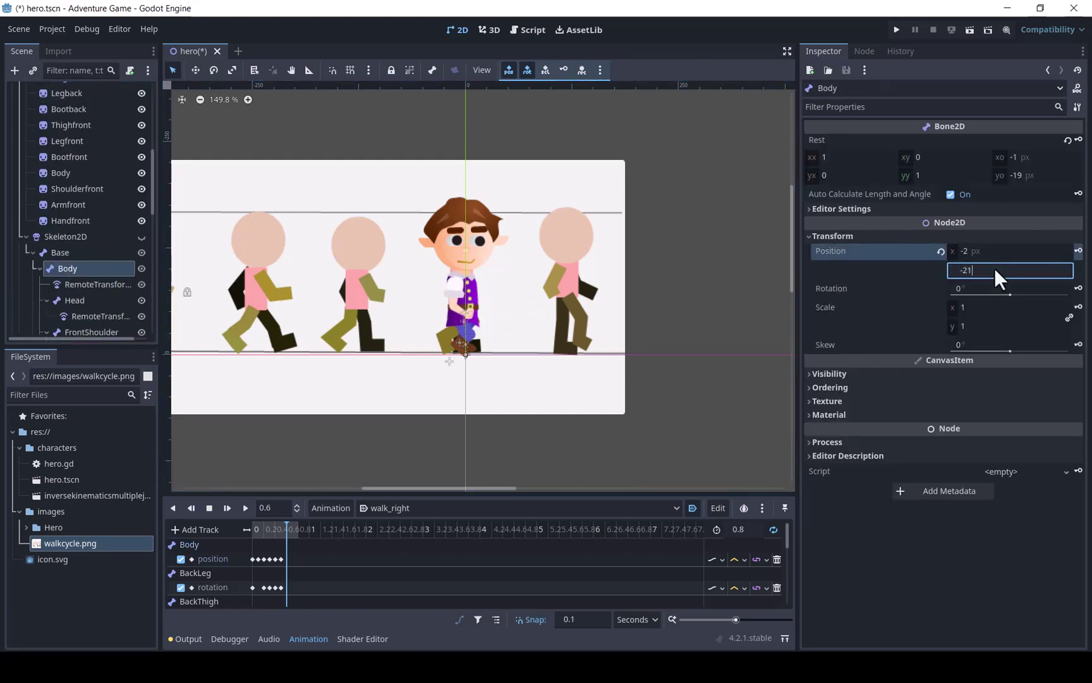
left_click(987, 251)
Step: Go through the FrontShoulder, FrontArm, BackShoulder, BackArm, FrontThigh and FrontLeg bones
scroll(150, 202, "down", 5)
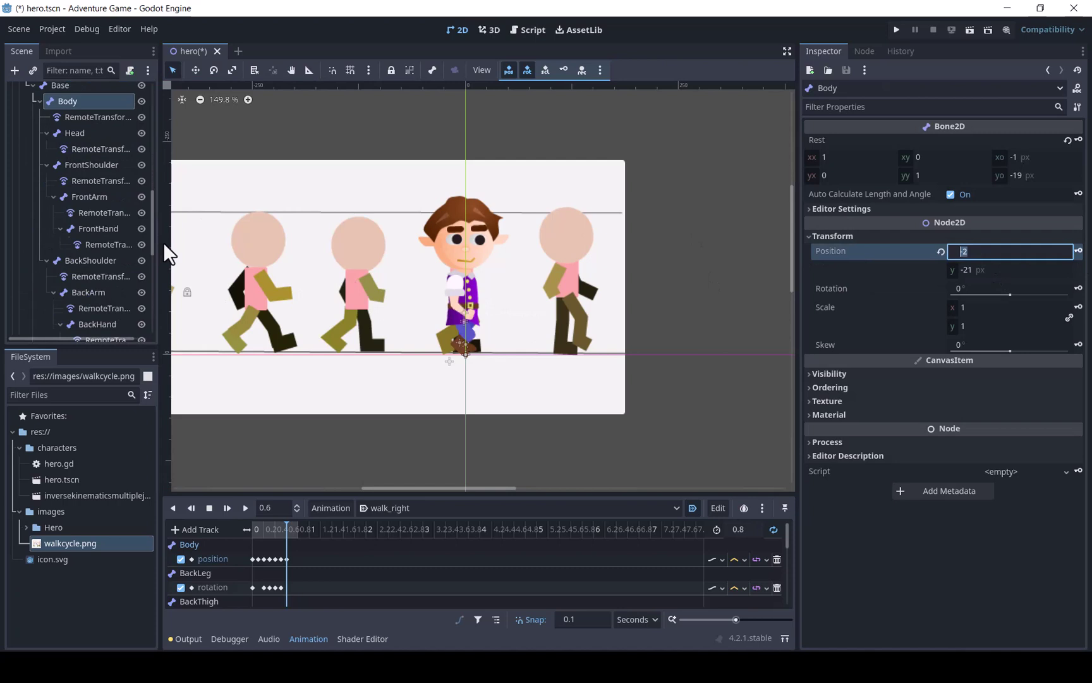
left_click(146, 168)
left_click(98, 194)
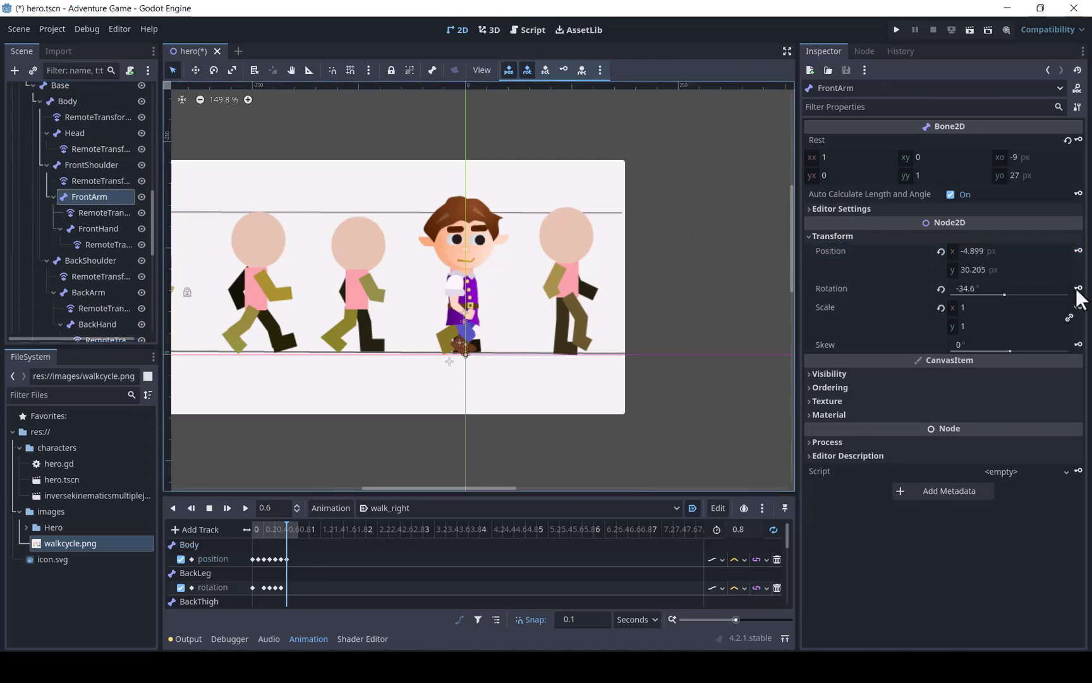
left_click(101, 261)
left_click(90, 292)
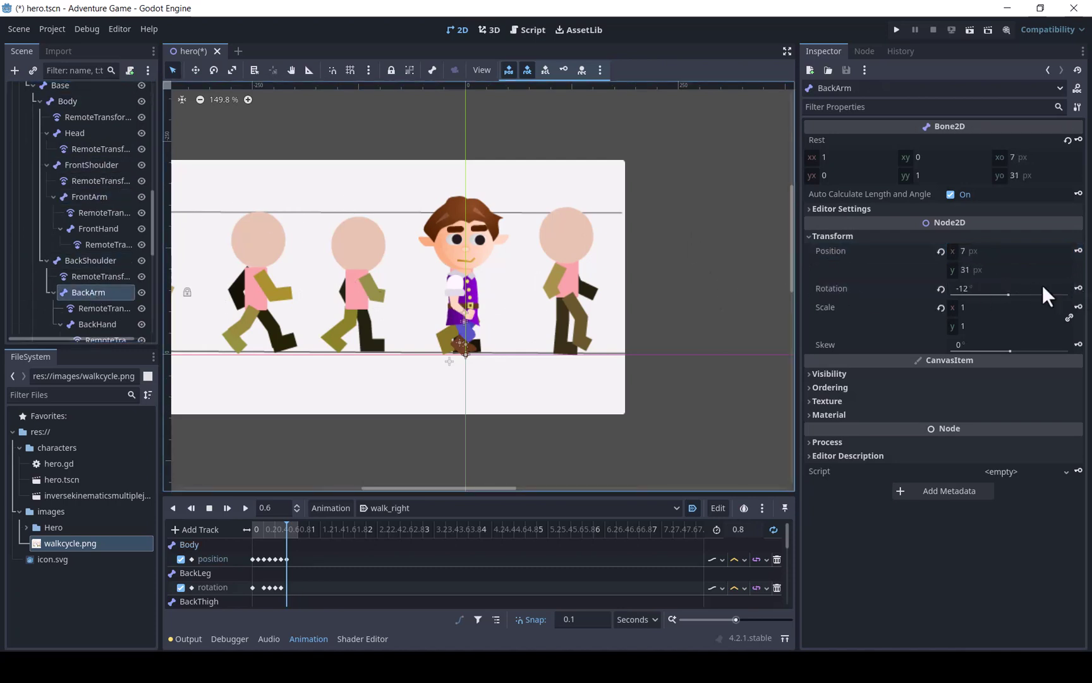
scroll(155, 256, "down", 5)
left_click(83, 234)
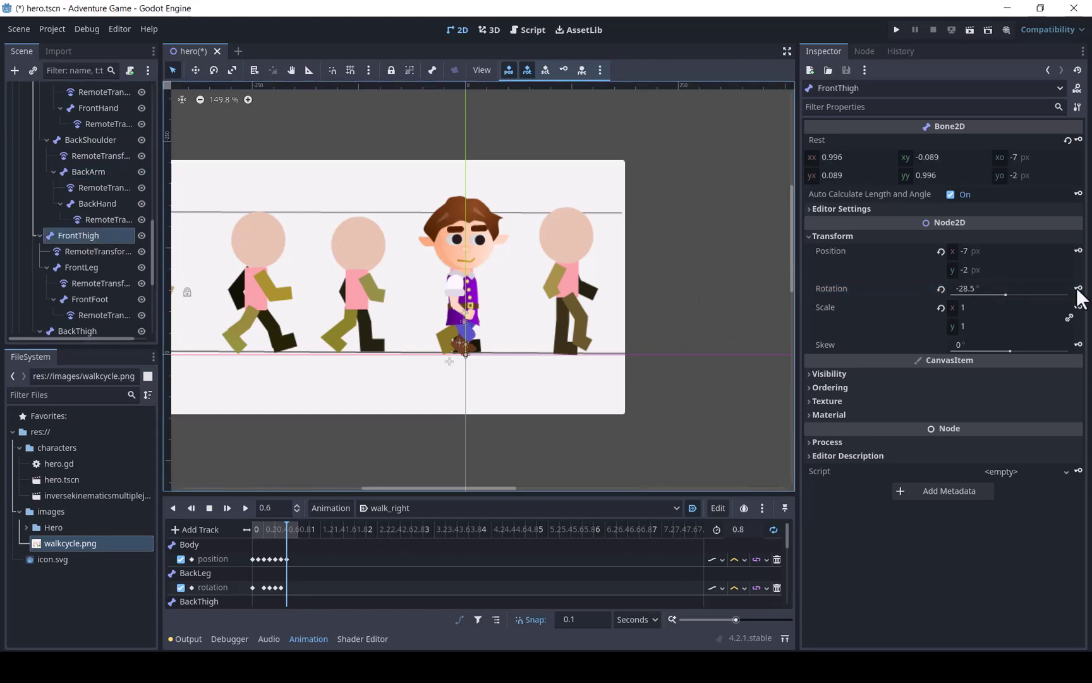
left_click(82, 268)
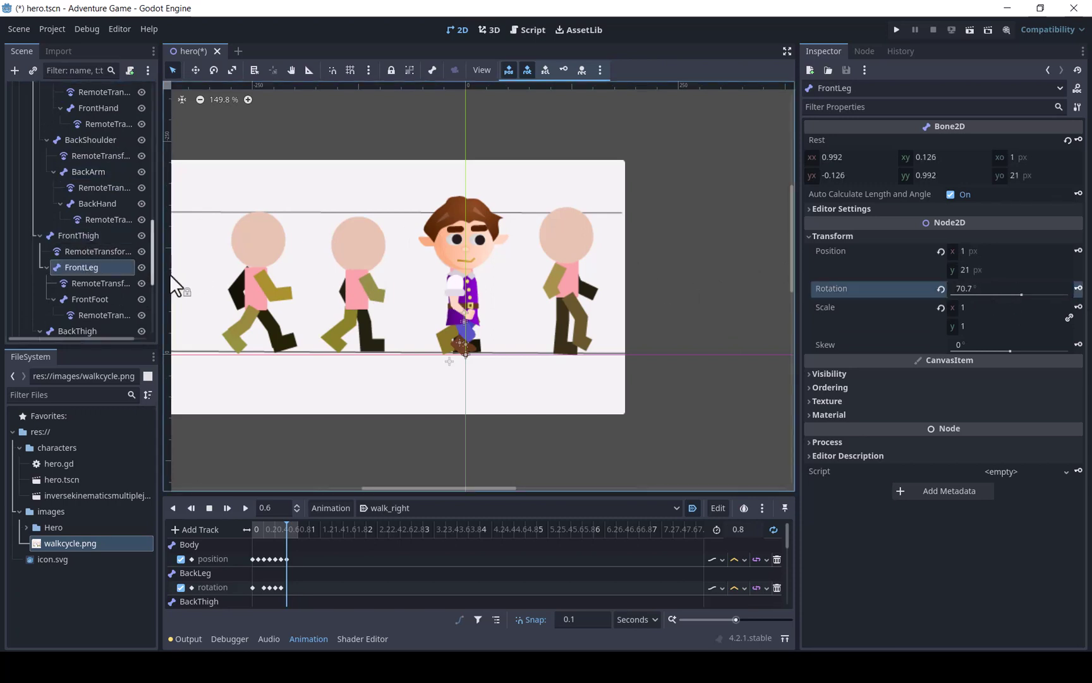
Step: Key the BackThigh rotation at 0.6 s and select the Walkcycle guide sheet
scroll(110, 275, "down", 3)
left_click(77, 254)
left_click(1078, 289)
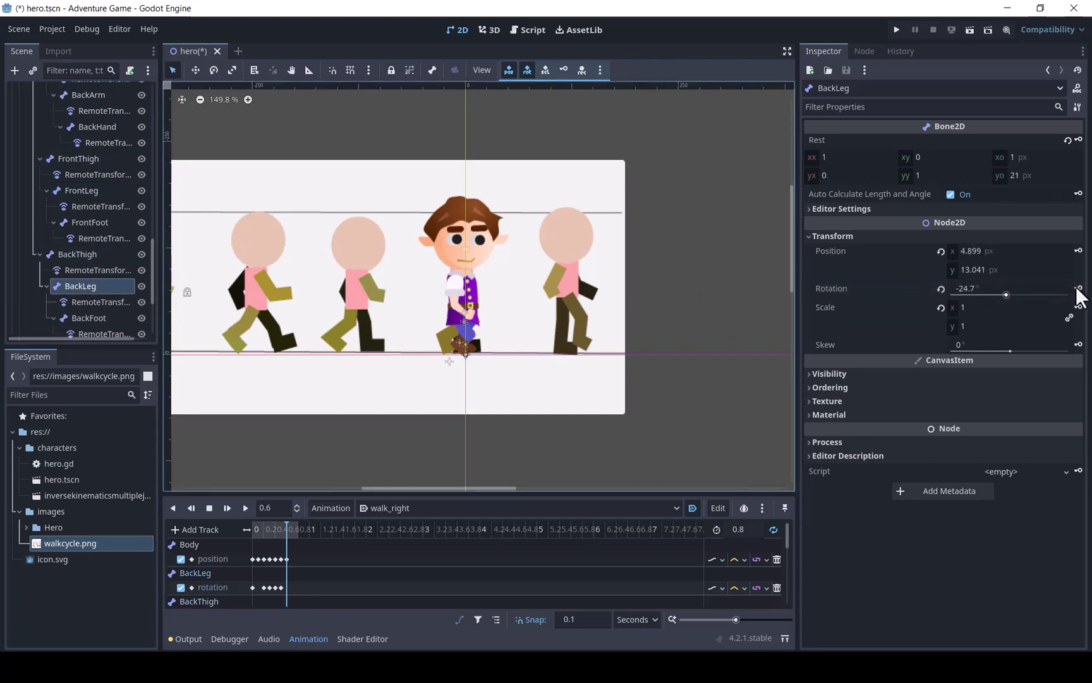
left_click(287, 524)
scroll(153, 323, "down", 5)
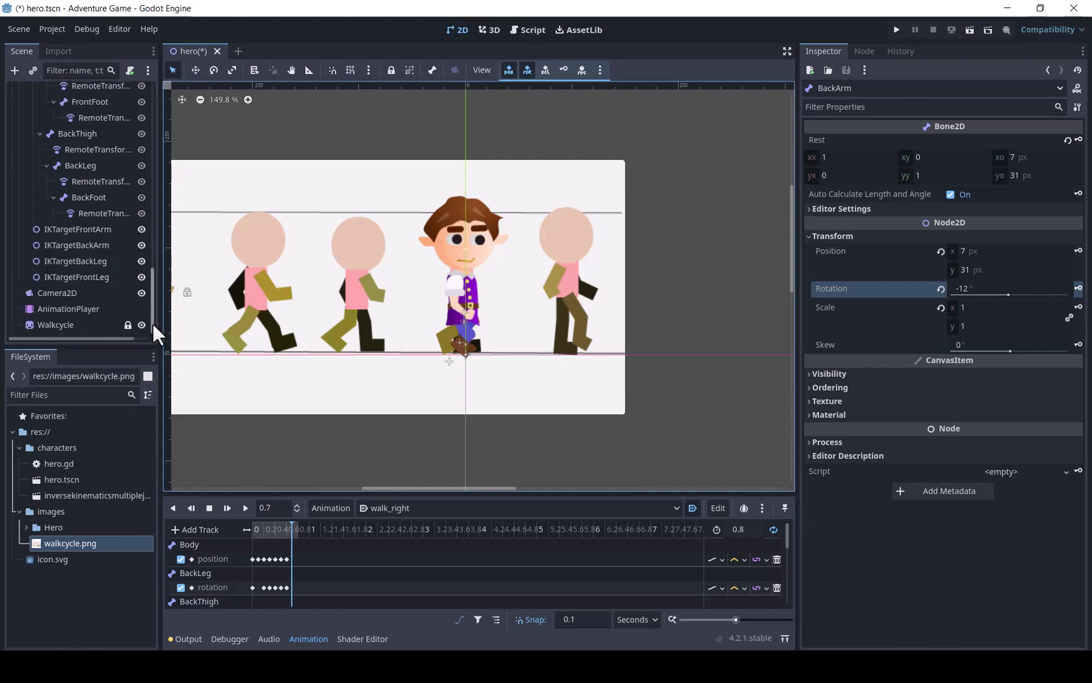
left_click(125, 324)
Step: Shift and lock the Walkcycle guide, then move the front hand and foot into the up pose
left_click_drag(490, 378, 388, 378)
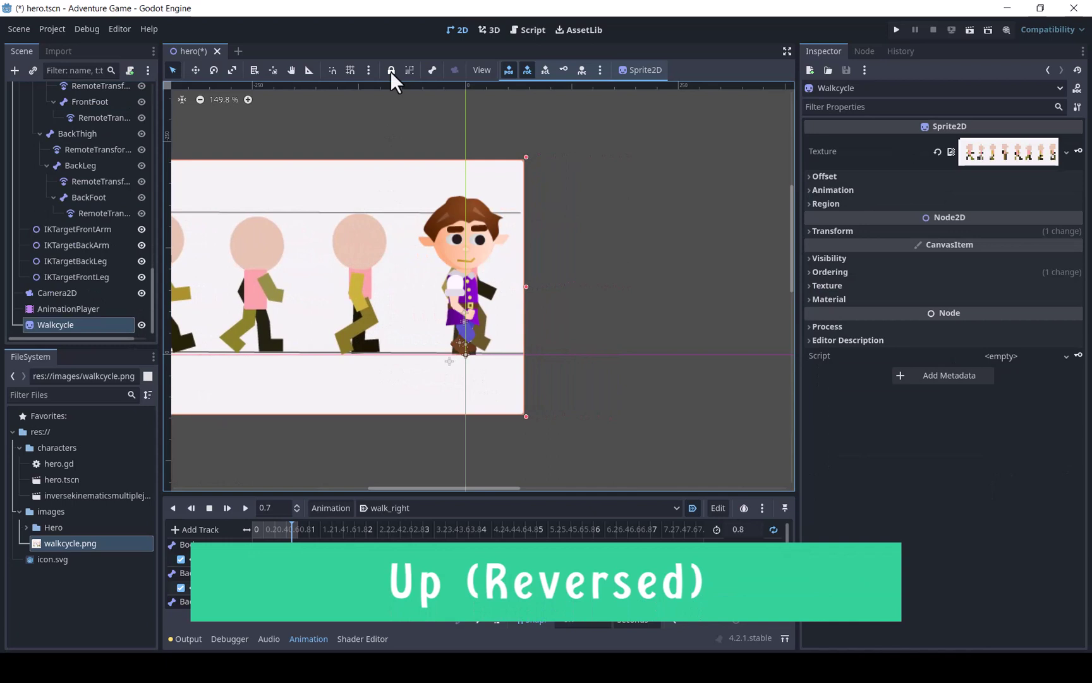
left_click(390, 71)
left_click(89, 229)
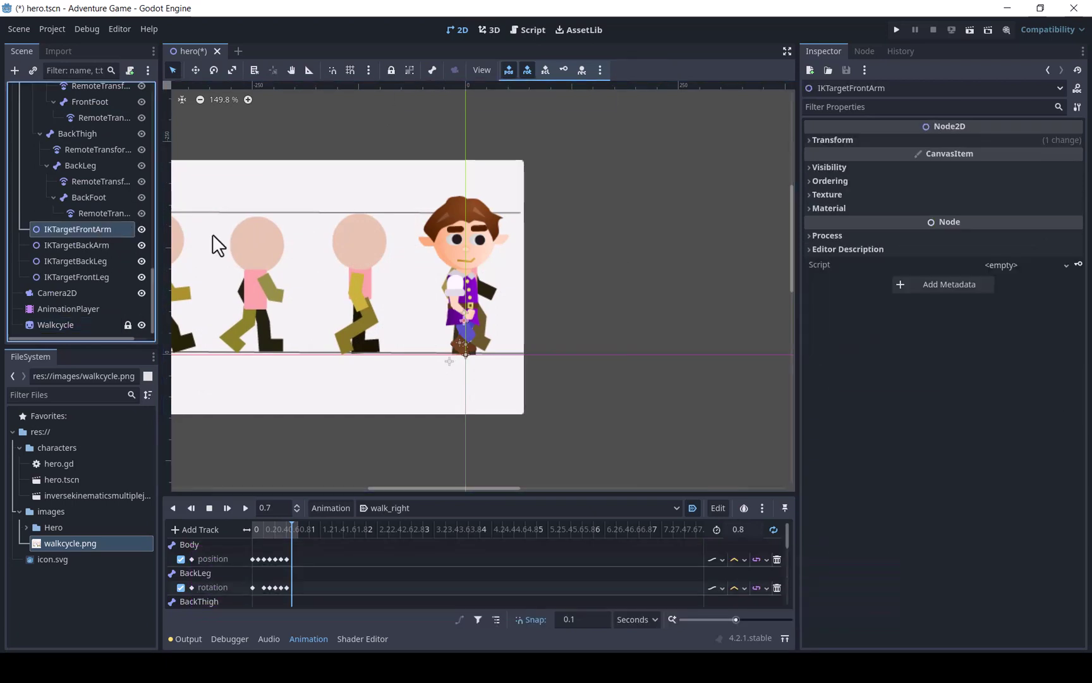
mouse_move(466, 321)
left_mouse_down()
mouse_move(451, 319)
mouse_move(484, 309)
left_mouse_up()
left_click(87, 246)
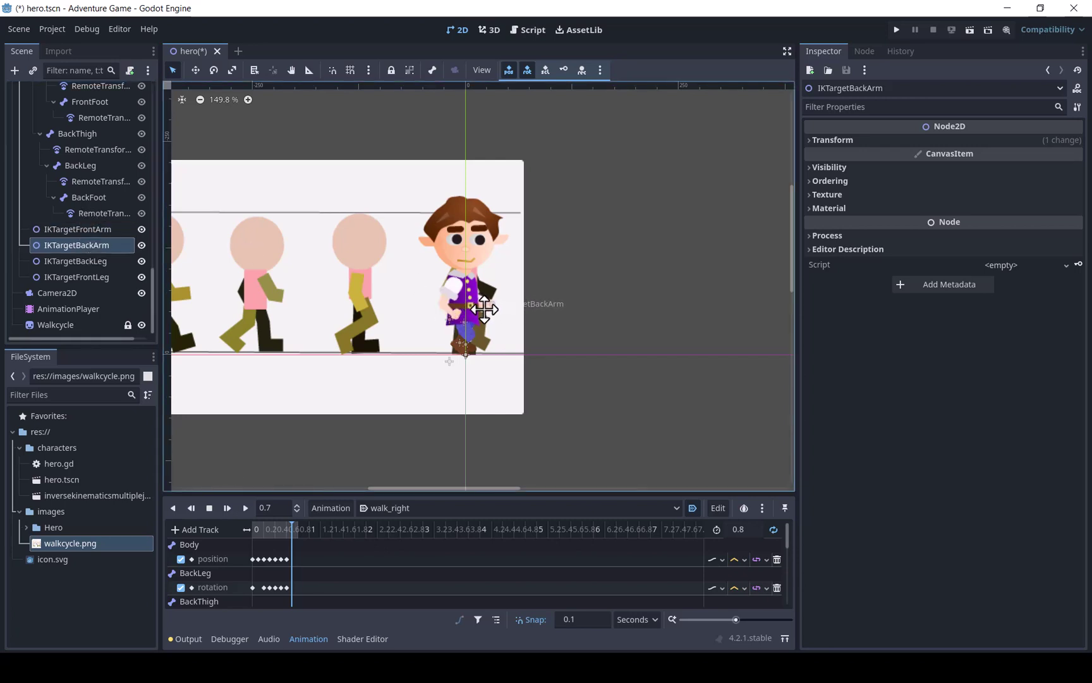
left_click(98, 276)
mouse_move(456, 345)
left_mouse_down()
mouse_move(470, 340)
mouse_move(458, 344)
left_mouse_up()
left_click(93, 260)
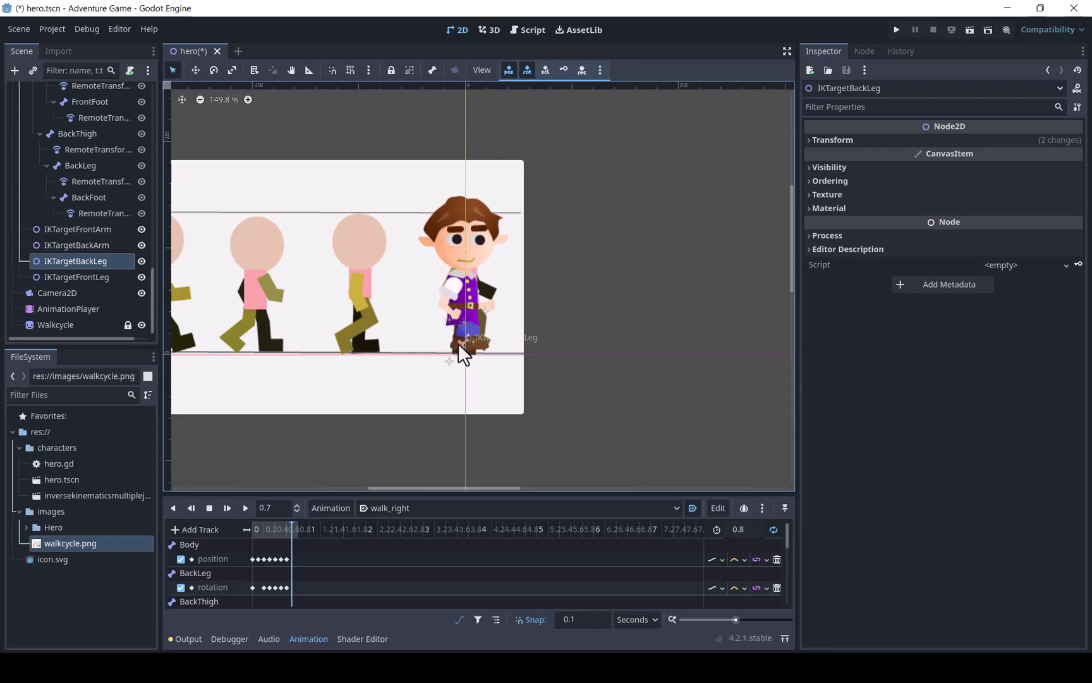
Step: Set the Body's y position to -23 at 0.7 s
left_click_drag(153, 293, 140, 184)
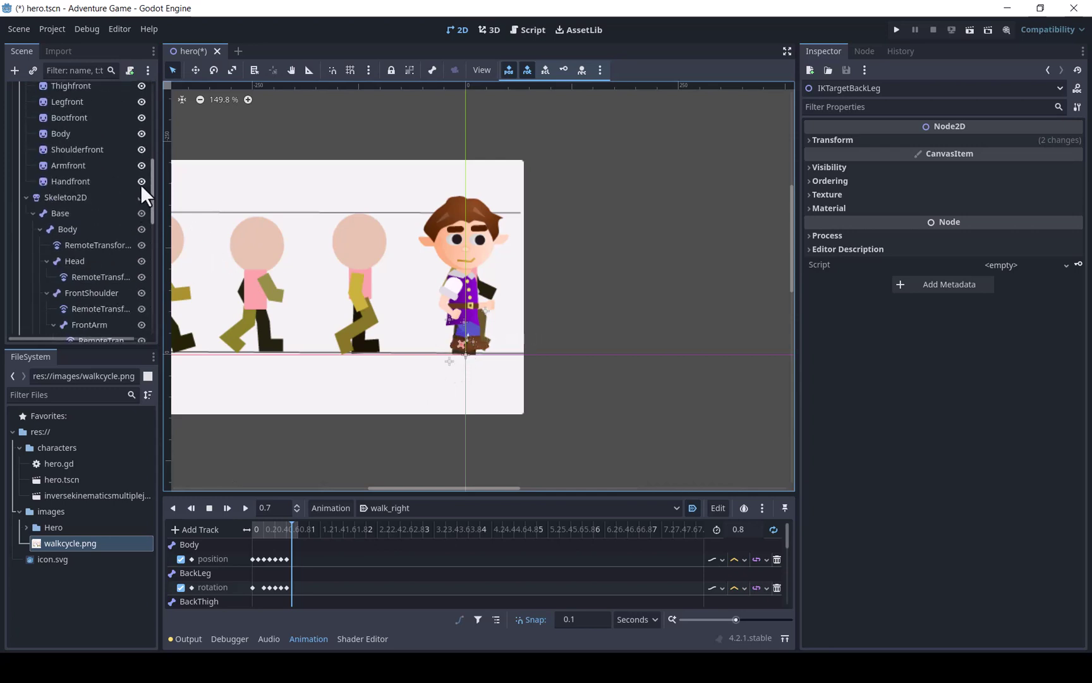
left_click(68, 228)
left_click(974, 269)
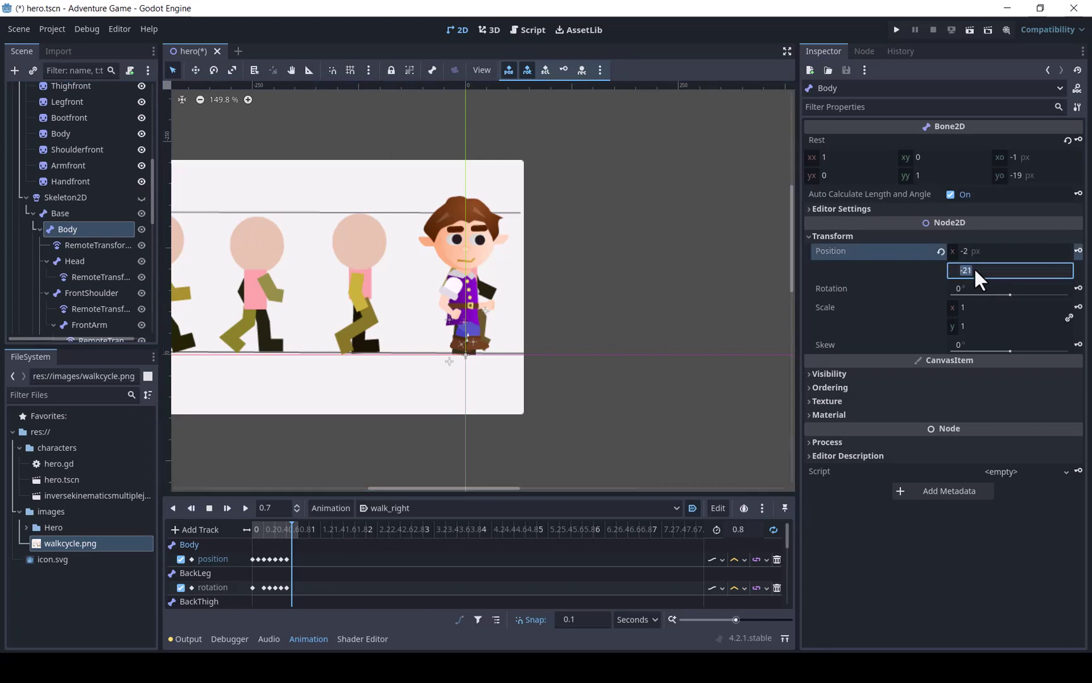
type("-23")
key("shift+Tab")
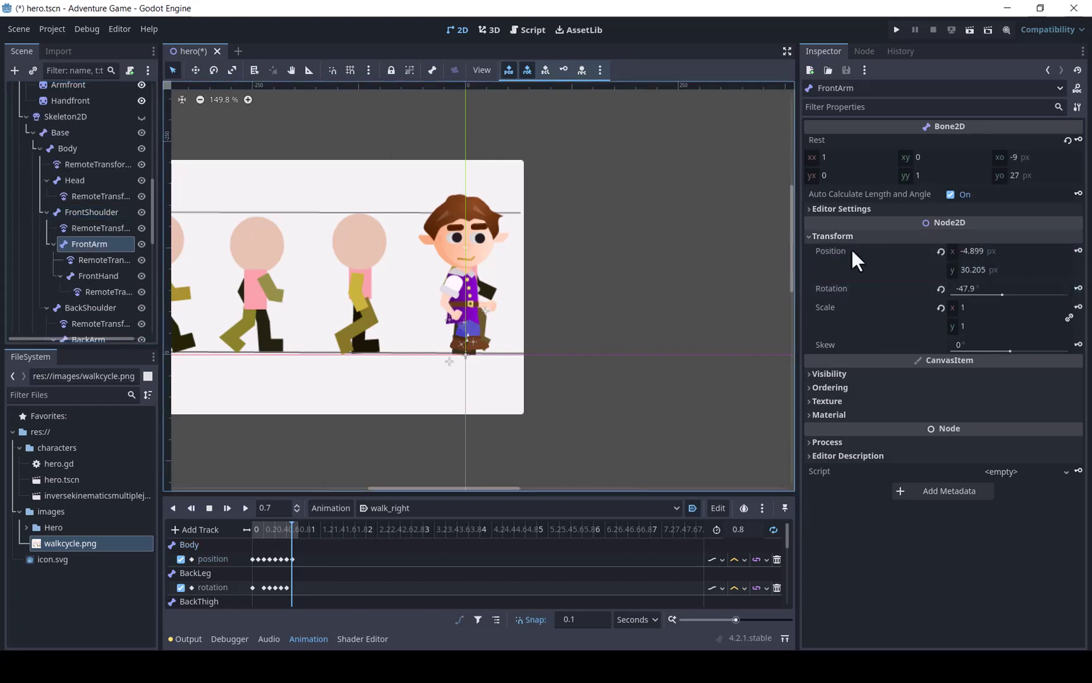
Step: Go through the BackShoulder, BackArm, FrontThigh and FrontLeg bones
scroll(127, 215, "down", 3)
left_click(101, 202)
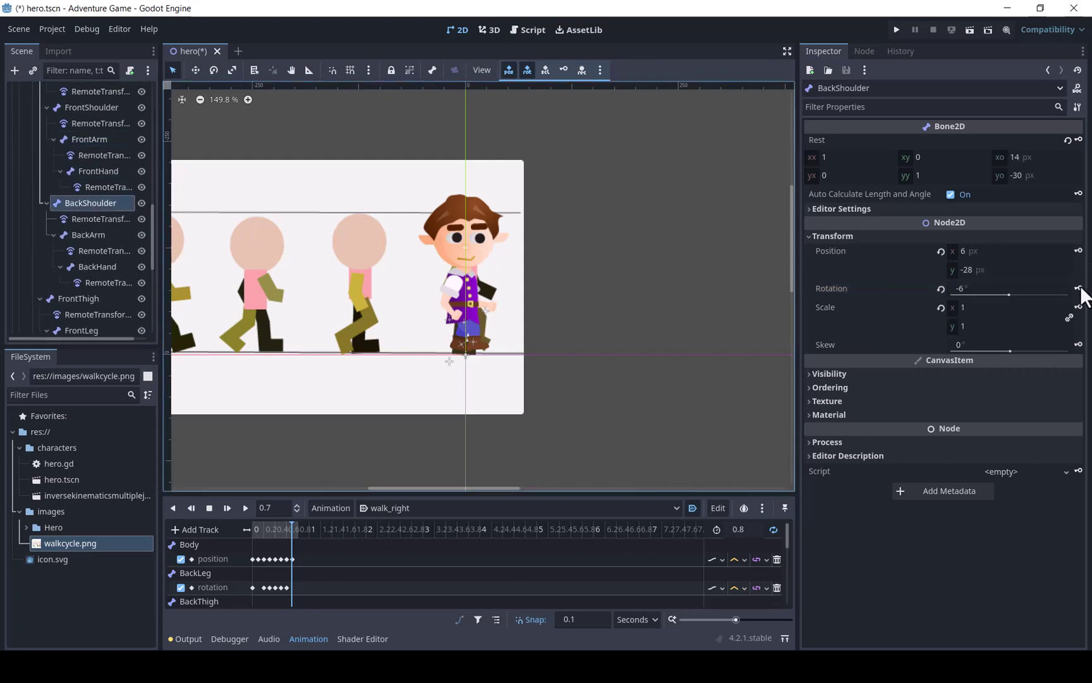
left_click(97, 234)
scroll(157, 275, "down", 2)
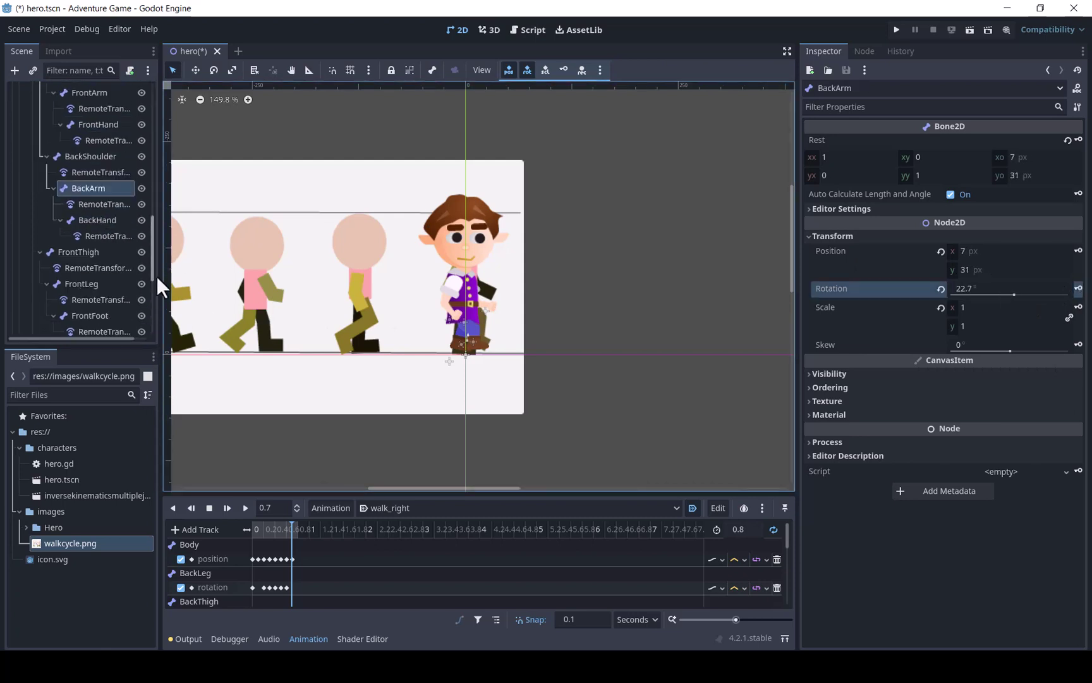
scroll(156, 276, "down", 1)
left_click(152, 233)
left_click(93, 265)
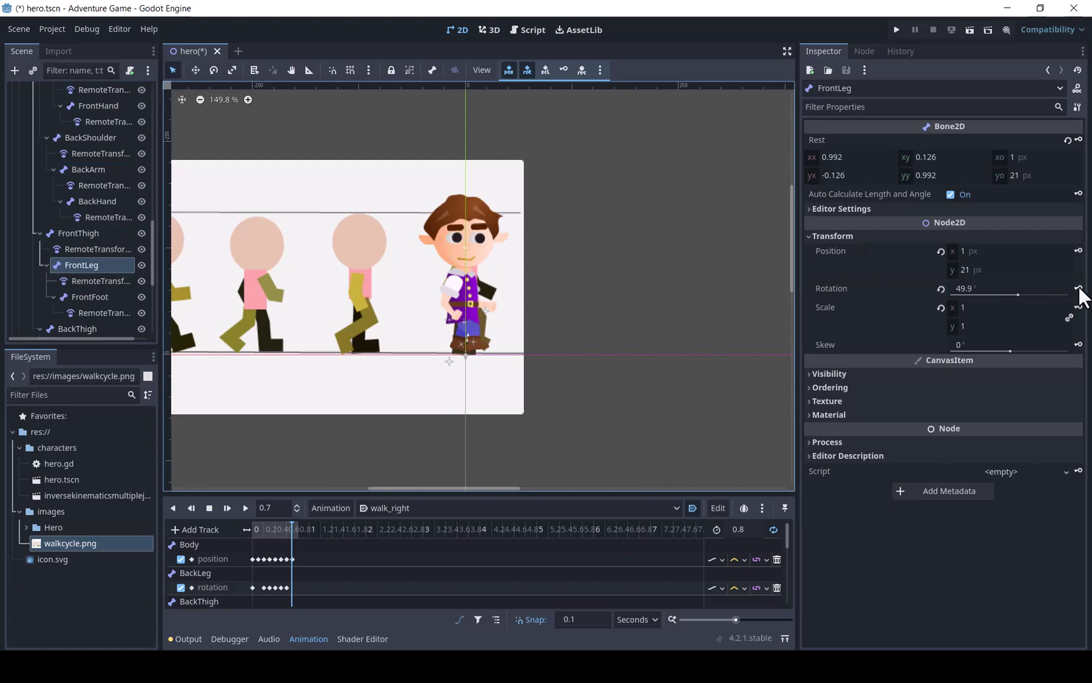
Step: Key the BackThigh and BackLeg rotations at 0.7 s and play walk_right from the start
left_click(1079, 289)
left_click(74, 328)
left_click(1078, 288)
scroll(113, 272, "down", 3)
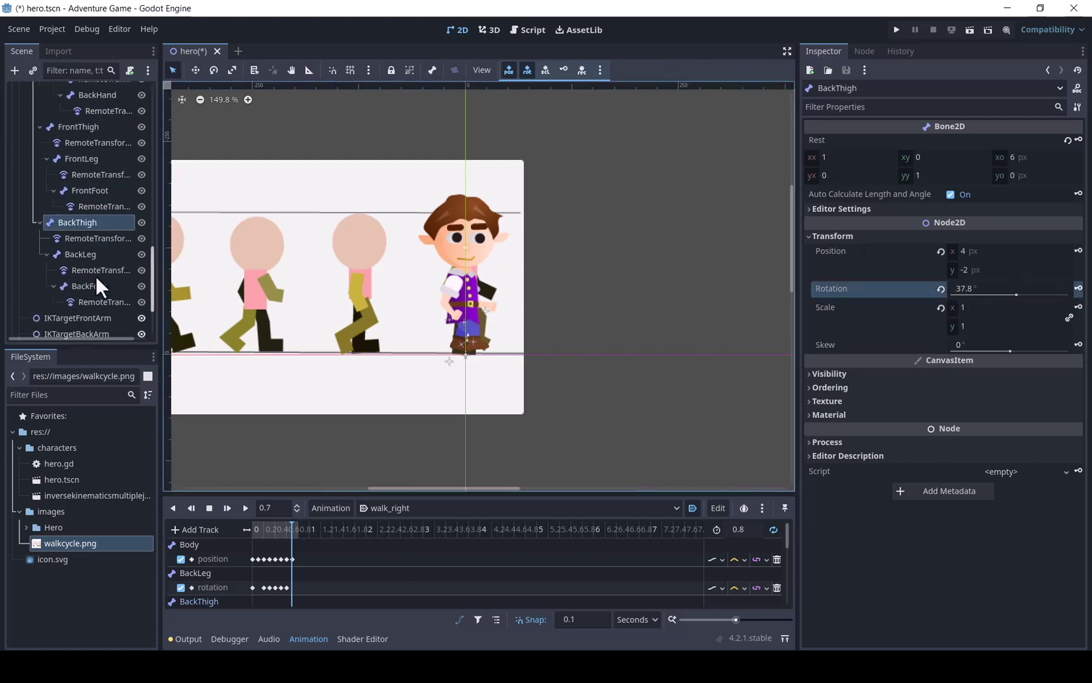
left_click(80, 254)
left_click(246, 507)
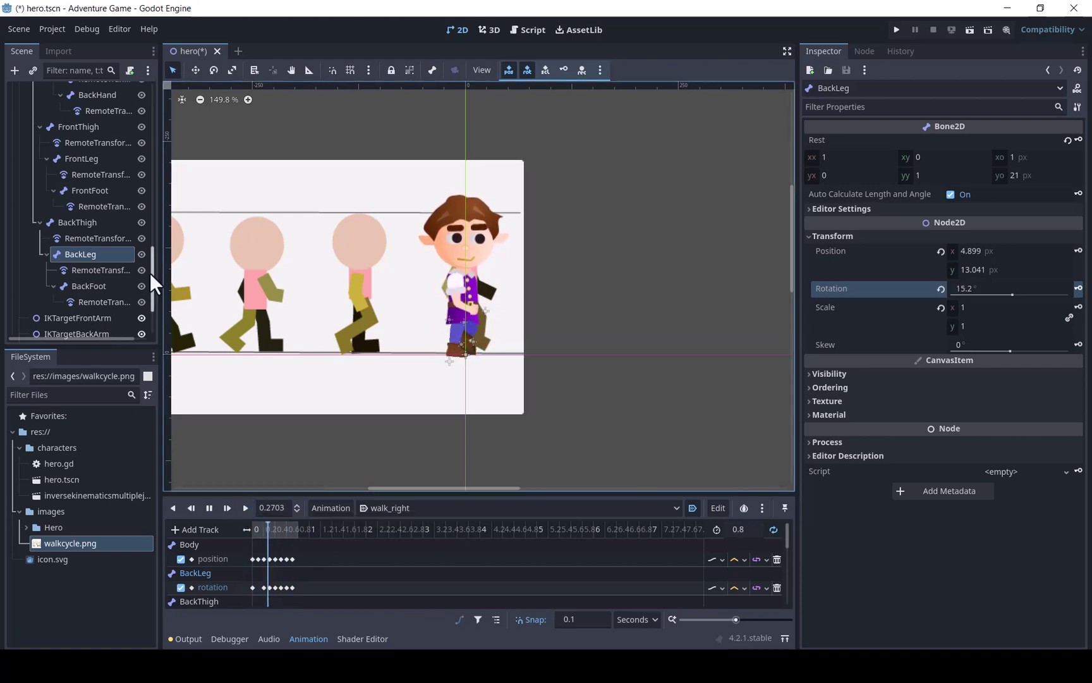
Step: Scroll the Scene dock to the Walkcycle node and hide it with its eye icon
left_click_drag(151, 287, 153, 318)
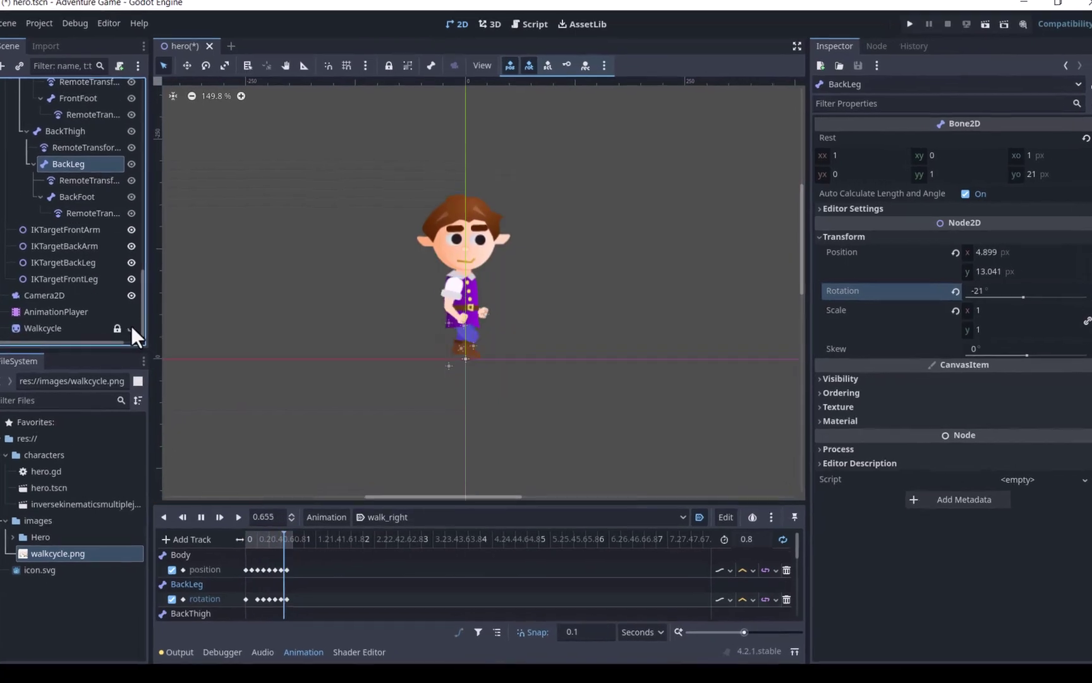